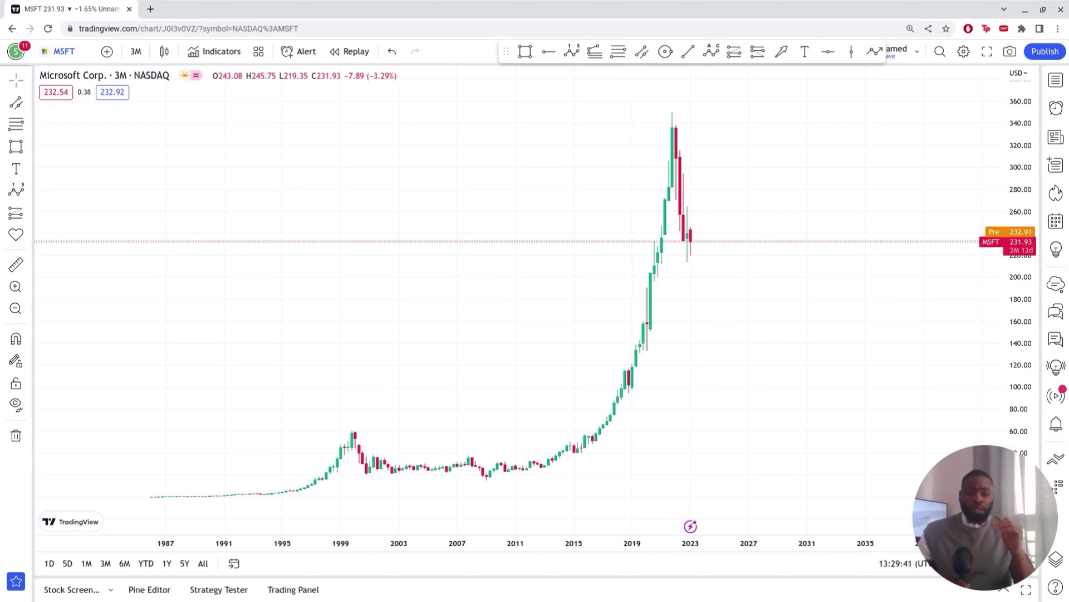
left_click(134, 52)
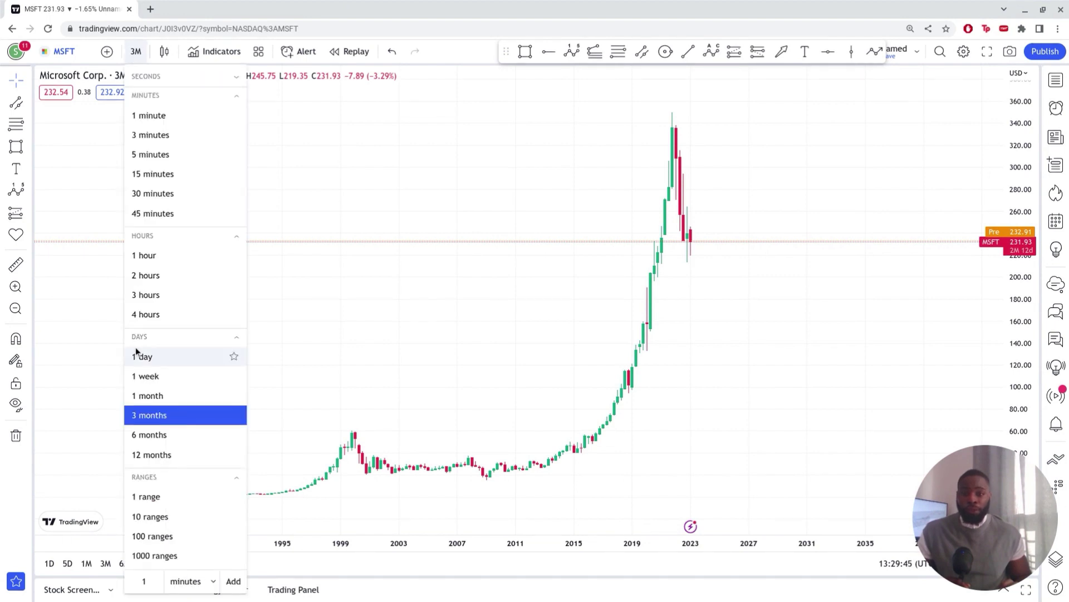
left_click(451, 338)
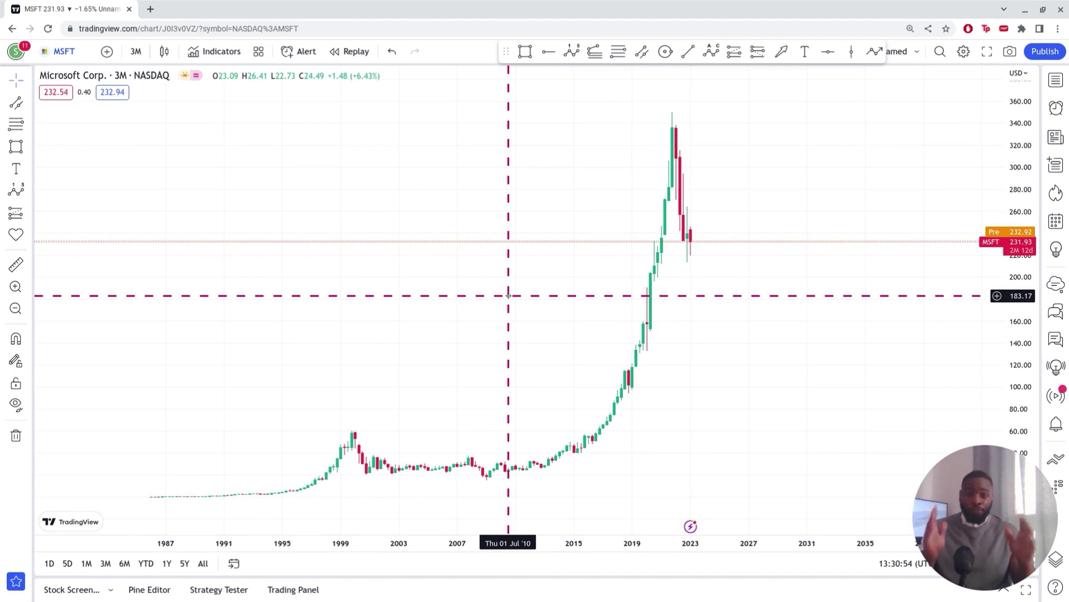
Step: Draw a parallel channel under the price lows from July 1990 to April 2031, with its upper line rising from about 107 to 146
left_click(644, 51)
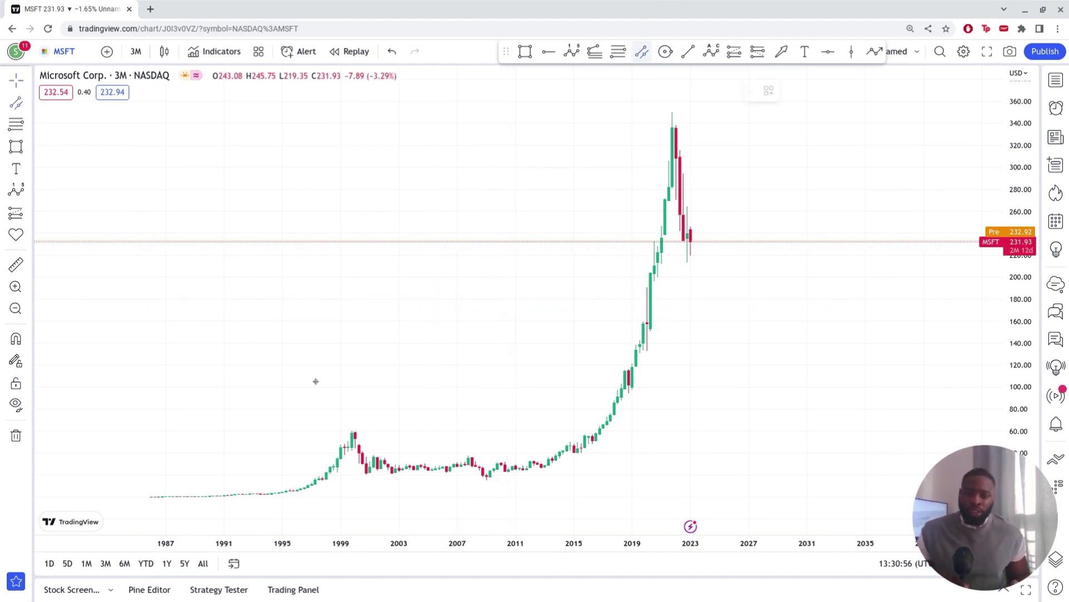
left_click(217, 501)
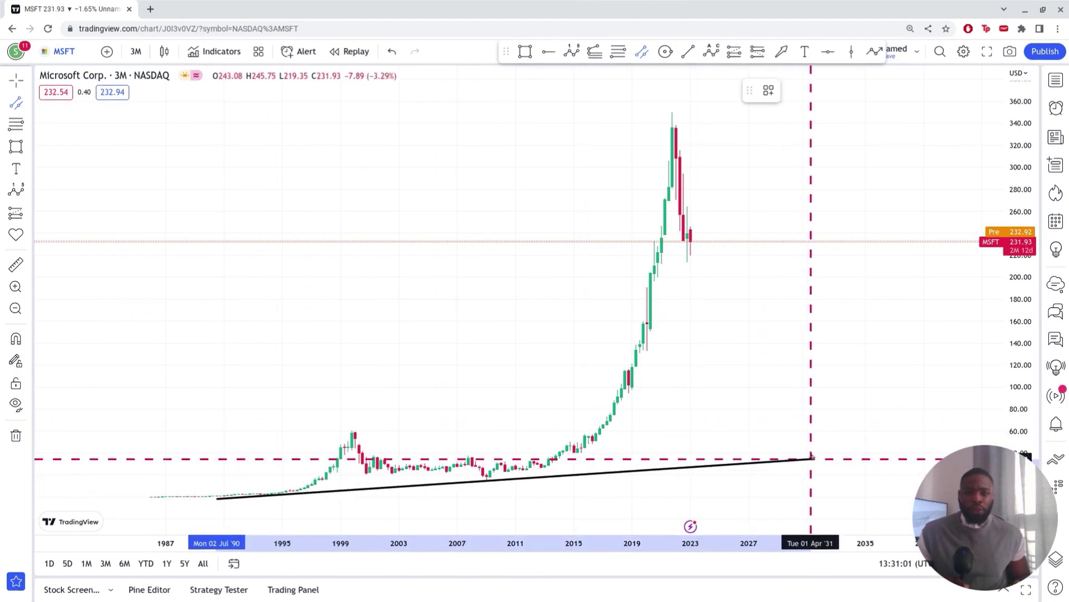
left_click(811, 458)
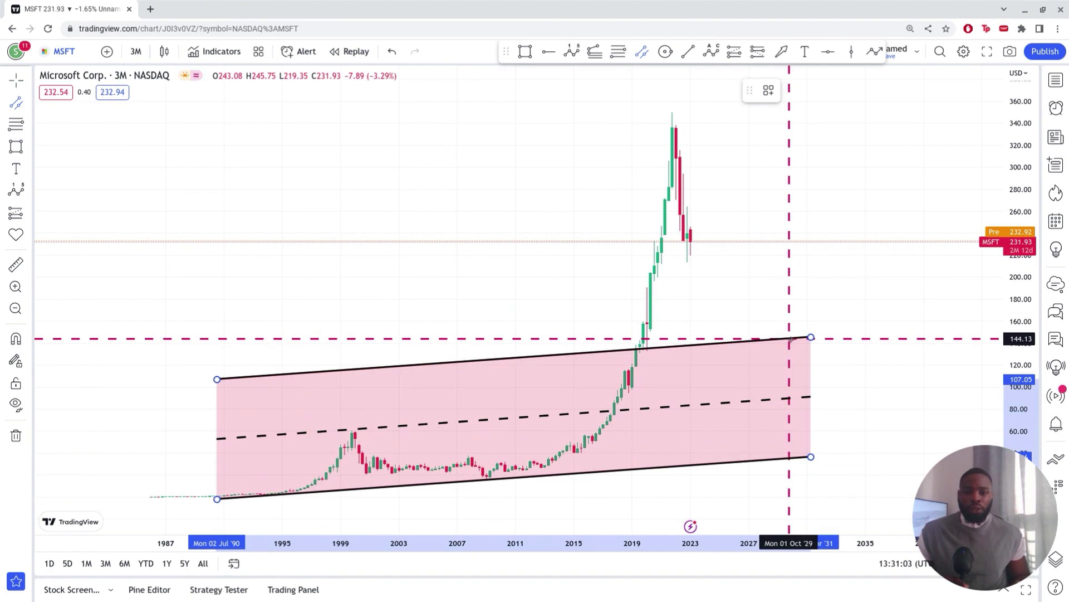
left_click(789, 338)
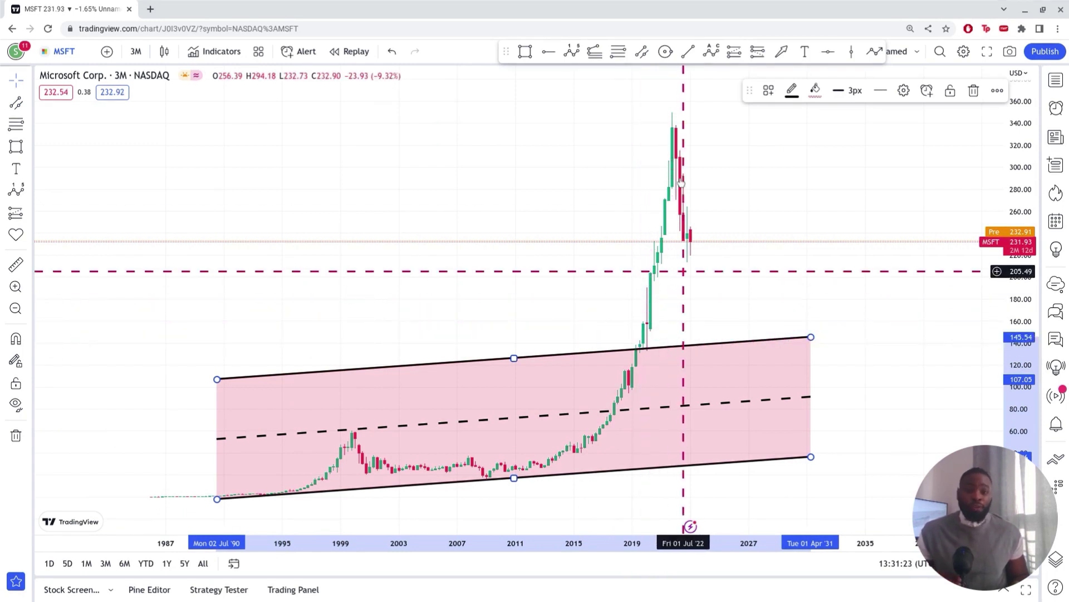
Step: Draw an Elliott impulse wave from July 1991 with (1) at about 66, (2) in October 2008, (3) at 194, (4) at 139 and (5) at 353
left_click(569, 52)
left_click(232, 498)
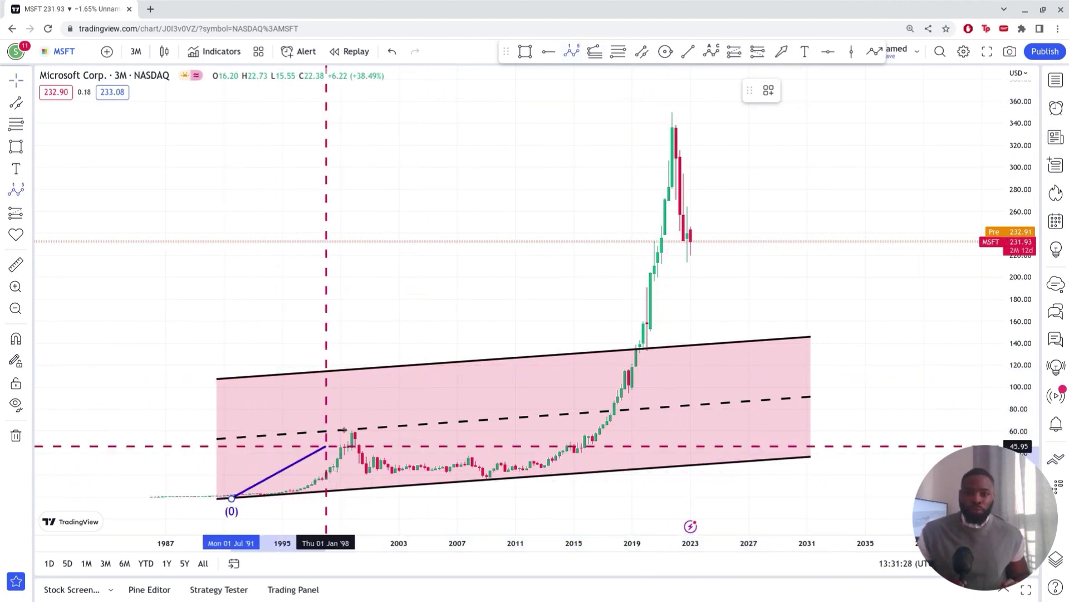
left_click(355, 425)
left_click(483, 476)
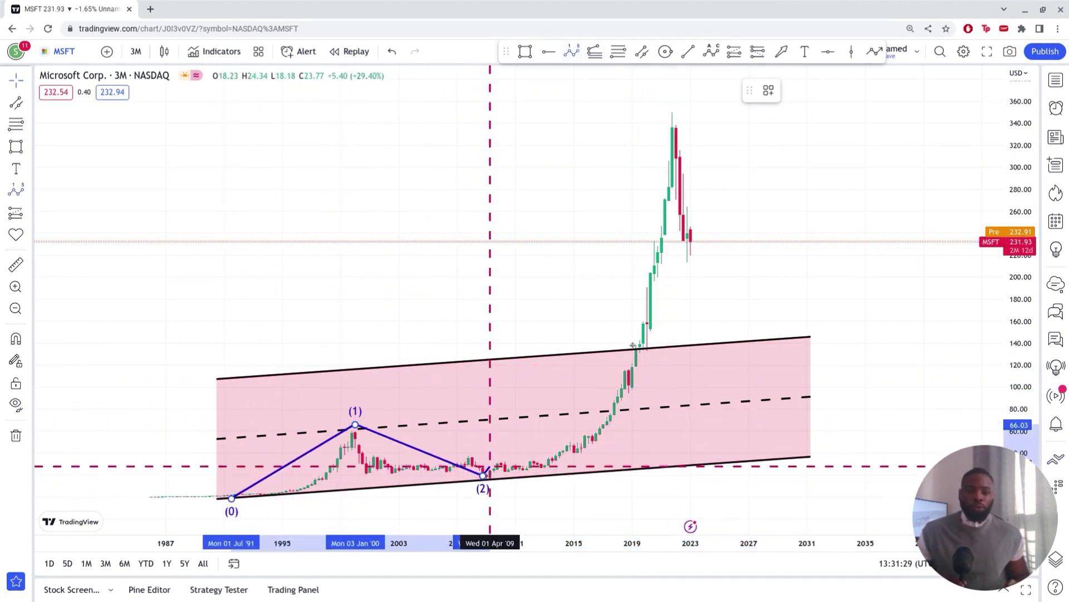
left_click(632, 284)
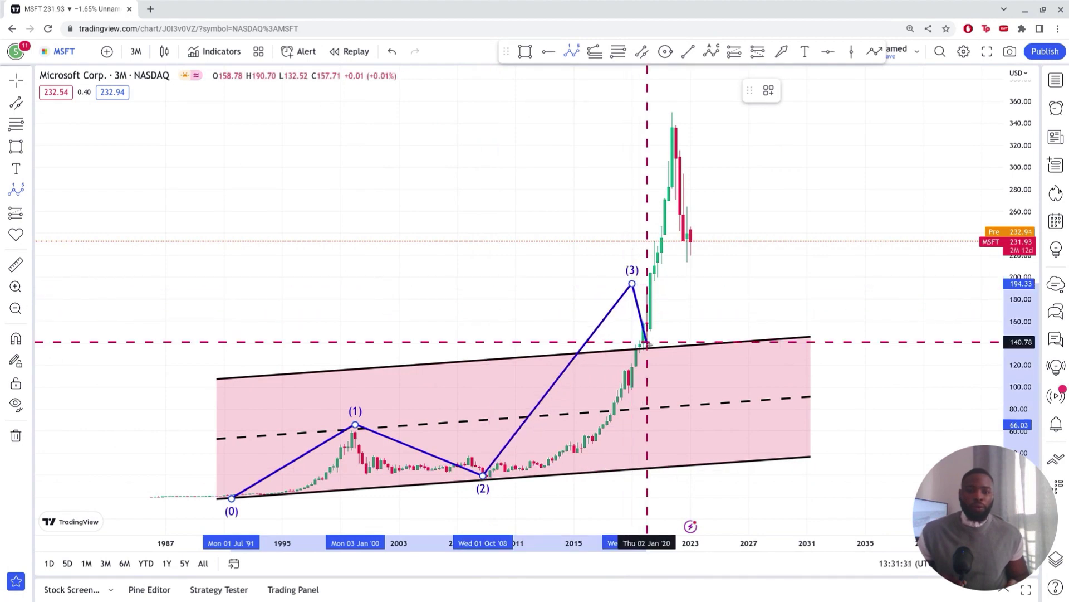
left_click(650, 344)
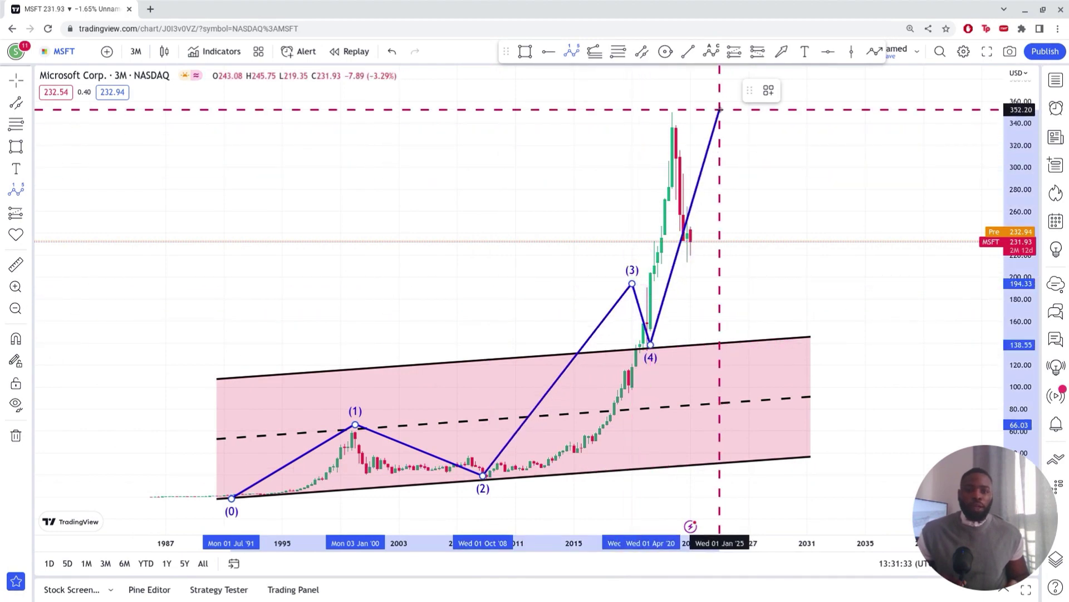
left_click(719, 110)
Step: Change the impulse wave's line color to black and deselect the drawing
left_click(791, 90)
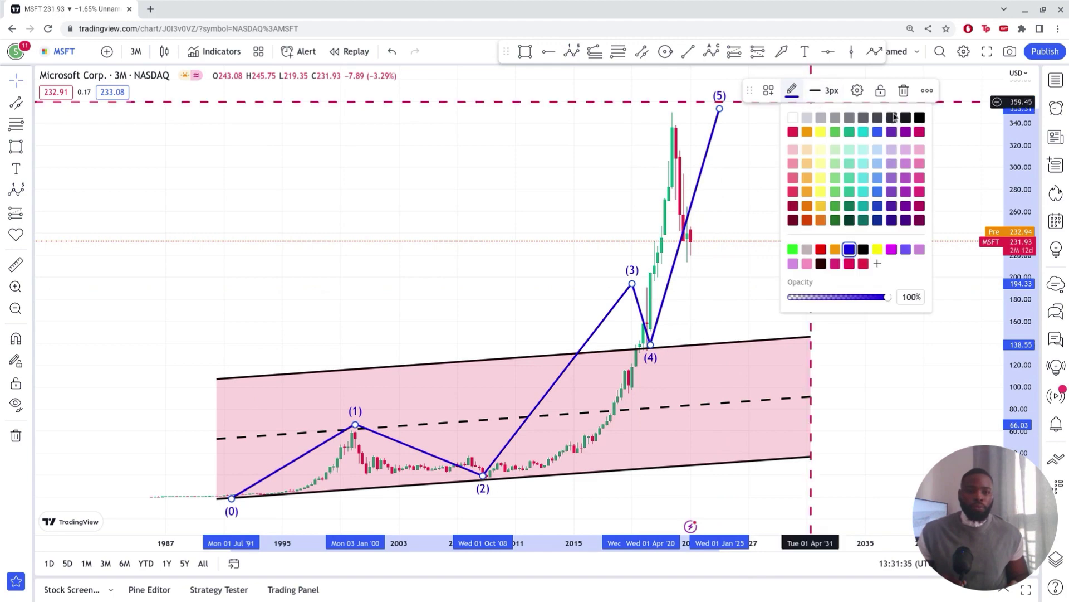
left_click(920, 118)
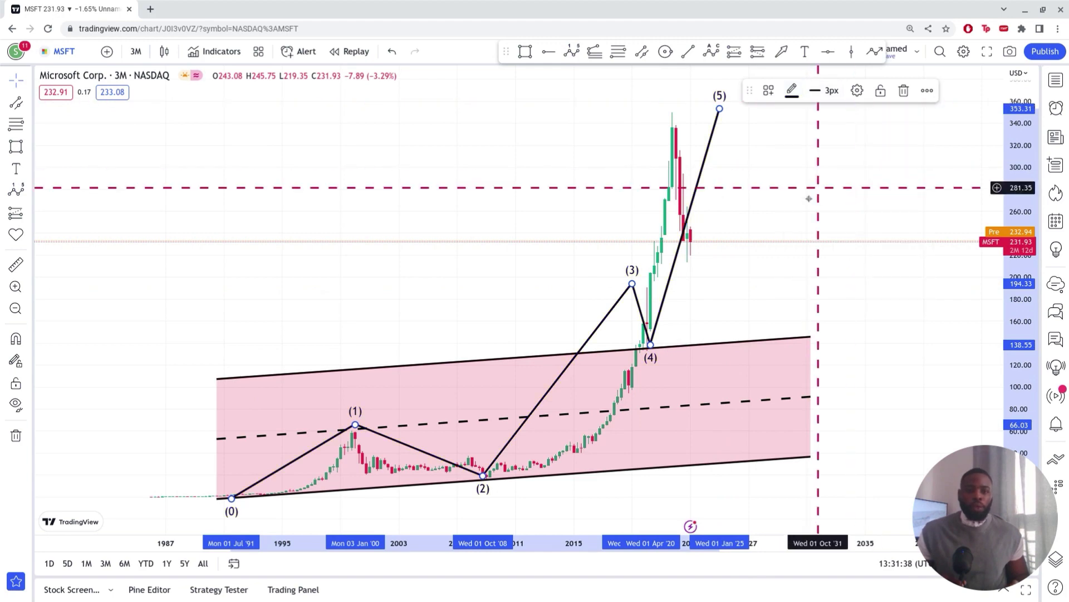
left_click(809, 199)
scroll(802, 206, "down", 2)
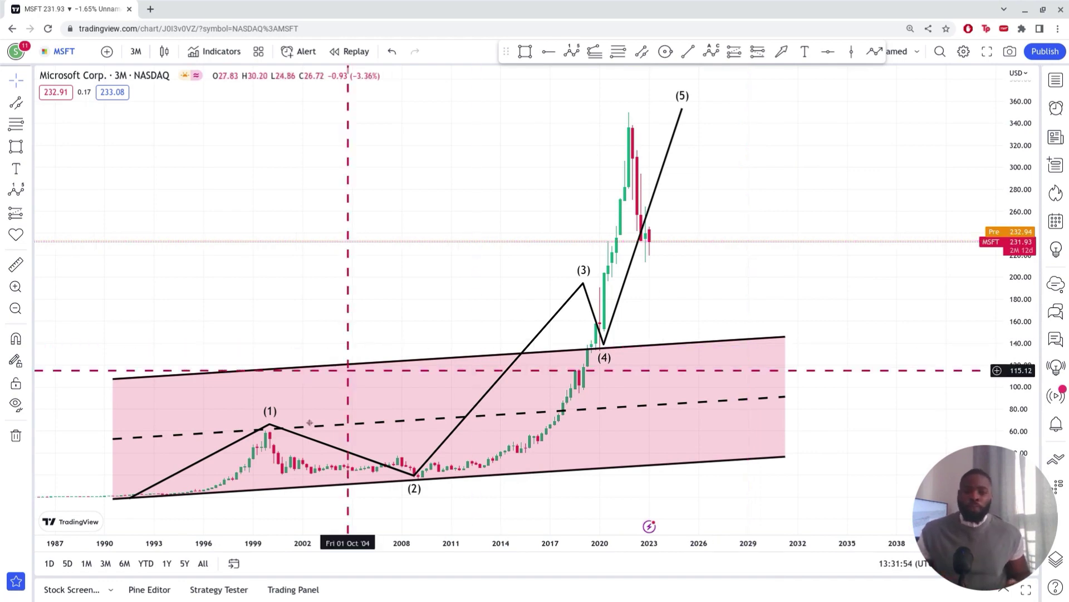
left_click(132, 496)
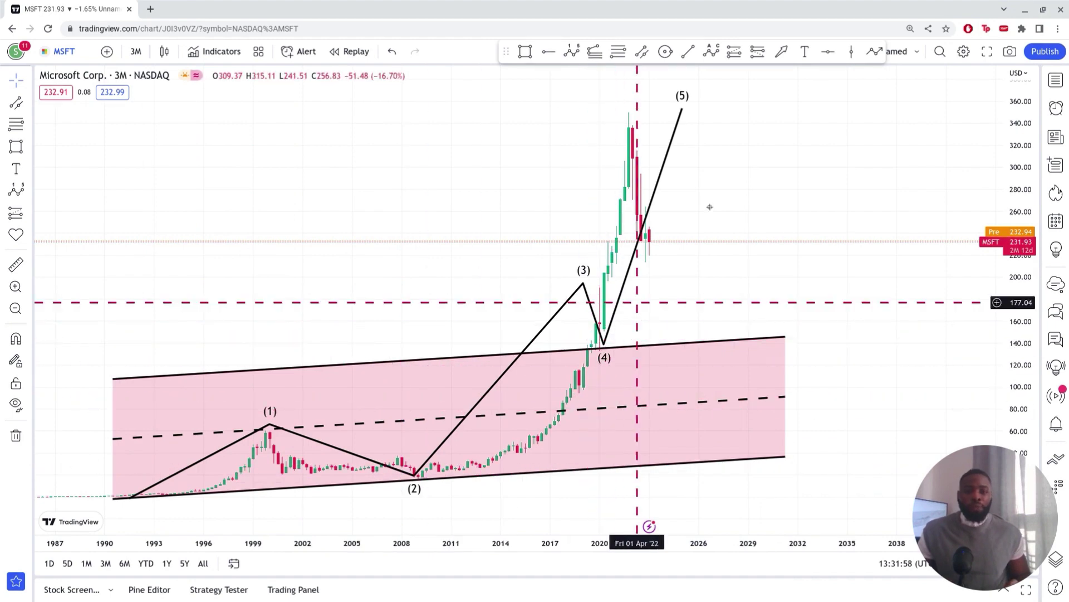
left_click(748, 145)
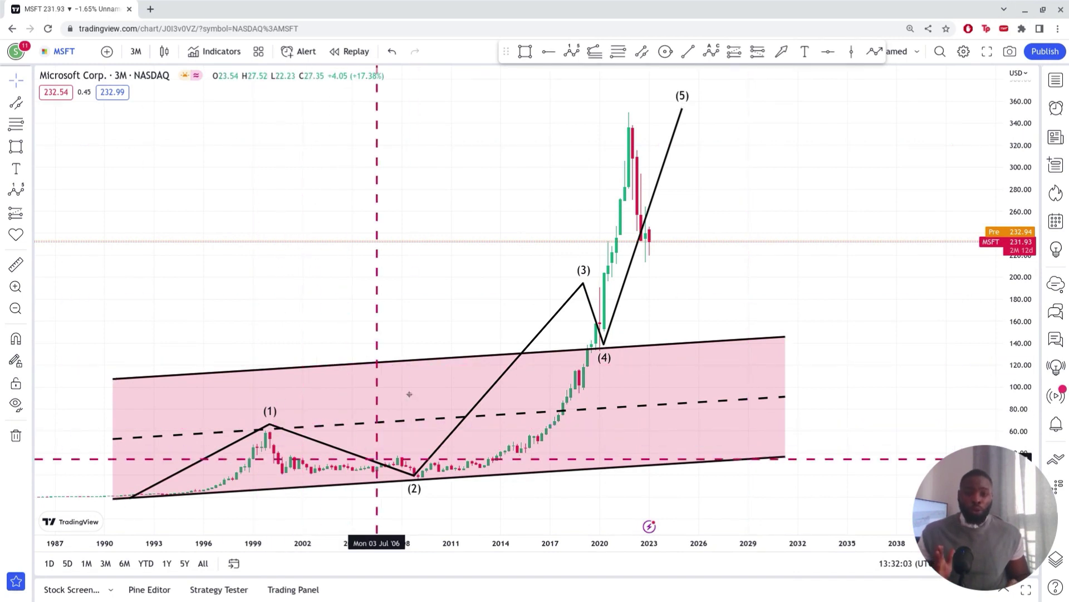
left_click(603, 345)
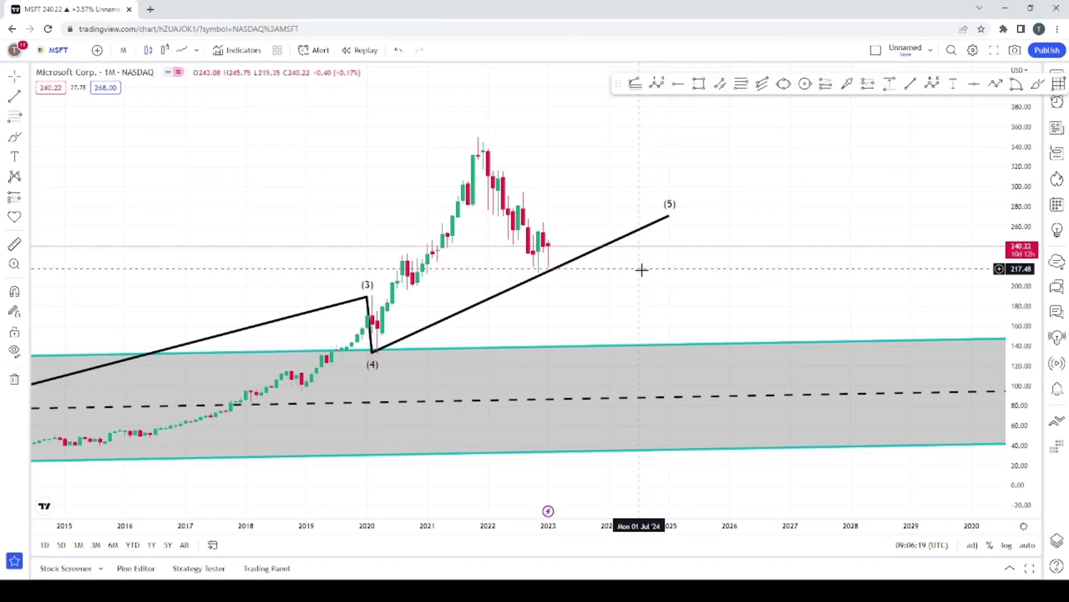
Step: Move the black impulse wave's point (5) up to about 357 at September 2027
scroll(632, 276, "down", 4)
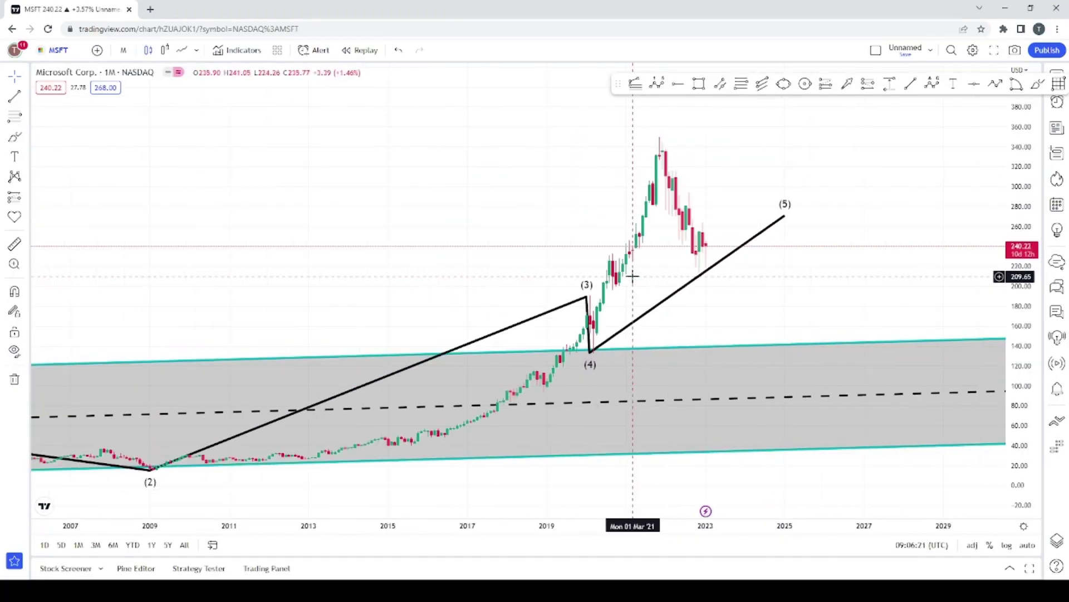
scroll(633, 279, "up", 2)
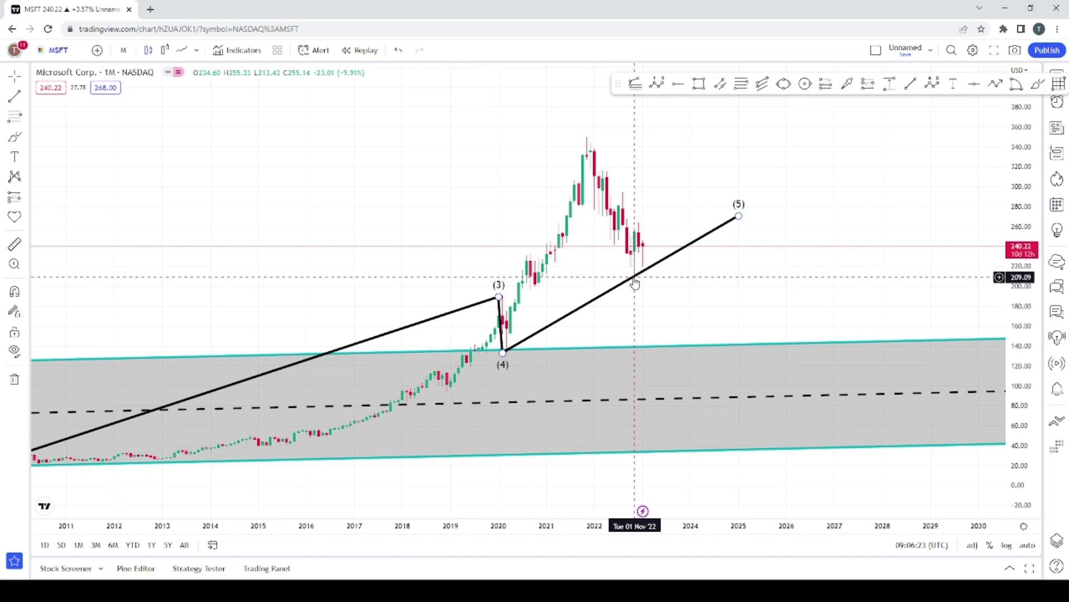
scroll(634, 281, "down", 4)
scroll(634, 273, "down", 5)
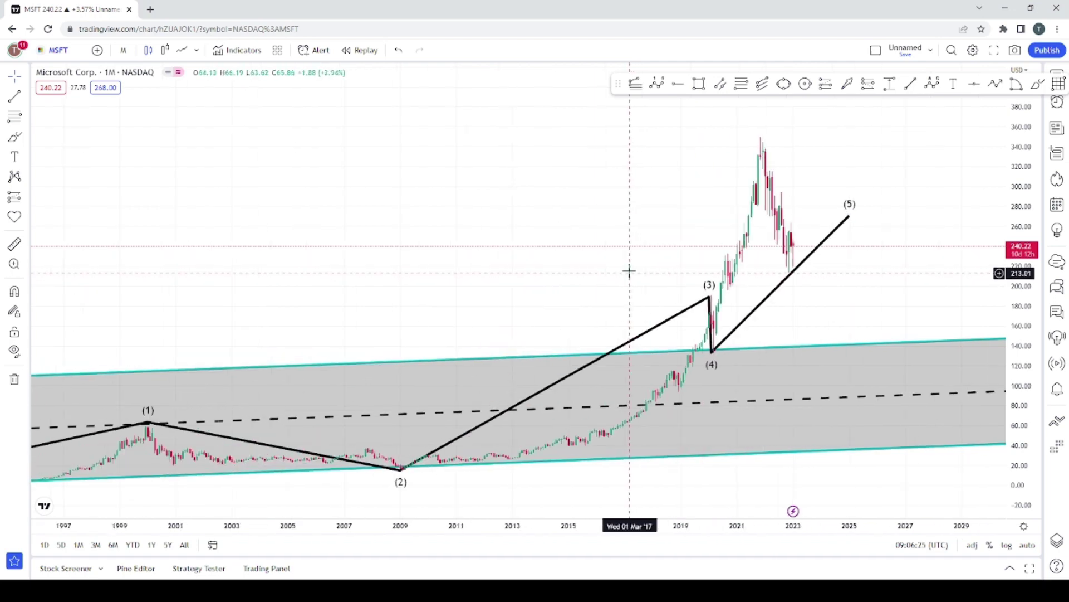
left_click_drag(543, 247, 468, 272)
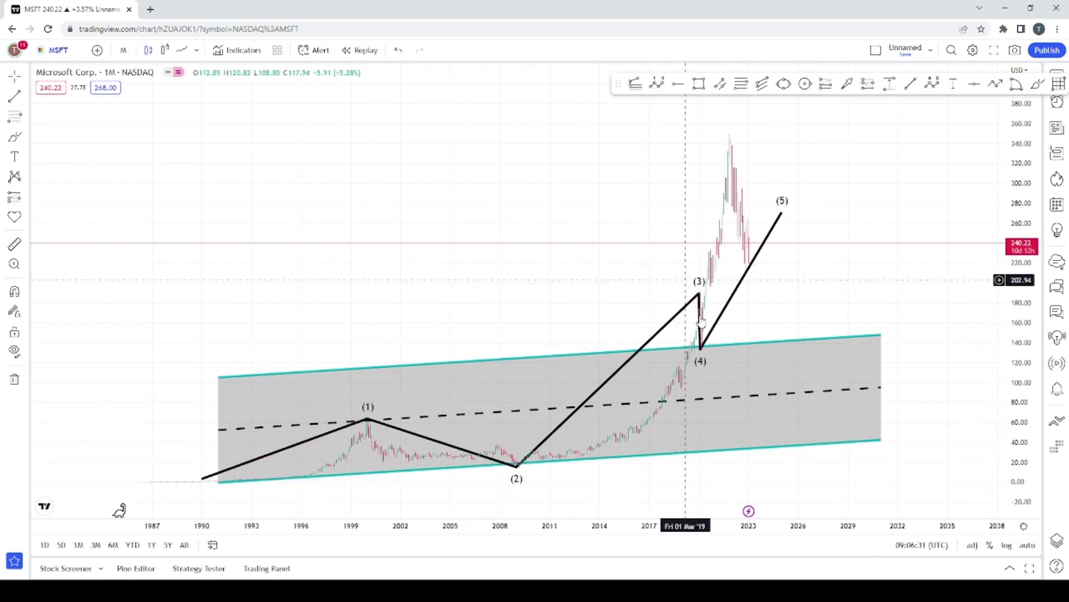
left_click_drag(782, 213, 826, 126)
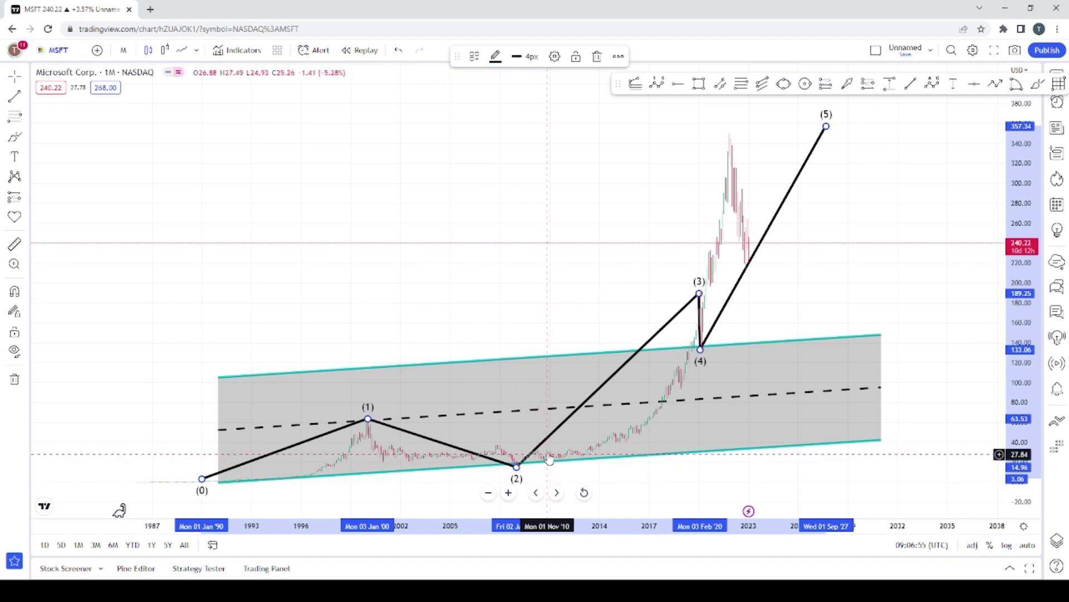
Step: Draw a smaller impulse wave from the black wave's (4), with points (1) to (5) at about 237, 197, 355, 219 and 370
scroll(668, 358, "up", 3)
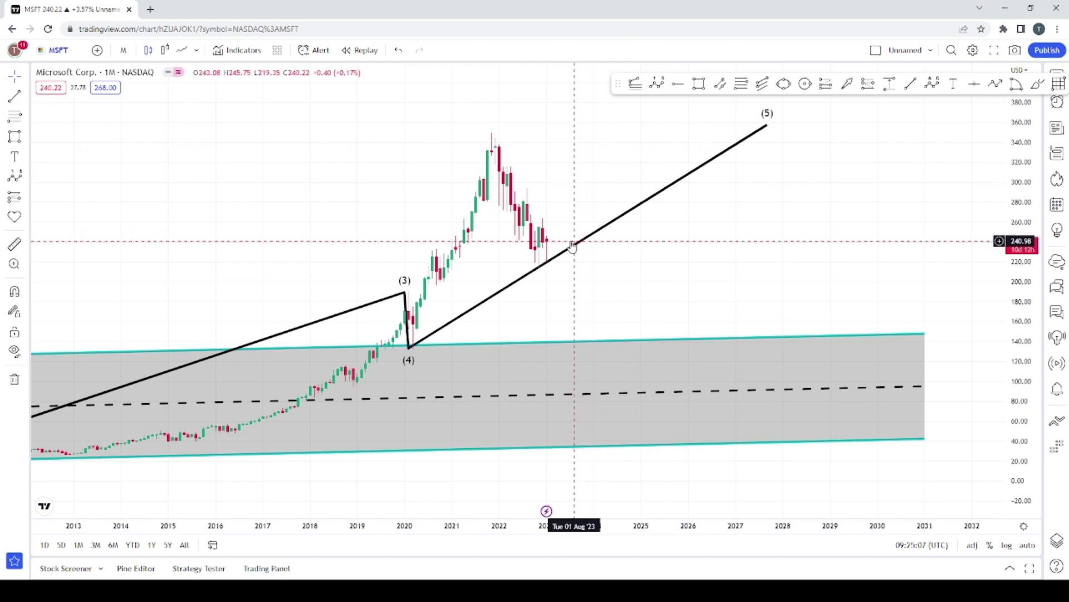
left_click(657, 84)
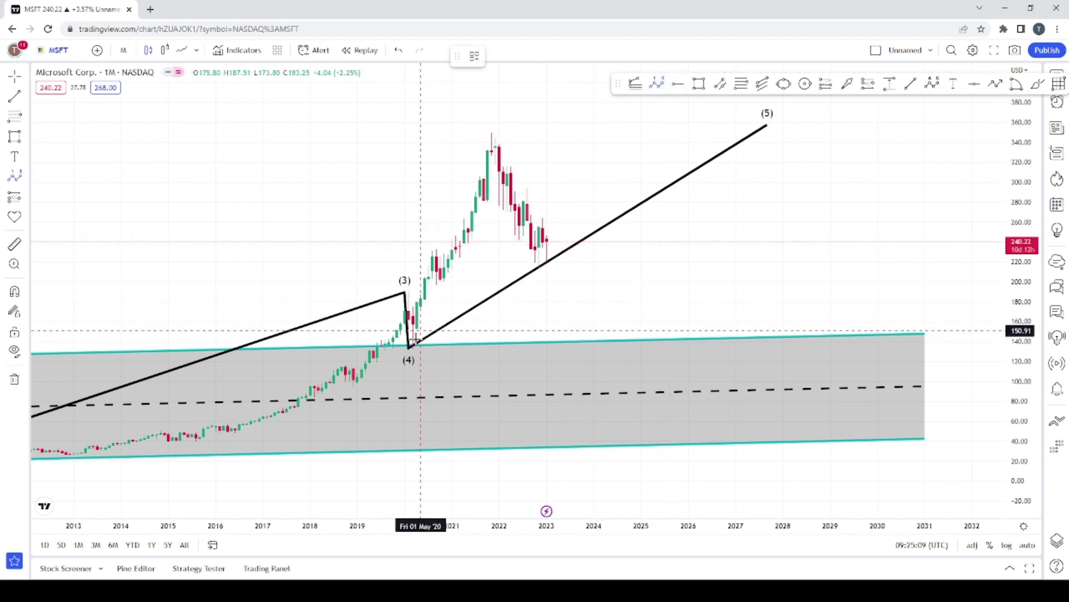
left_click(405, 350)
left_click(429, 246)
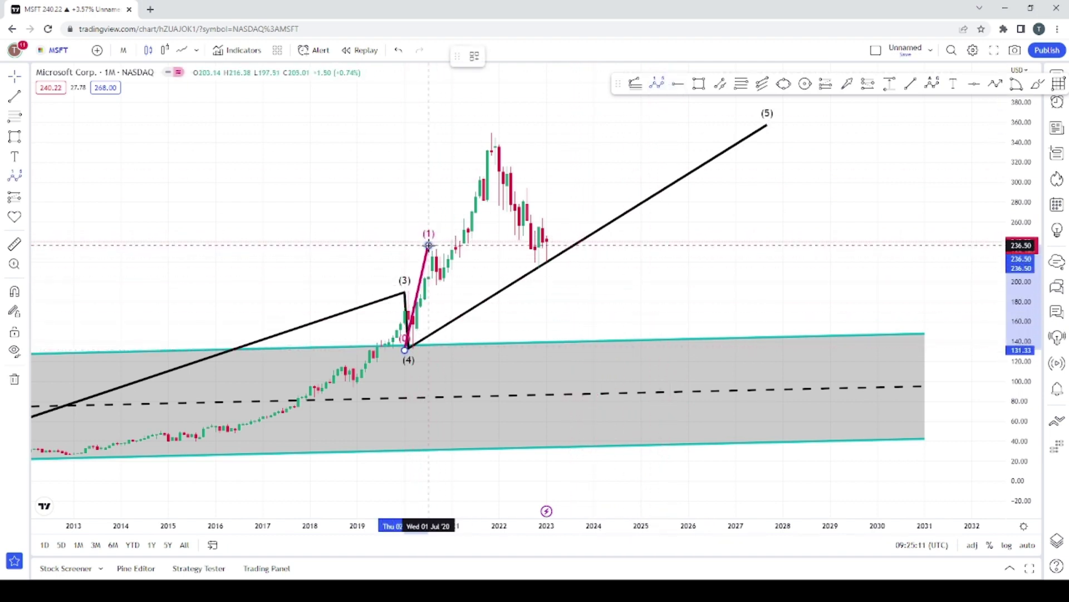
left_click(444, 285)
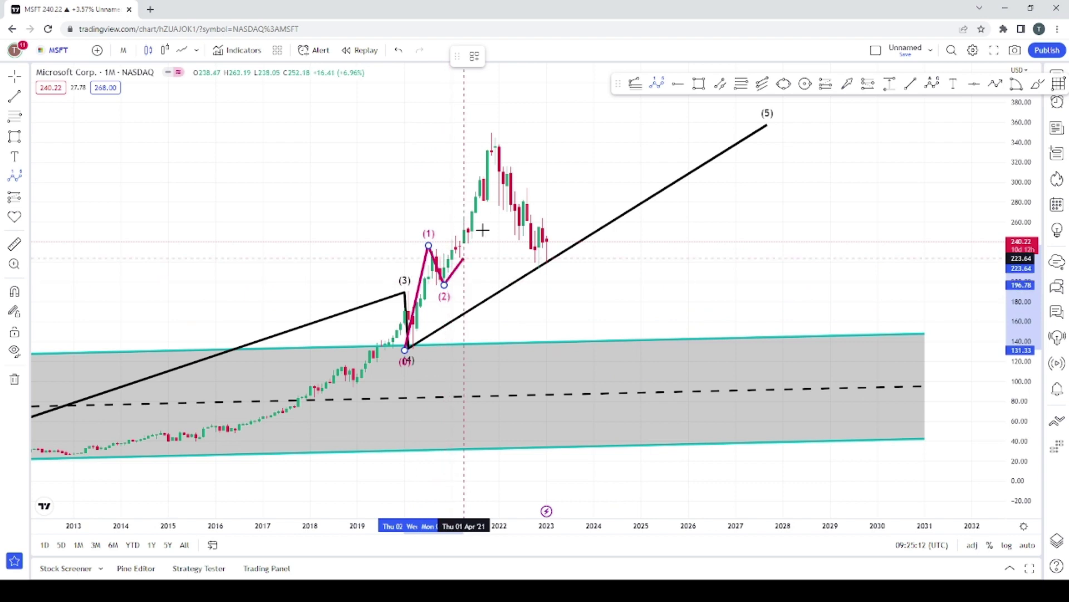
left_click(494, 128)
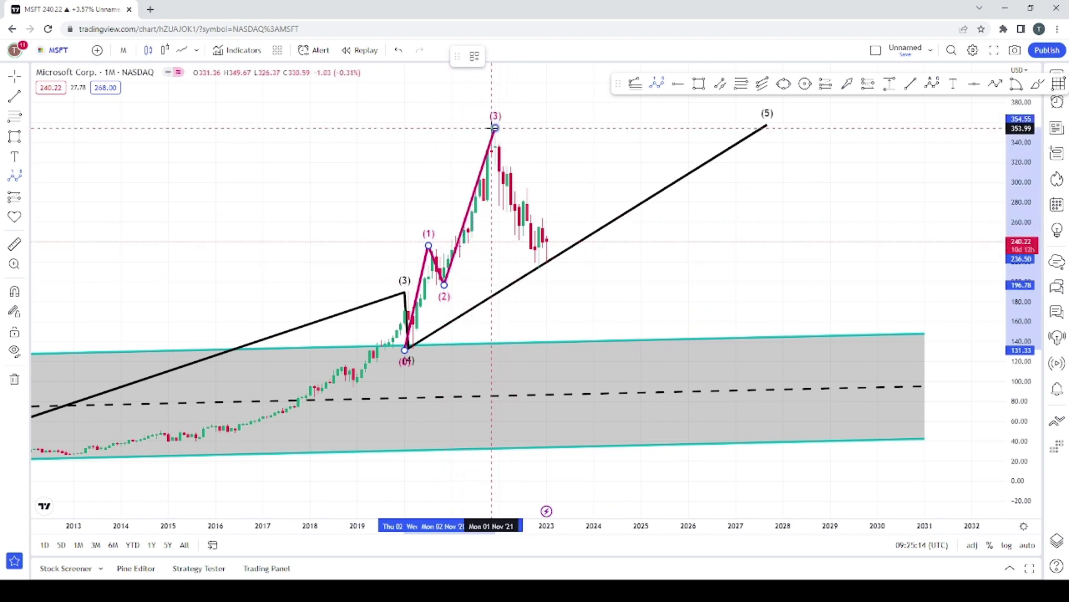
left_click(550, 262)
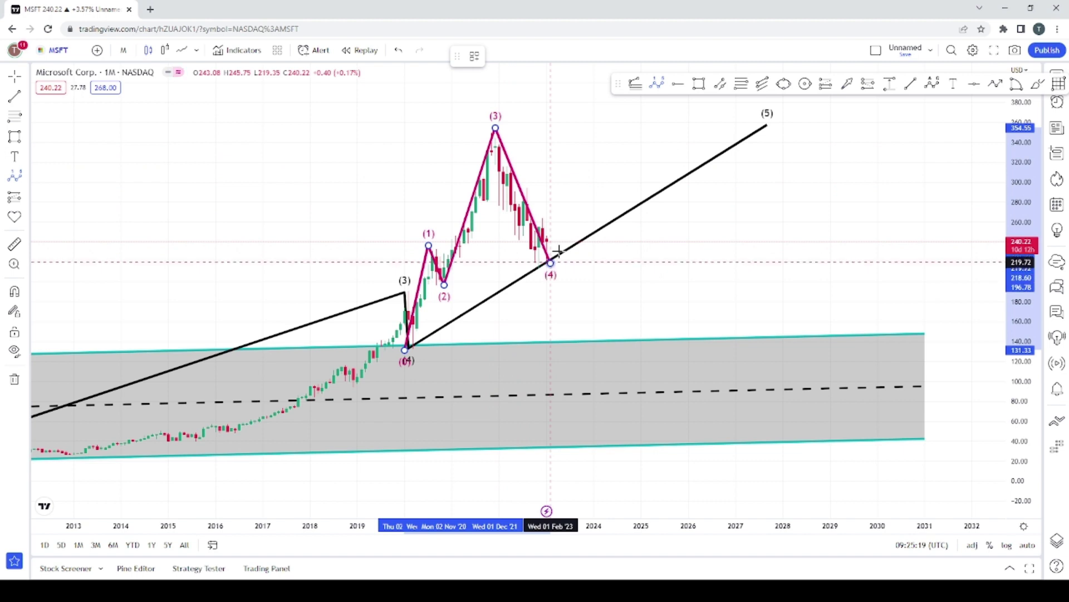
left_click(618, 113)
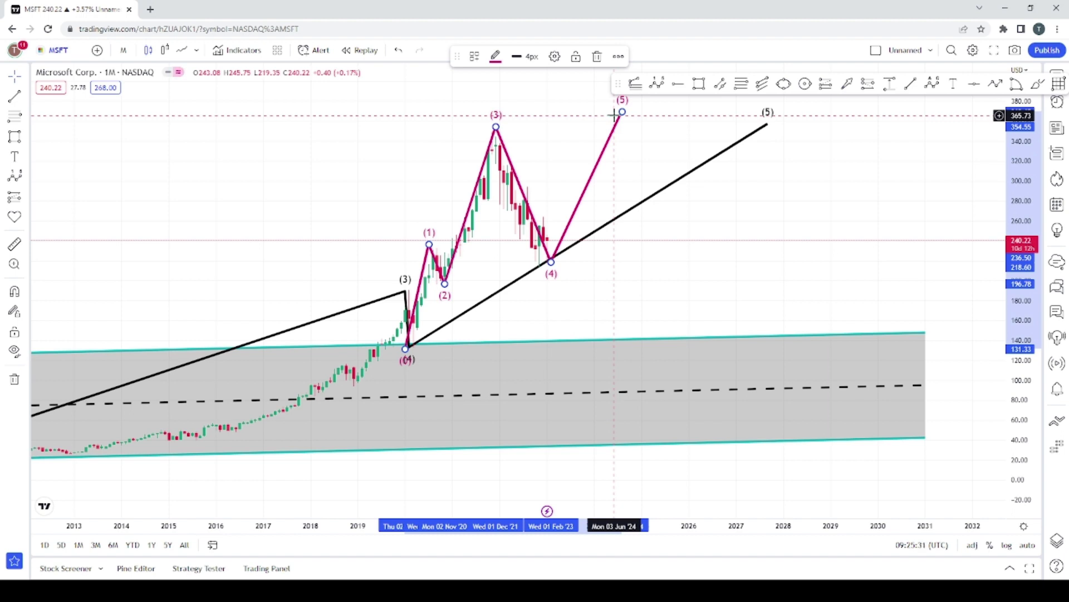
Step: Draw a rectangle from May 2020 to March 2025 between about 233 and 200, and place a dollar-sign icon inside it
left_click(700, 84)
left_click_drag(421, 248, 649, 281)
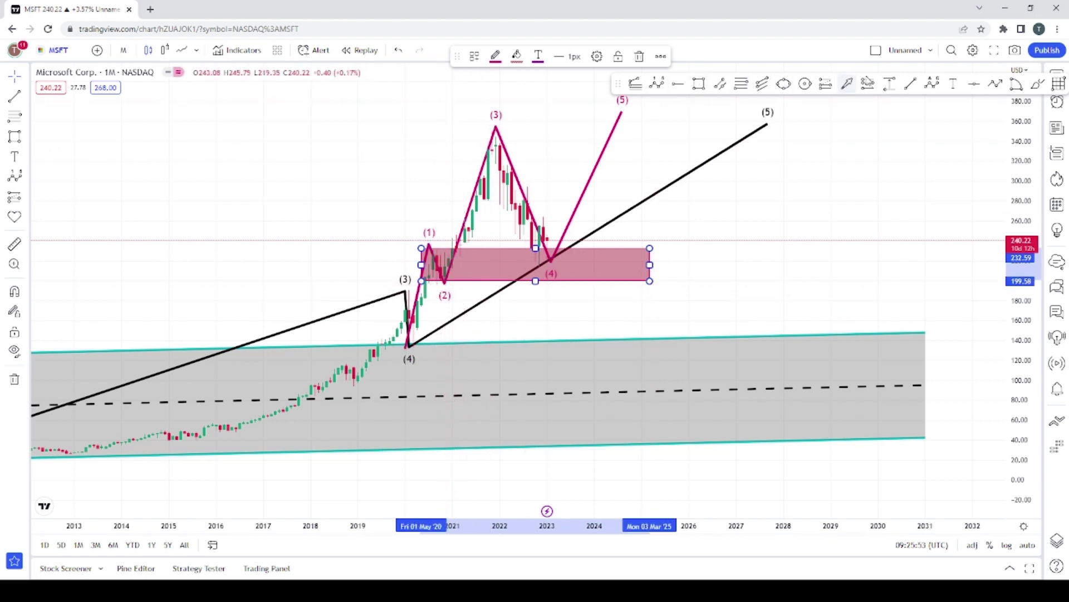
left_click(27, 219)
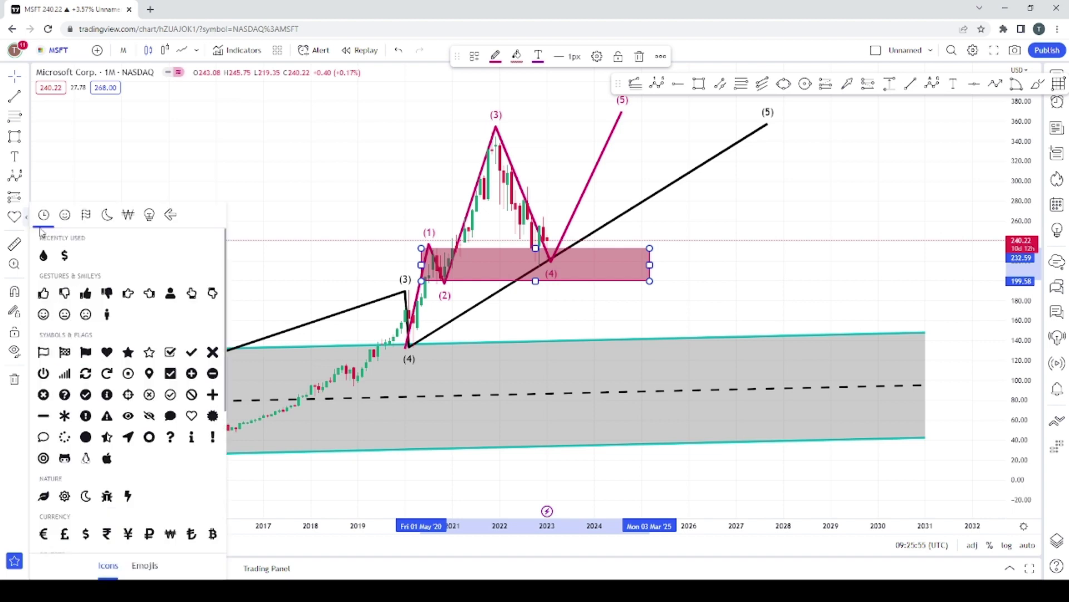
left_click(64, 256)
left_click(492, 268)
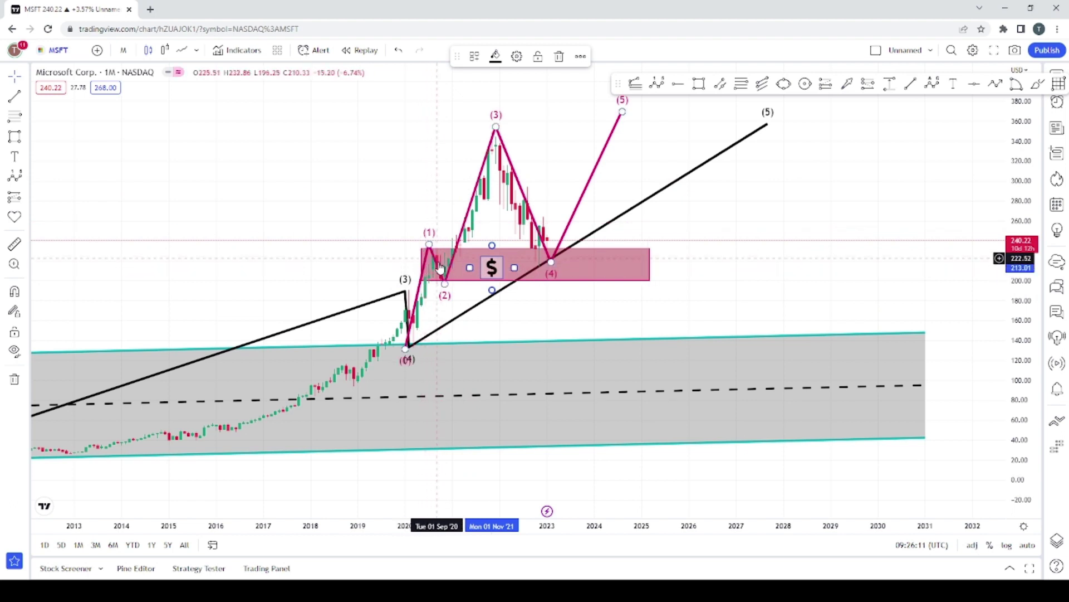
Step: Move the smaller wave's point (2) to about 207 at January 2021 and lower its point (4) deeper into the rectangle
left_click_drag(445, 283, 449, 279)
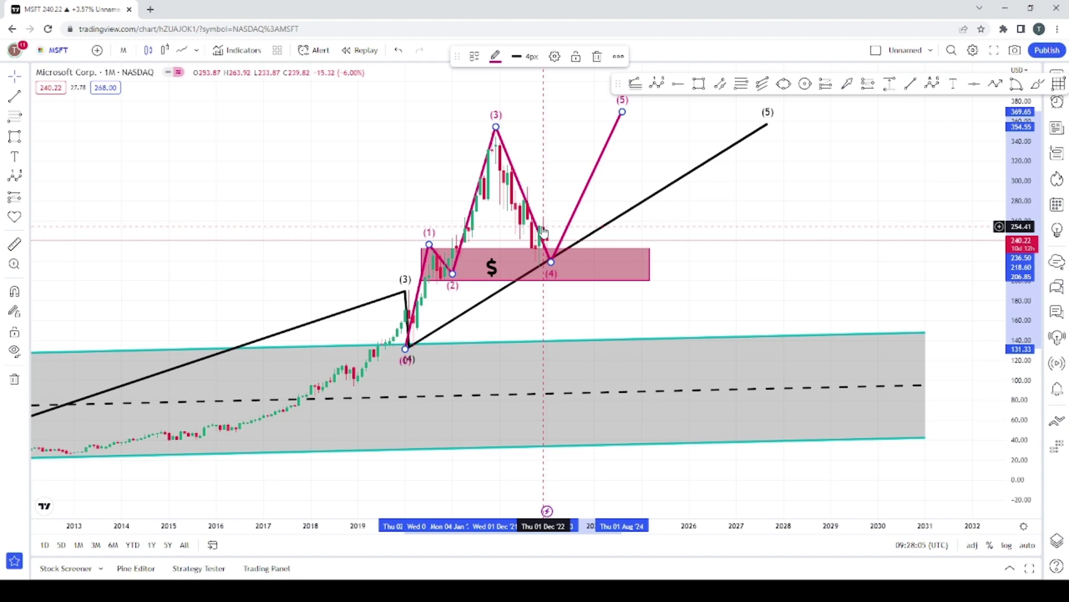
left_click_drag(551, 262, 566, 274)
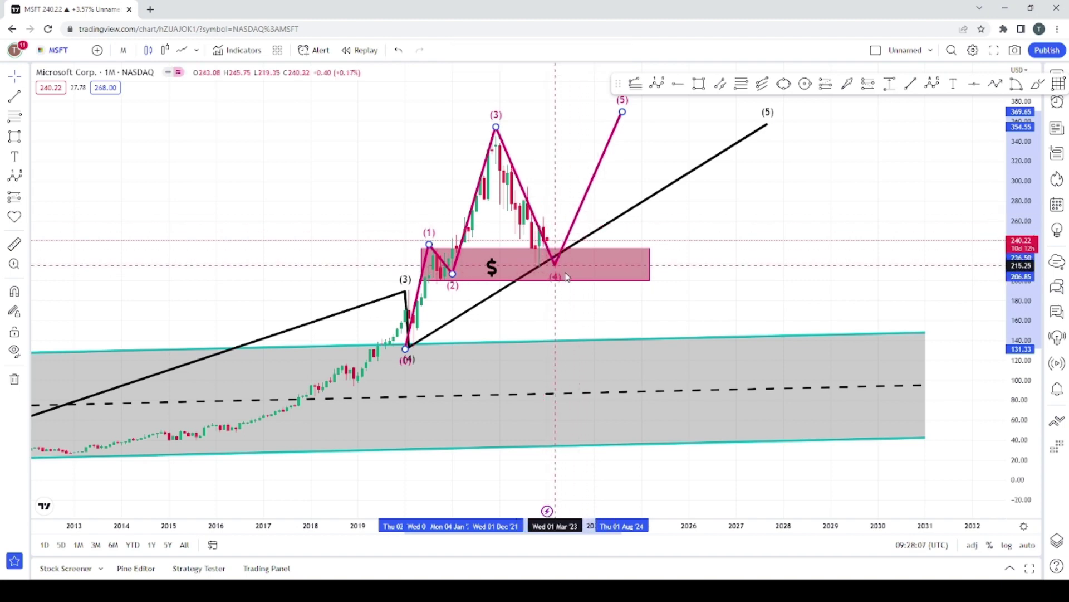
Step: Draw a corrective wave between 2029 and 2031 with (A), (B), (C) at about 288, 339, 178, and raise its start to about 427
left_click_drag(809, 206, 643, 216)
left_click(931, 85)
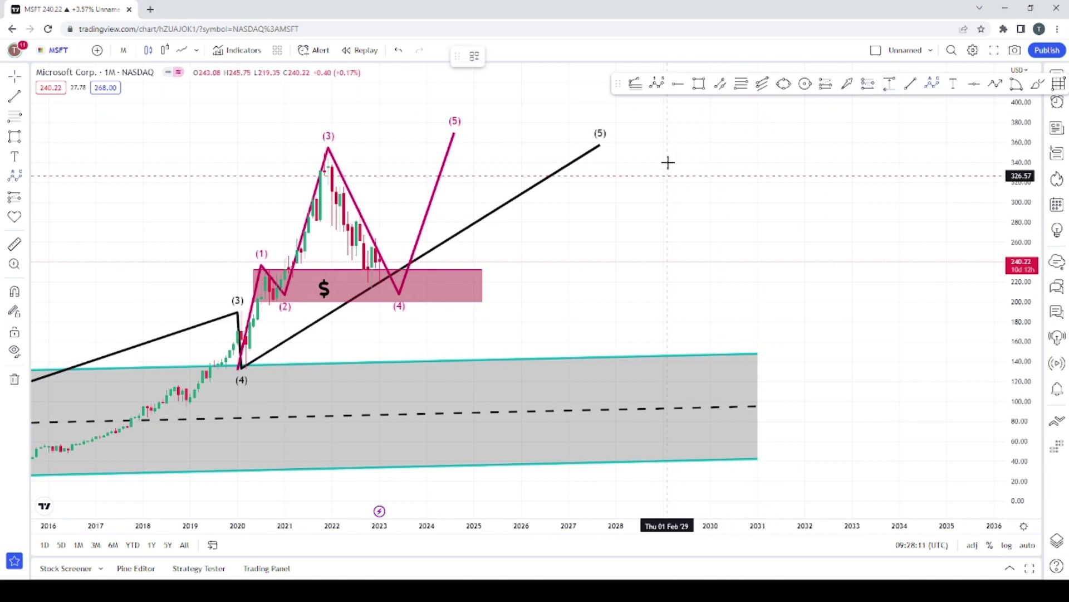
left_click(698, 120)
left_click(702, 214)
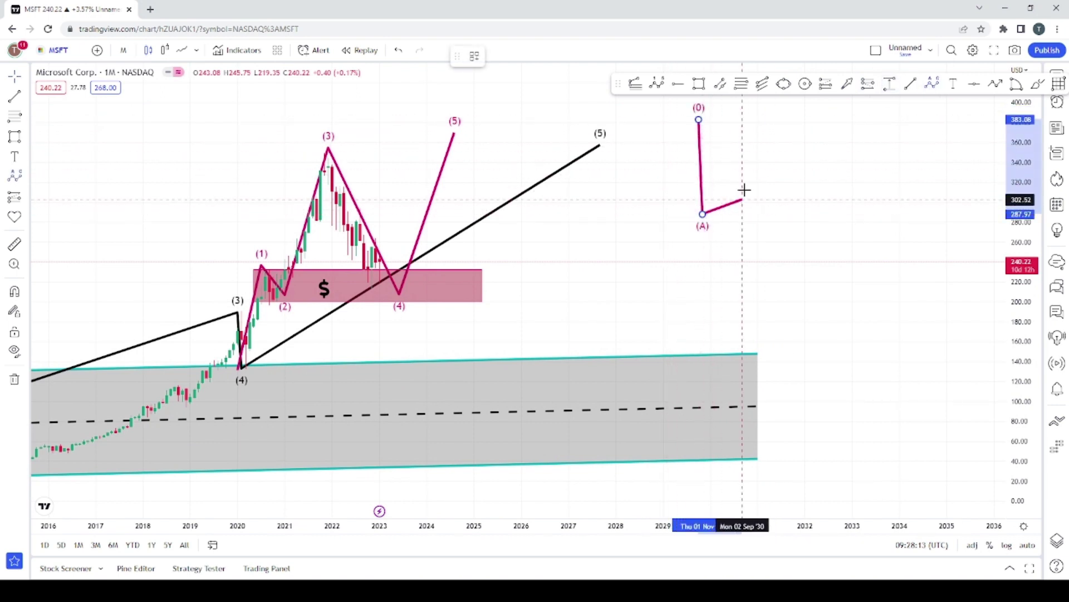
left_click(742, 163)
left_click(762, 324)
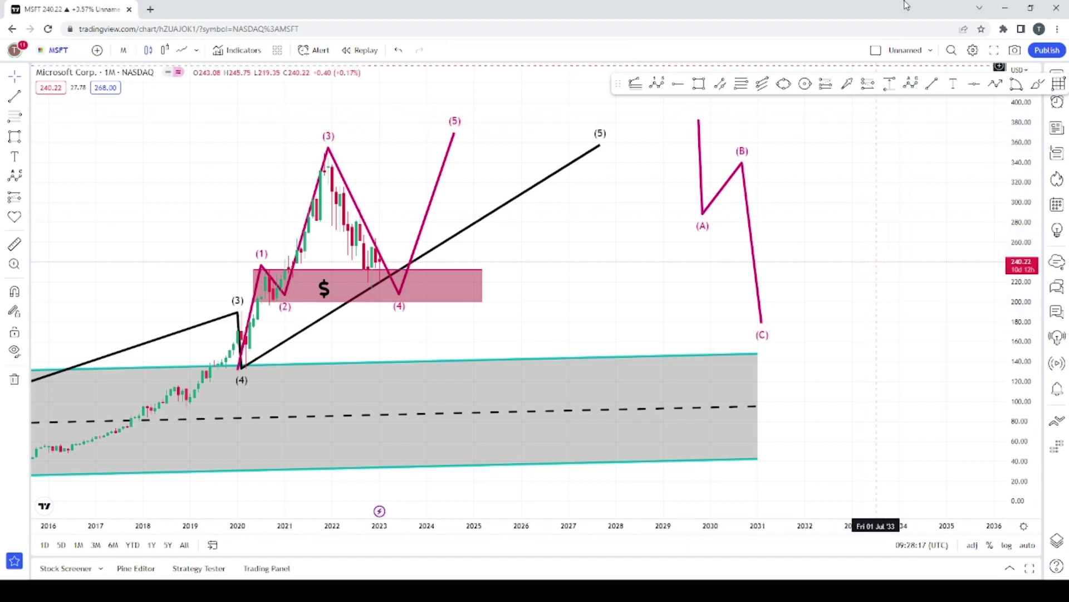
left_click_drag(787, 162, 779, 266)
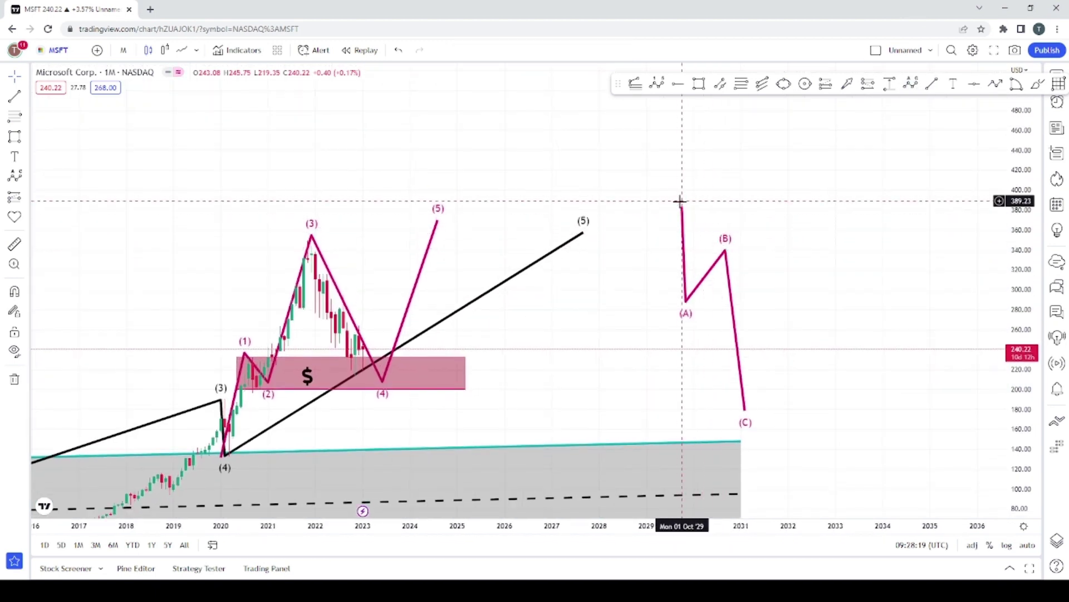
left_click_drag(681, 207, 663, 166)
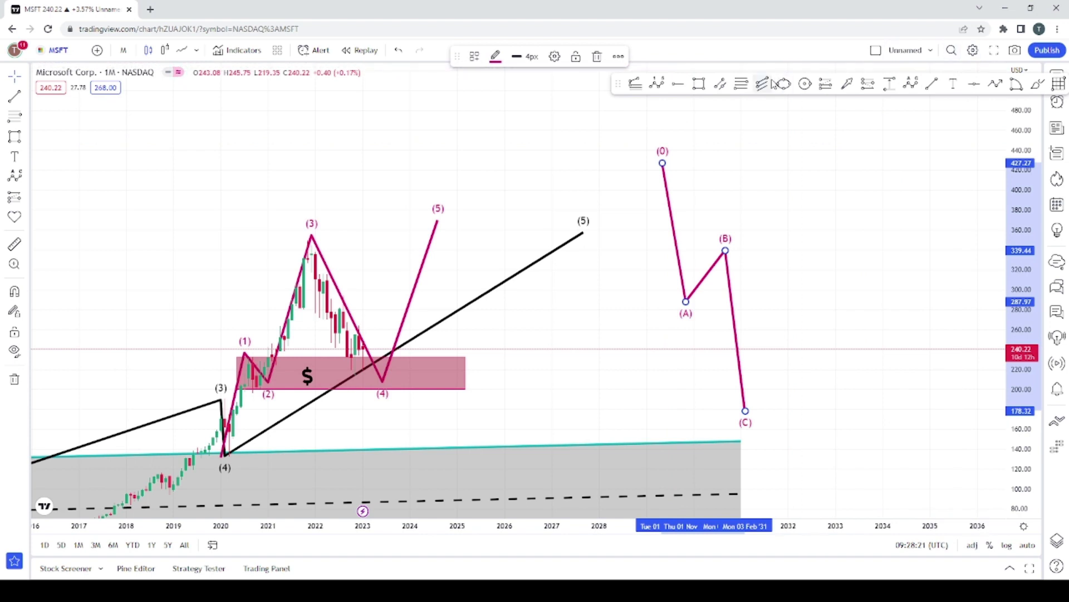
Step: Draw a smaller corrective wave beside the first falling leg, with points (0), (A), (B), (C) at about 421, 374, 413 and 295
left_click(642, 171)
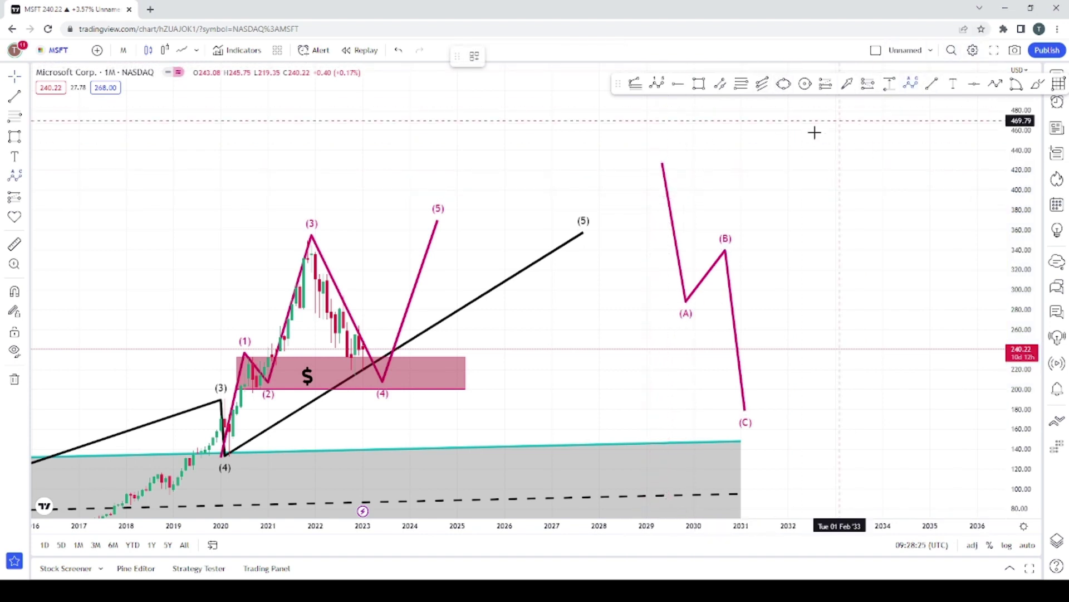
left_click(643, 170)
left_click(651, 217)
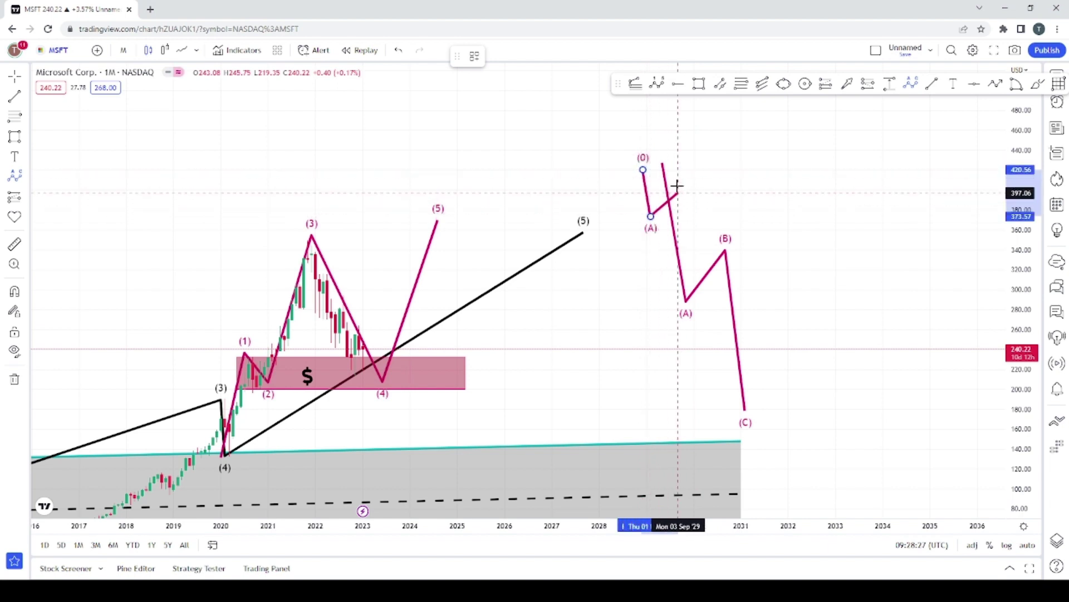
left_click(678, 177)
left_click(670, 294)
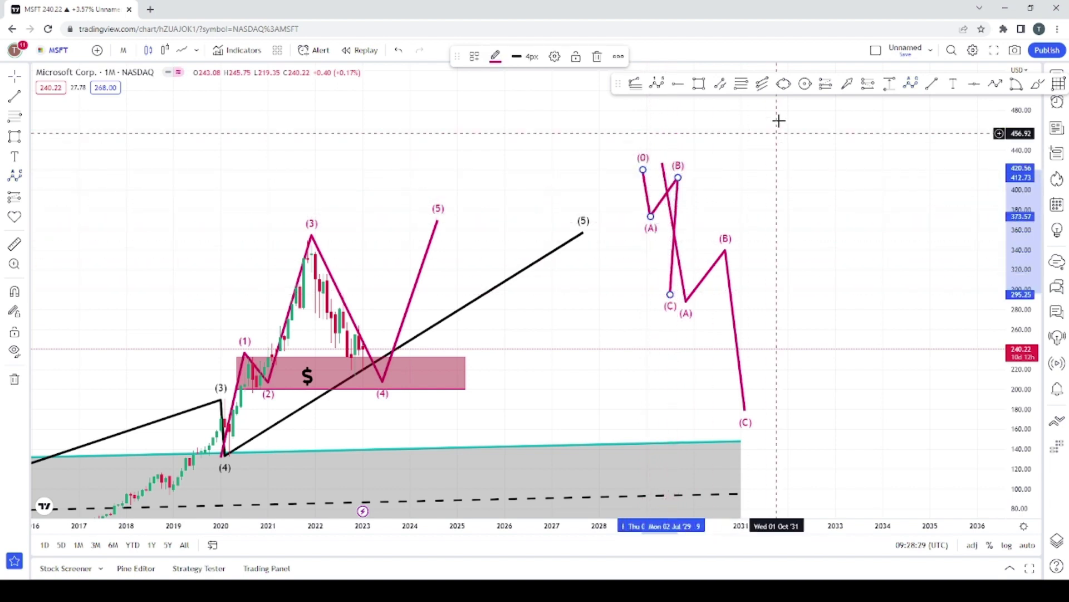
Step: Draw a rising corrective wave from the larger wave's (A) at about 288, with (A), (B), (C) at about 334, 301 and 357
left_click(914, 85)
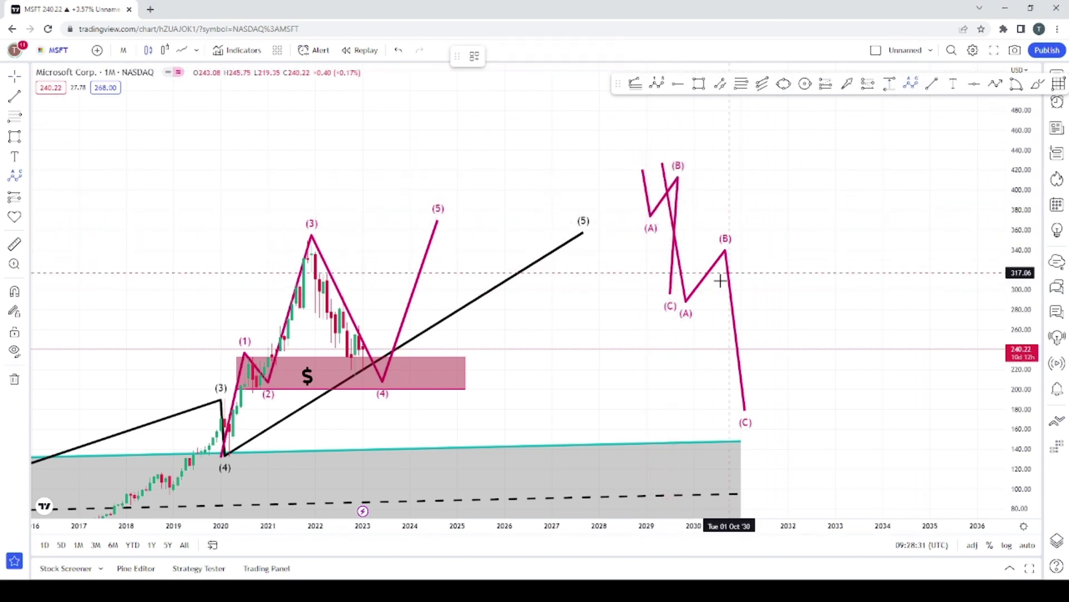
left_click(685, 301)
left_click(694, 255)
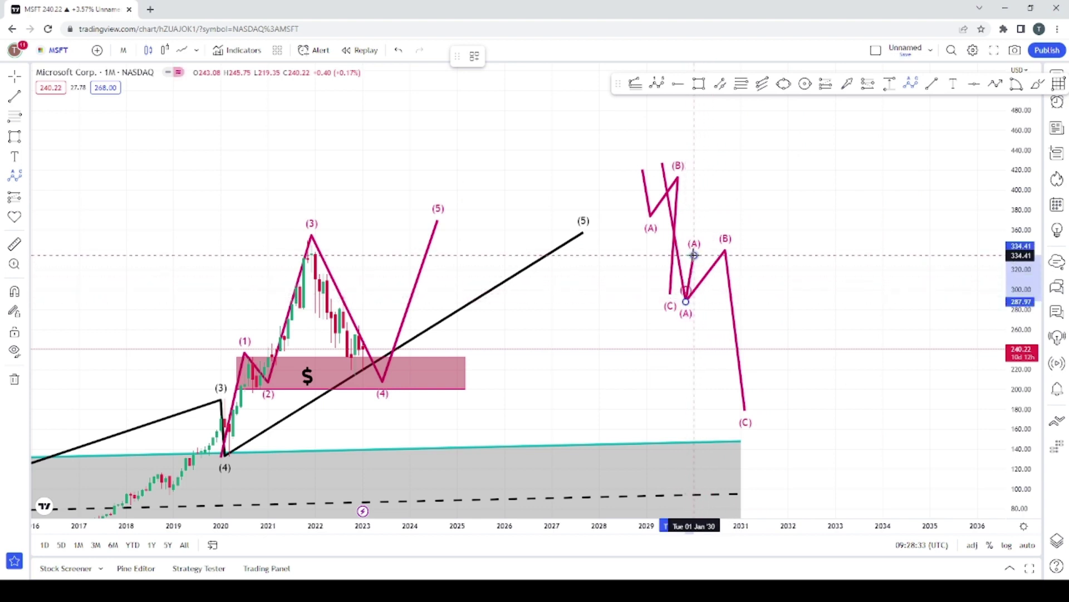
left_click(713, 288)
left_click(722, 233)
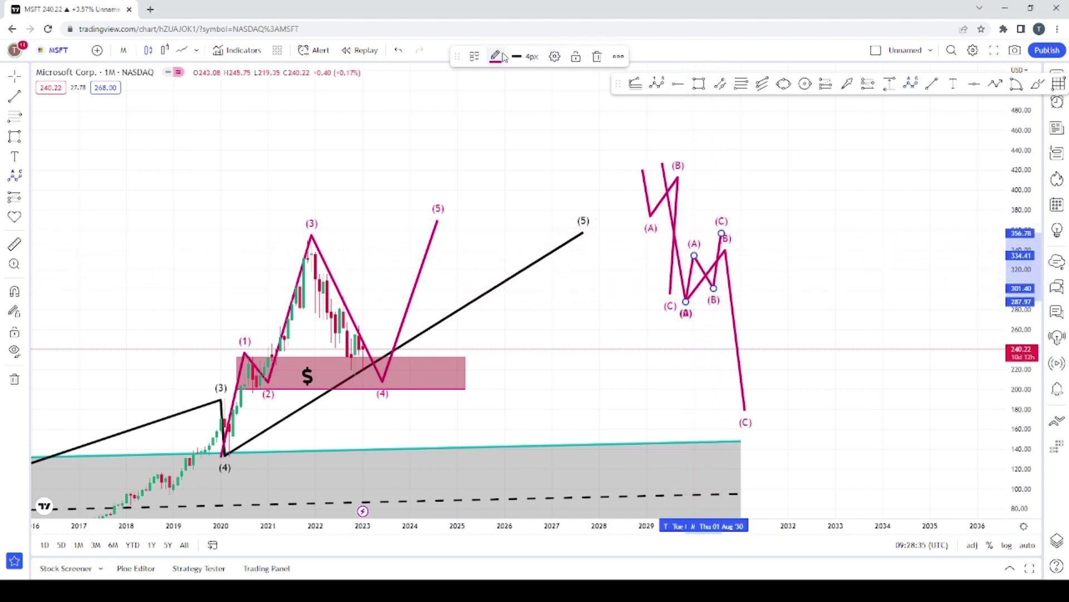
Step: Draw a falling impulse wave along the larger wave's (B)–(C) leg, with points (0) to (5) at about 326, 268, 296, 220, 266 and 159
left_click(769, 259)
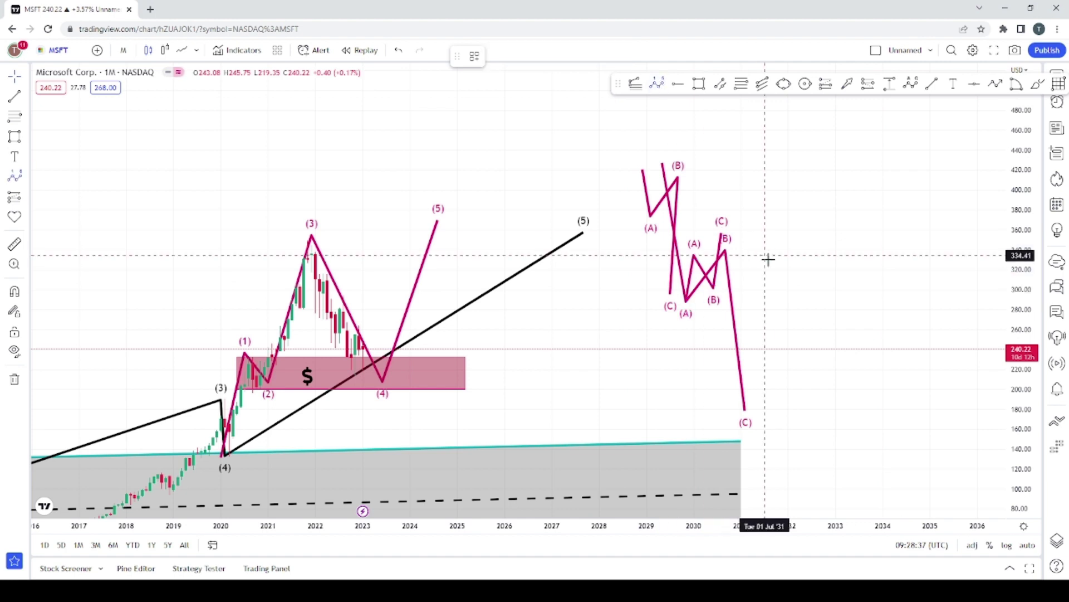
left_click(733, 322)
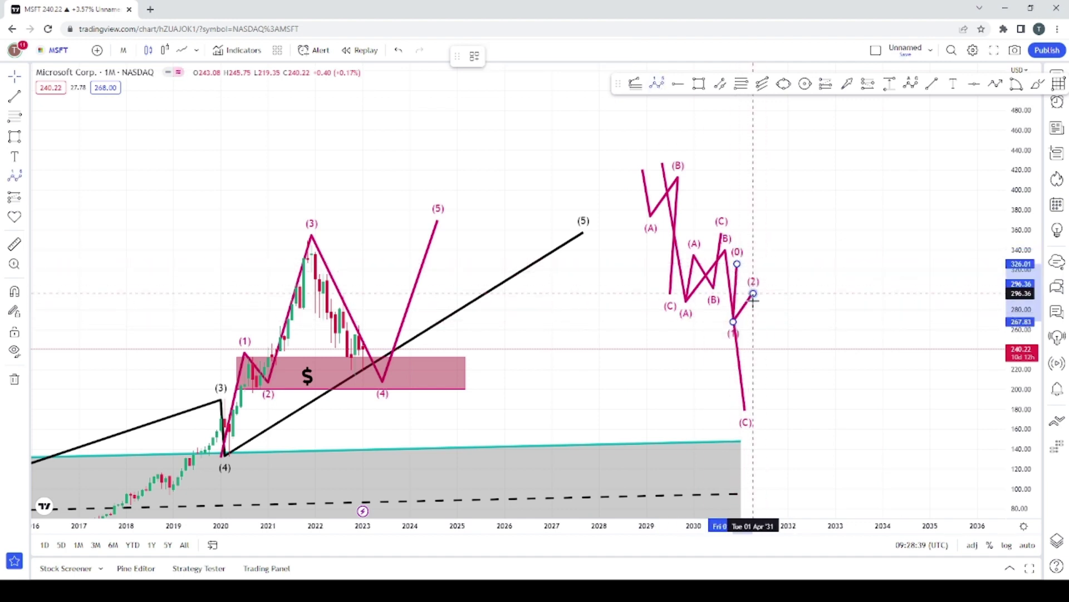
left_click(753, 293)
left_click(757, 369)
left_click(788, 323)
left_click(792, 429)
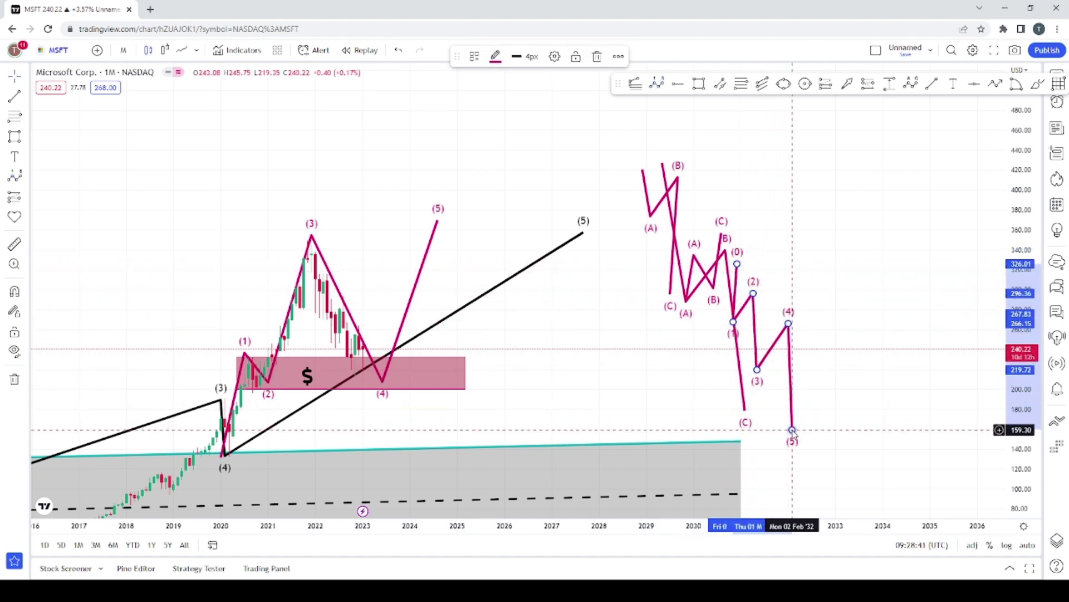
Step: Lower the falling impulse wave's point (3) to about 206 and point (4) to about 244, and recolor the wave blue
left_click_drag(757, 369, 759, 384)
left_click_drag(790, 329, 784, 345)
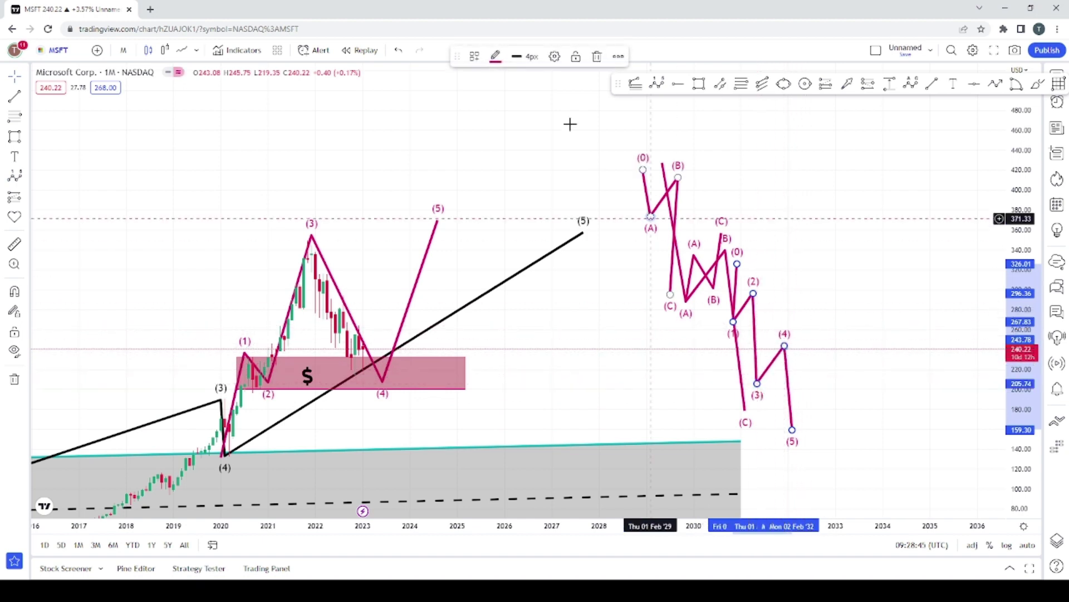
left_click(496, 57)
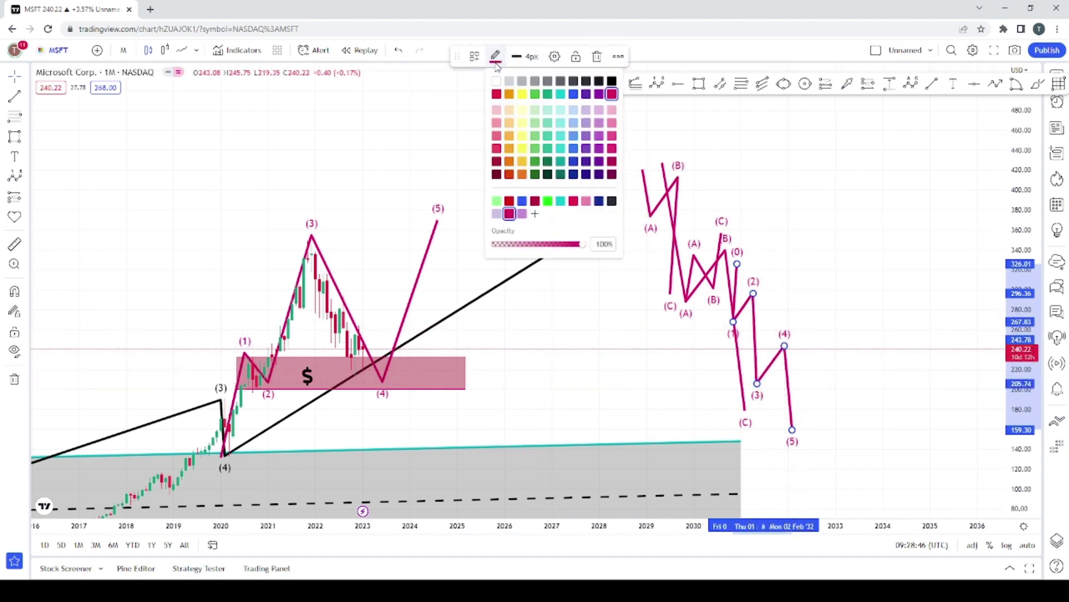
left_click(580, 95)
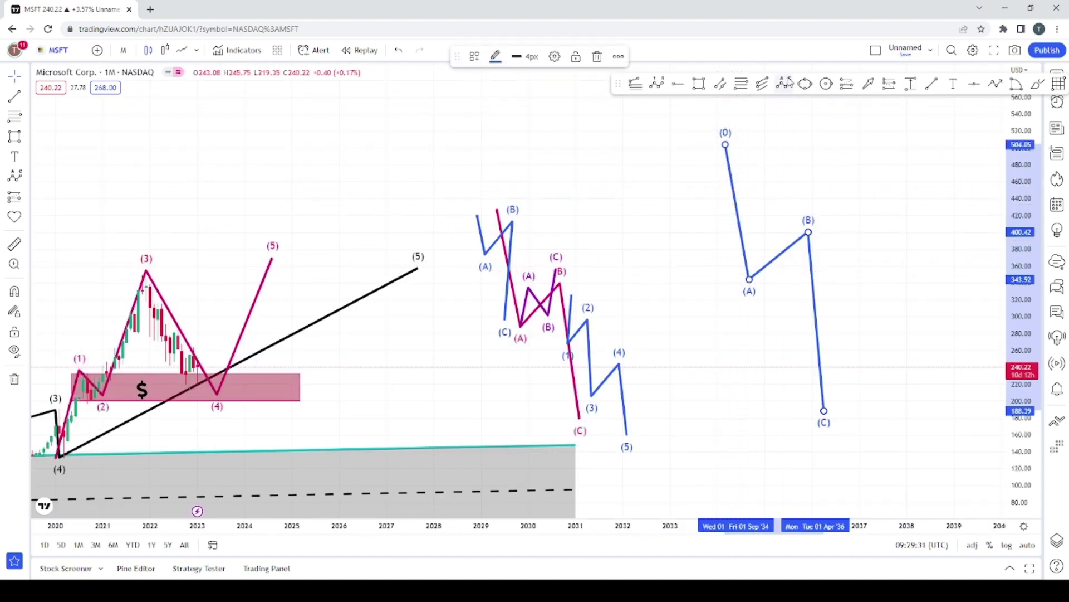
Step: Draw an impulse wave down the second corrective wave's (A) leg, with points (0) to (5) at about 496, 450, 484, 401, 437 and 348
key("Escape")
left_click(658, 82)
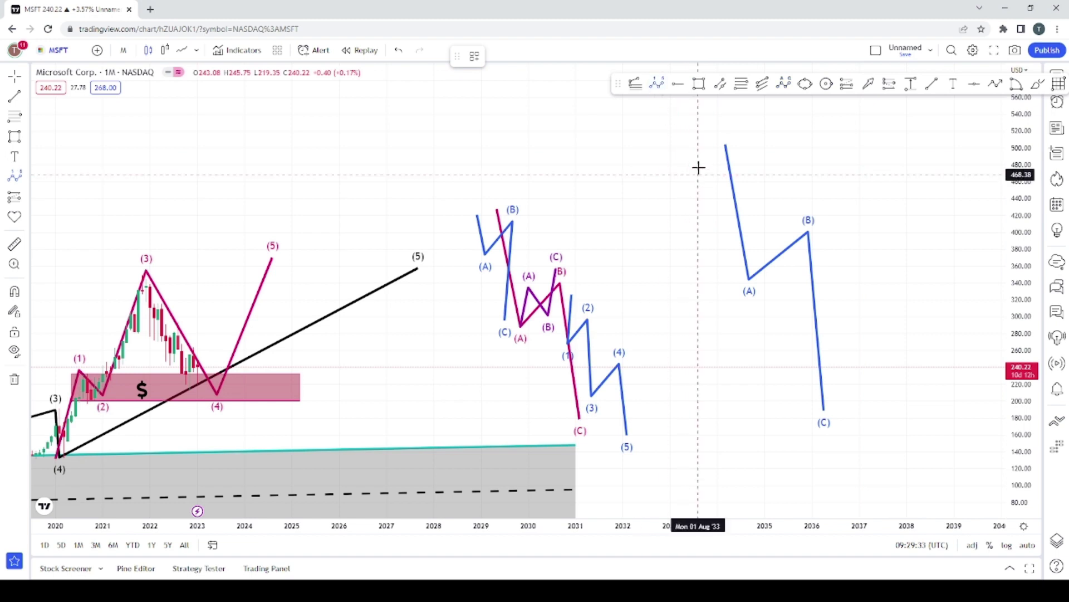
left_click(706, 151)
left_click(713, 190)
left_click(745, 162)
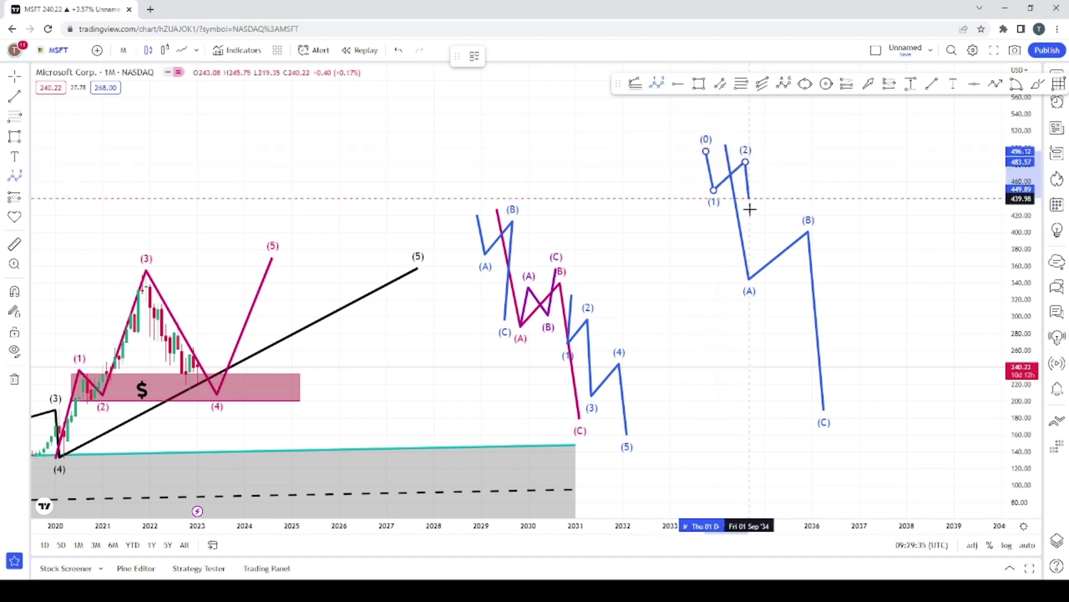
left_click(742, 231)
left_click(765, 201)
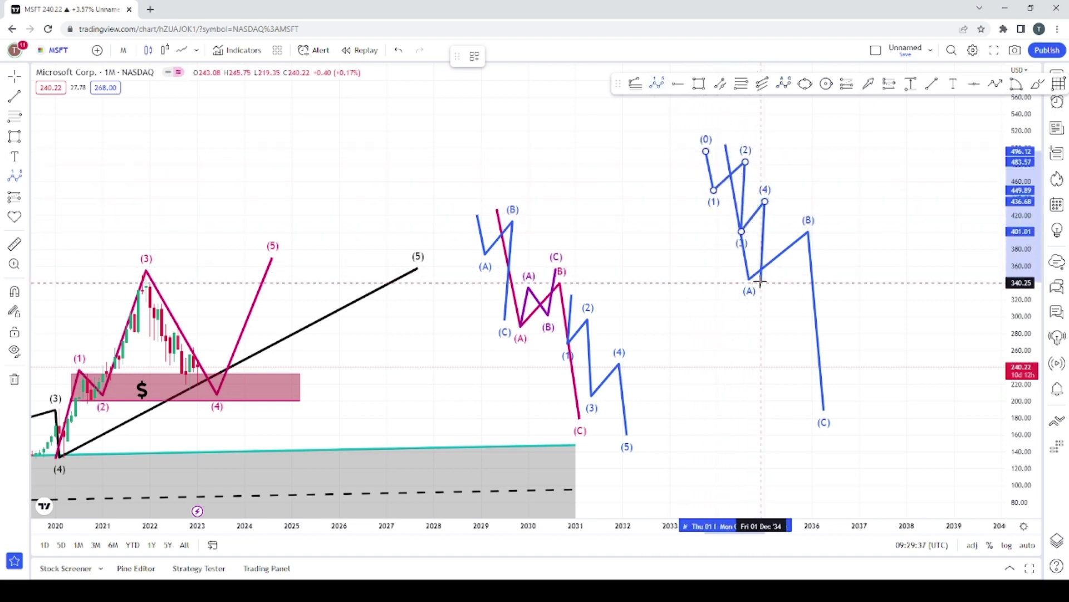
left_click(753, 276)
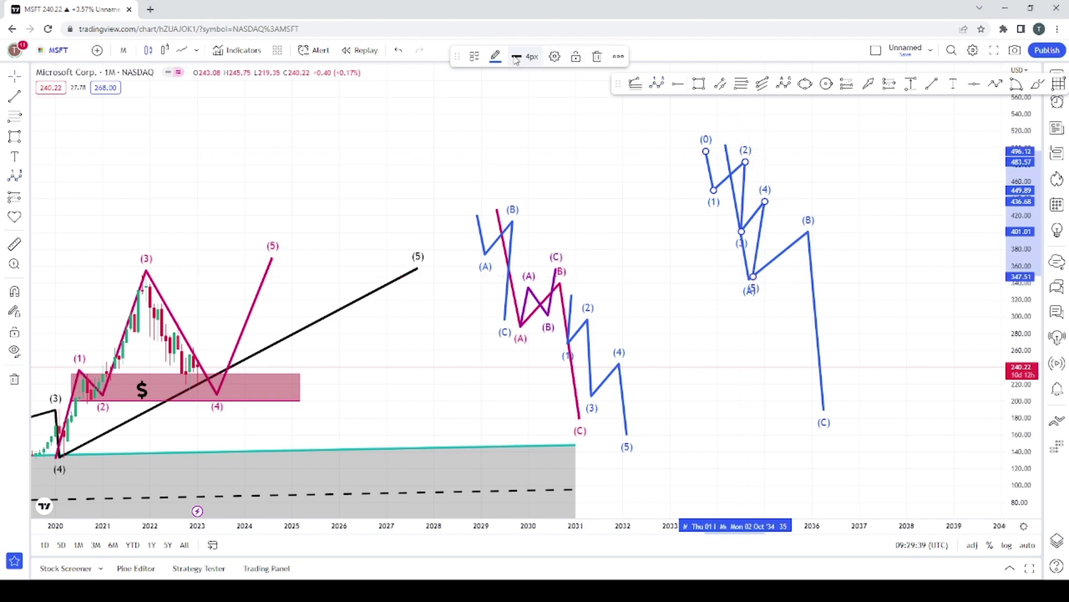
Step: Recolor the impulse wave on the (A) leg orange
left_click(496, 57)
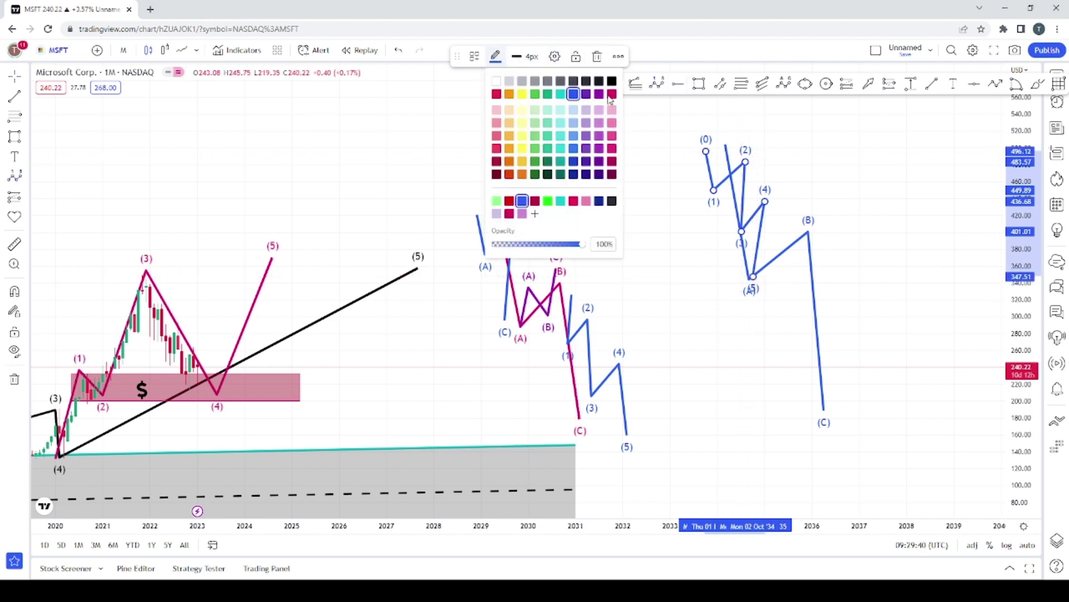
left_click(576, 94)
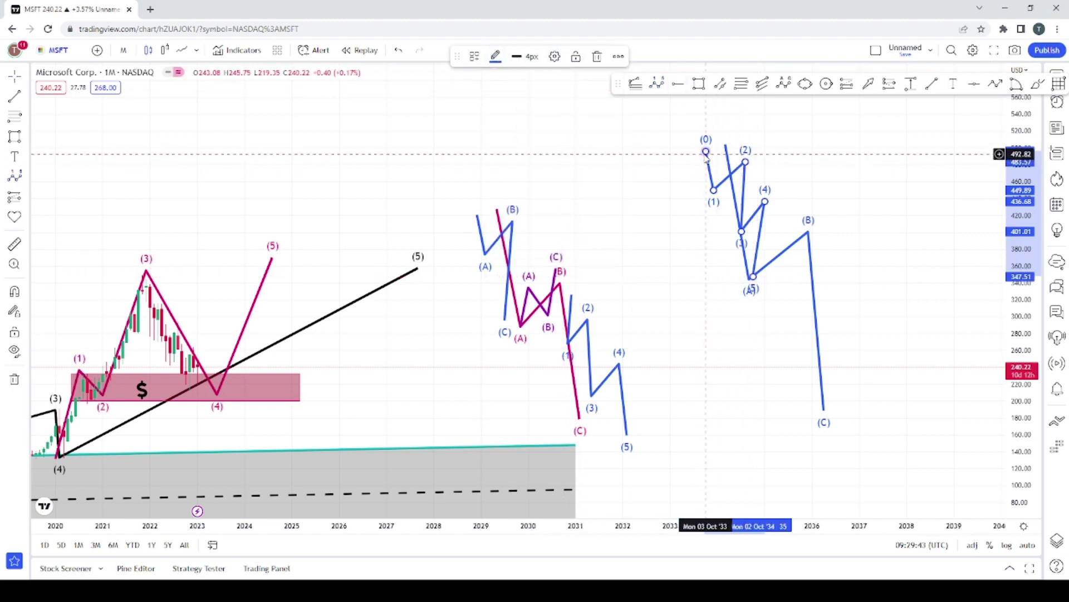
left_click(499, 60)
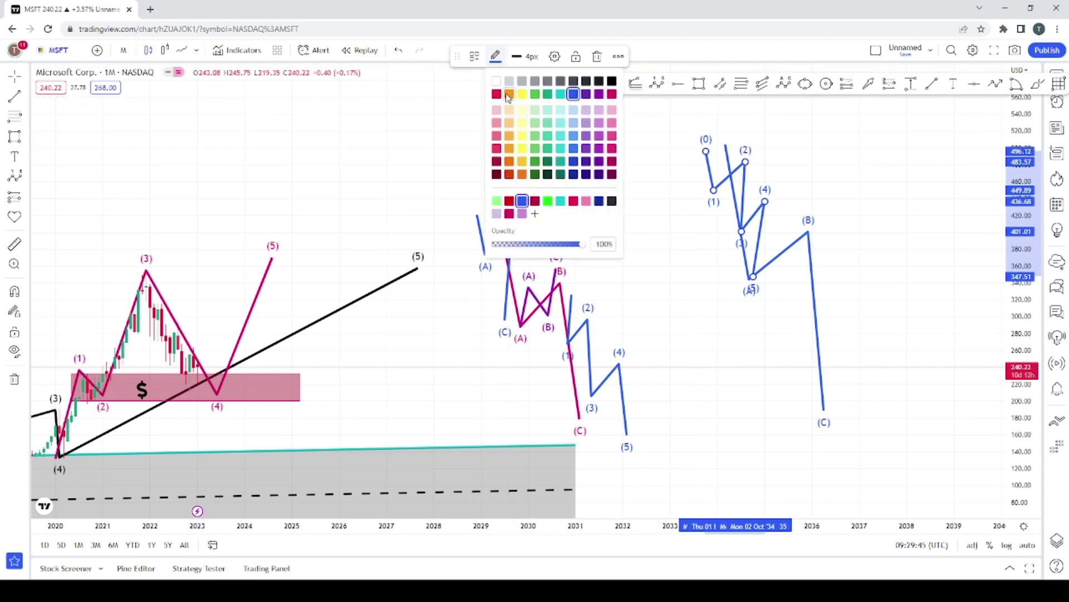
left_click(509, 94)
Step: Draw a corrective wave along the blue wave's (A)–(B) leg, with points at about 342, 392, 356 and 418, and recolor it red
left_click(779, 122)
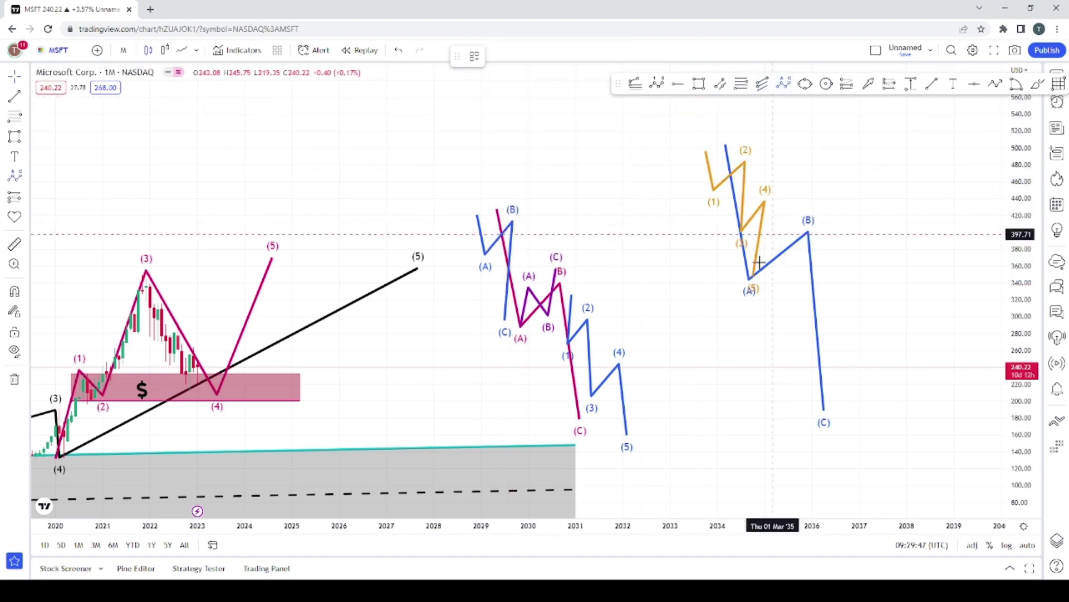
left_click(789, 269)
left_click(797, 217)
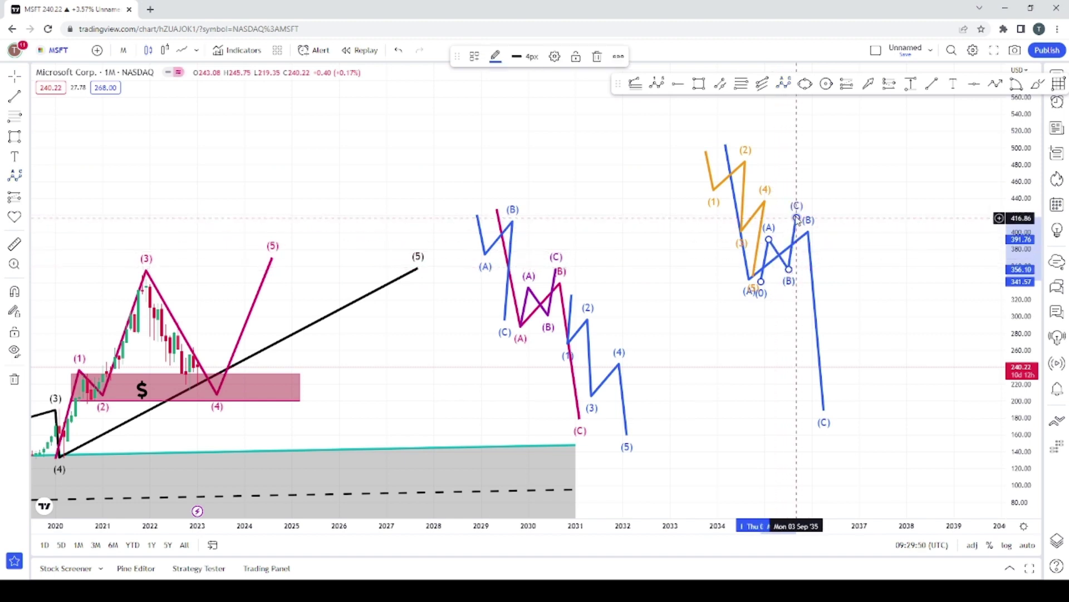
left_click(495, 56)
left_click(496, 94)
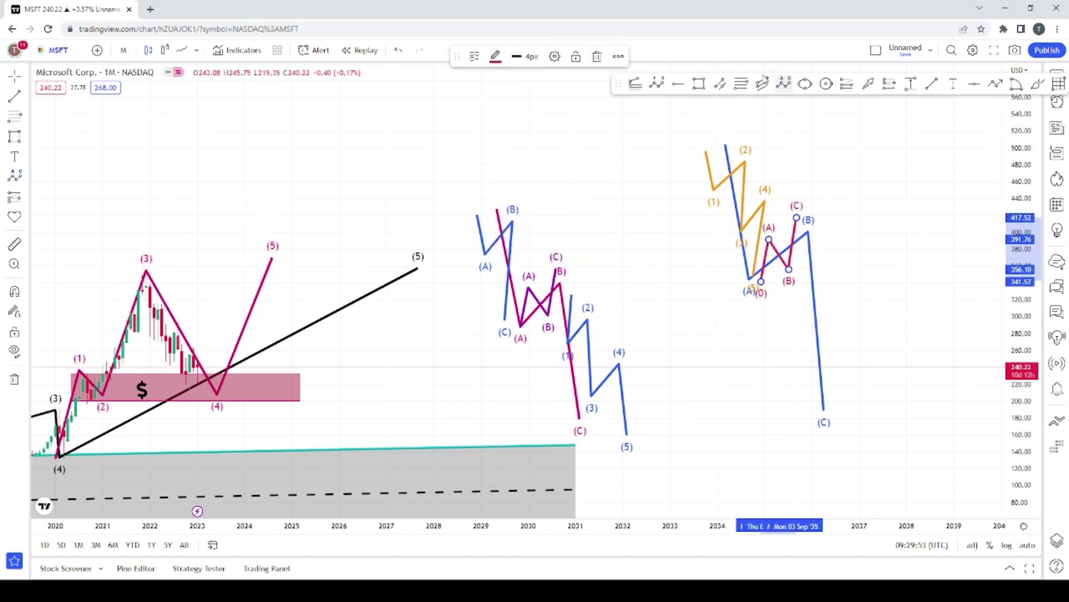
Step: Draw an impulse wave along the blue wave's (B)–(C) leg, with points (0) to (5) at about 373, 320, 377, 245, 293 and 151
left_click(660, 84)
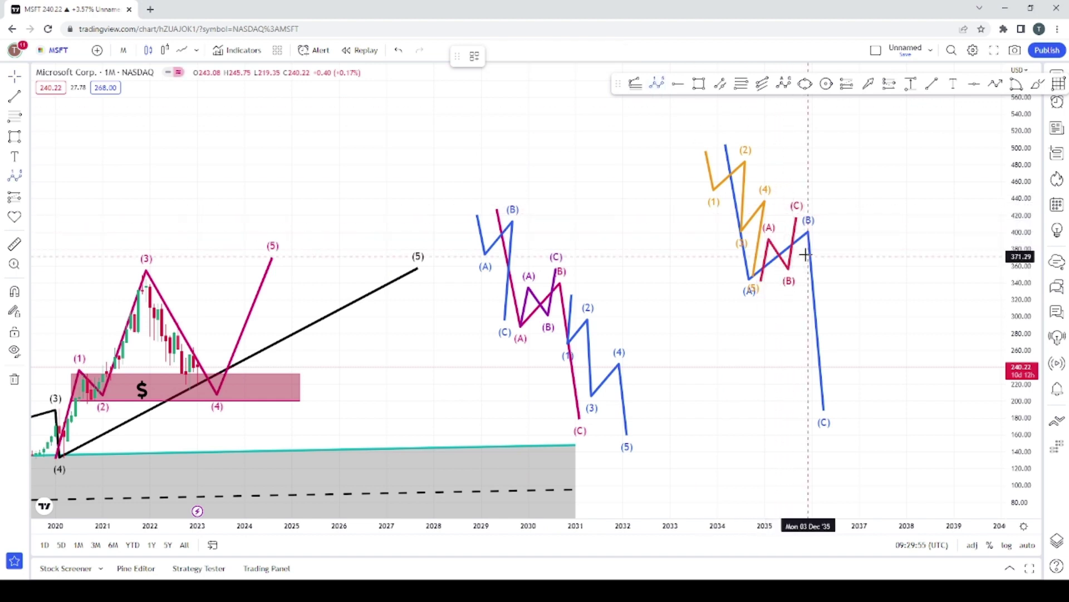
left_click(812, 299)
left_click(848, 251)
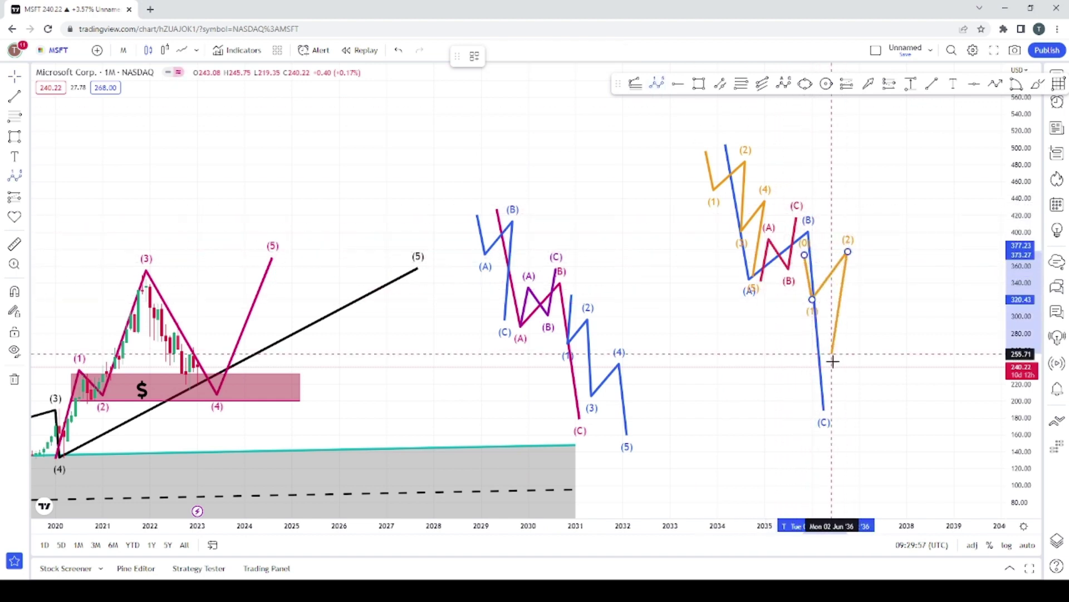
left_click(845, 361)
left_click(874, 445)
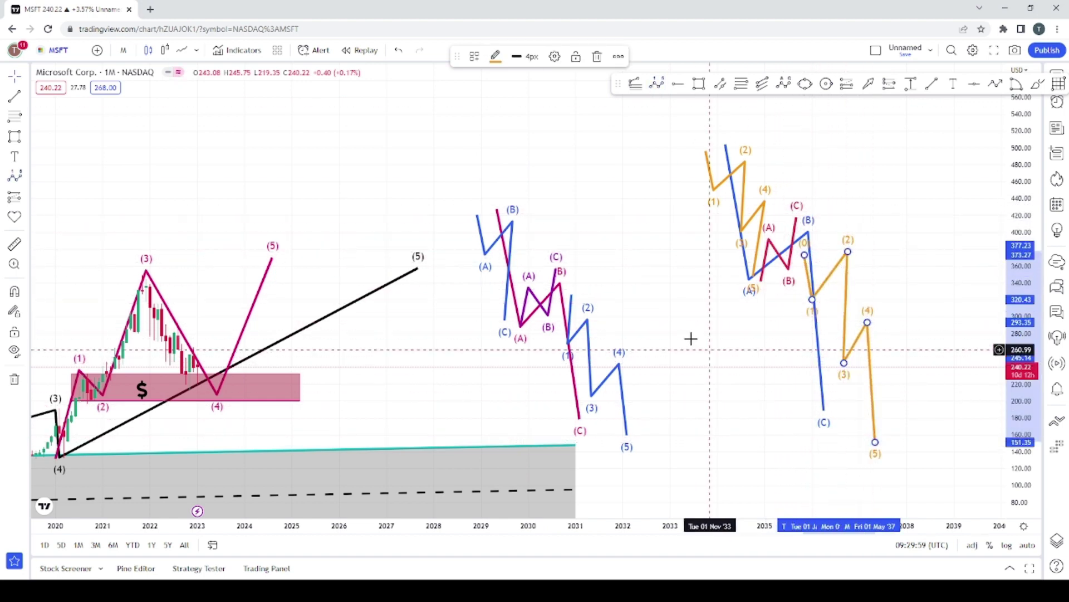
Step: Draw a corrective wave down the price decline from the pink wave's point (3), with points at about 341, 269, 324 and 218, and recolor it black
mouse_move(610, 295)
left_mouse_down()
mouse_move(767, 247)
mouse_move(747, 249)
mouse_move(753, 274)
left_mouse_up()
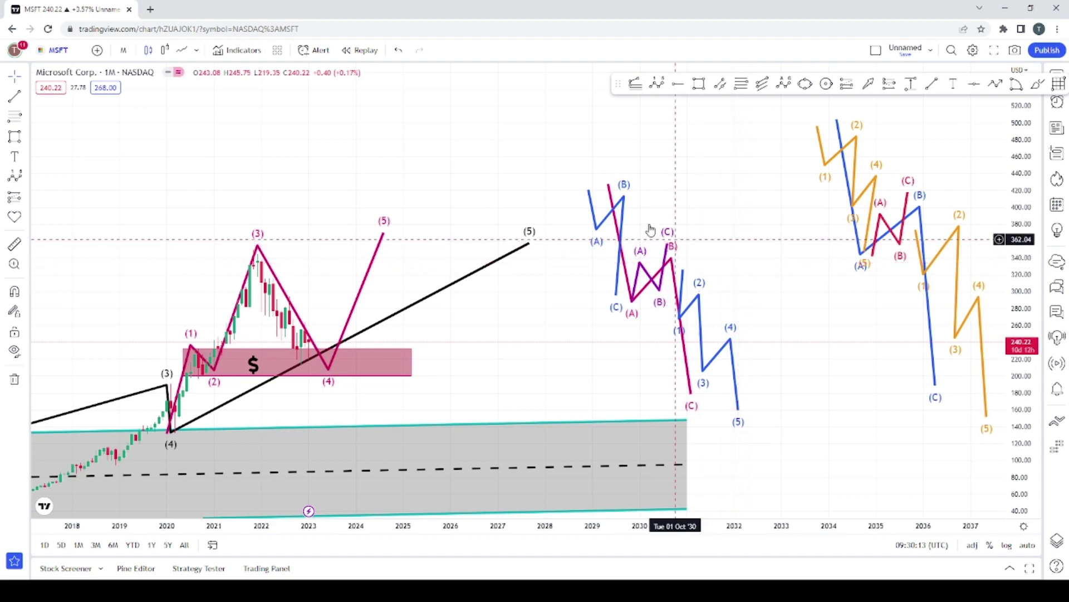
left_click(624, 259)
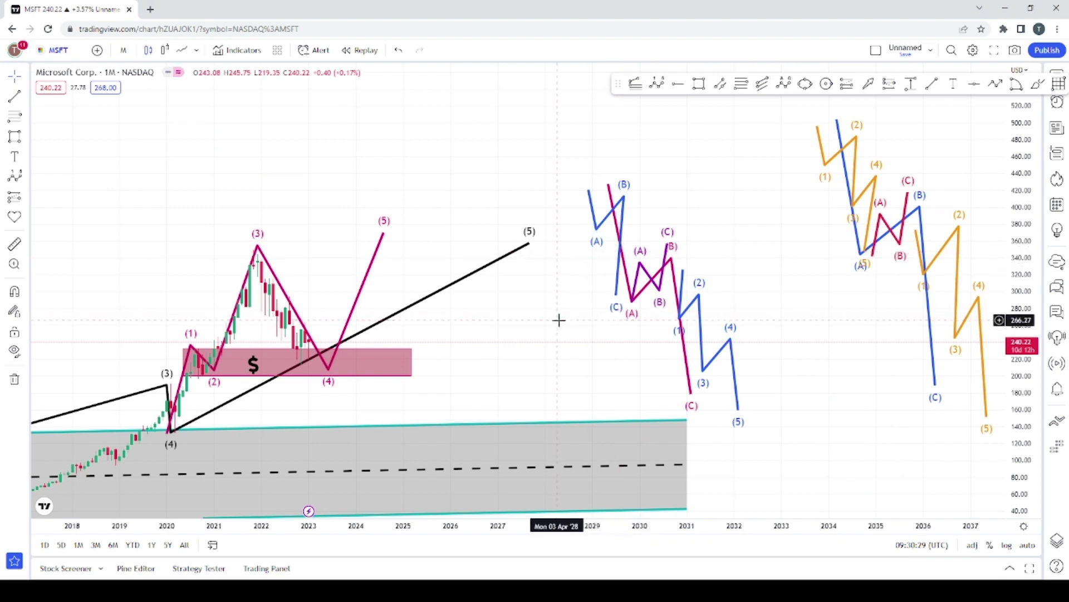
scroll(719, 261, "up", 5)
scroll(719, 260, "up", 2)
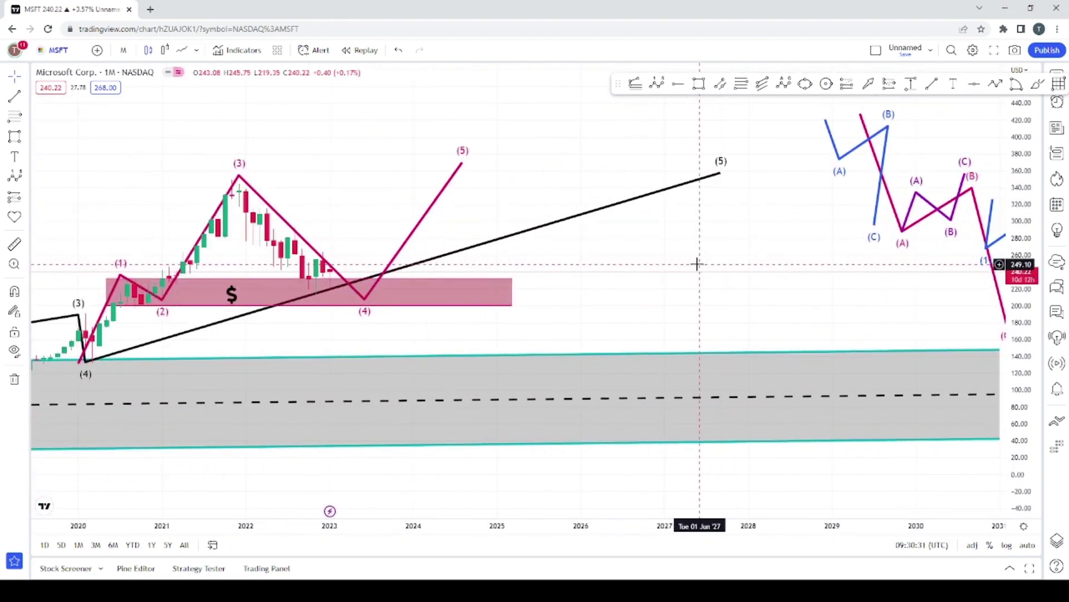
left_click_drag(695, 262, 901, 248)
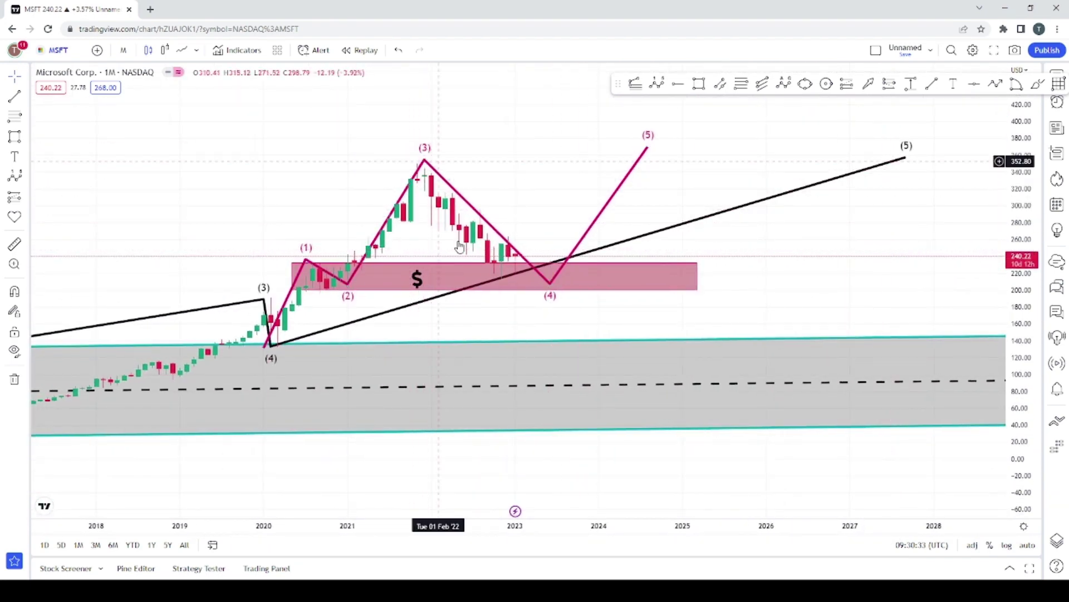
left_click(784, 84)
left_click(424, 170)
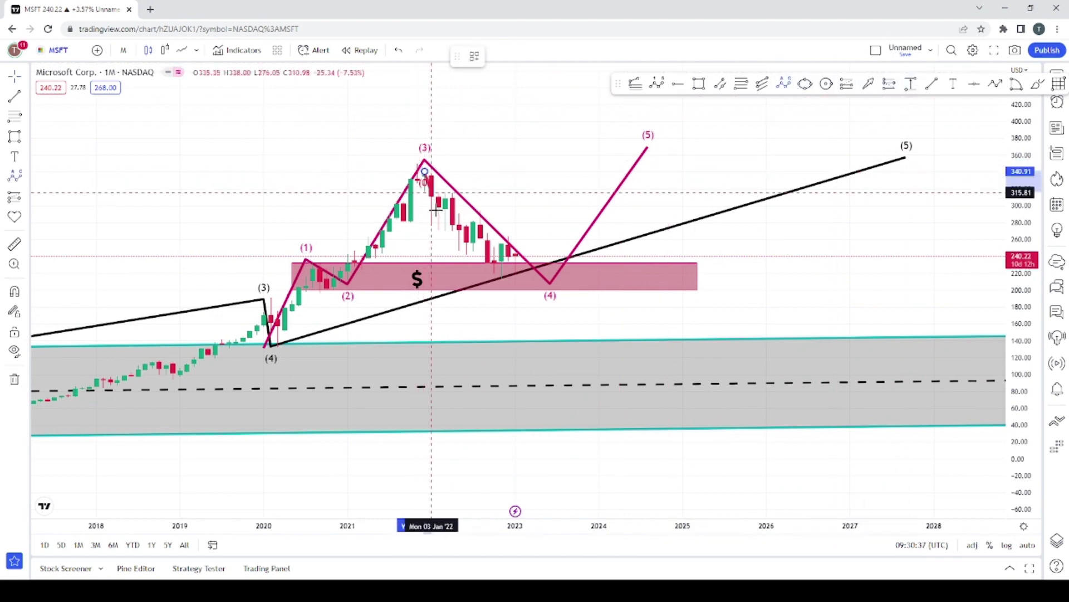
left_click(445, 231)
left_click(452, 186)
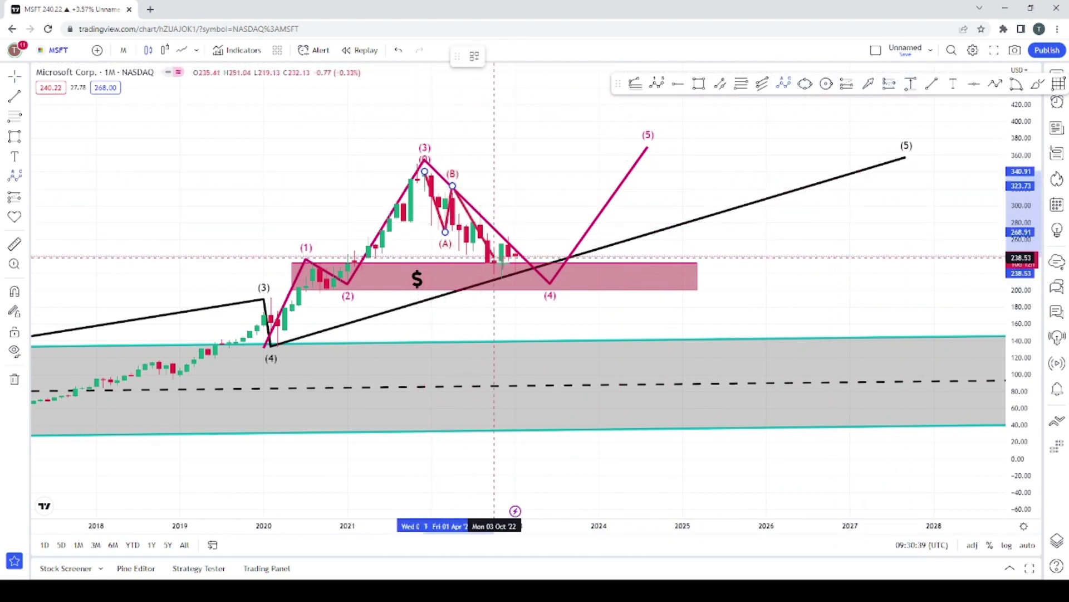
left_click(508, 274)
left_click(496, 57)
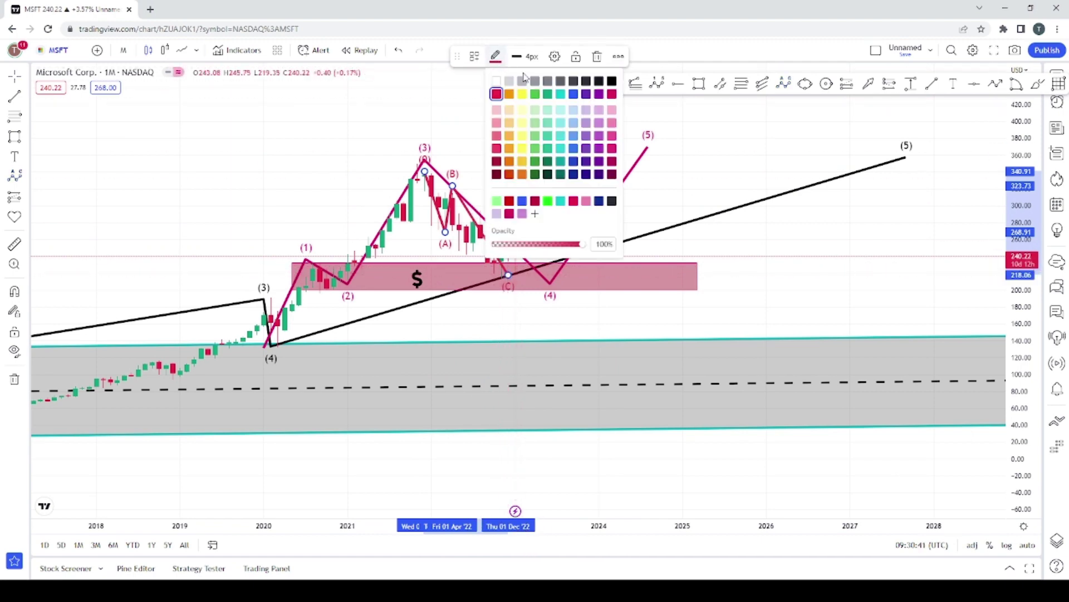
left_click(612, 81)
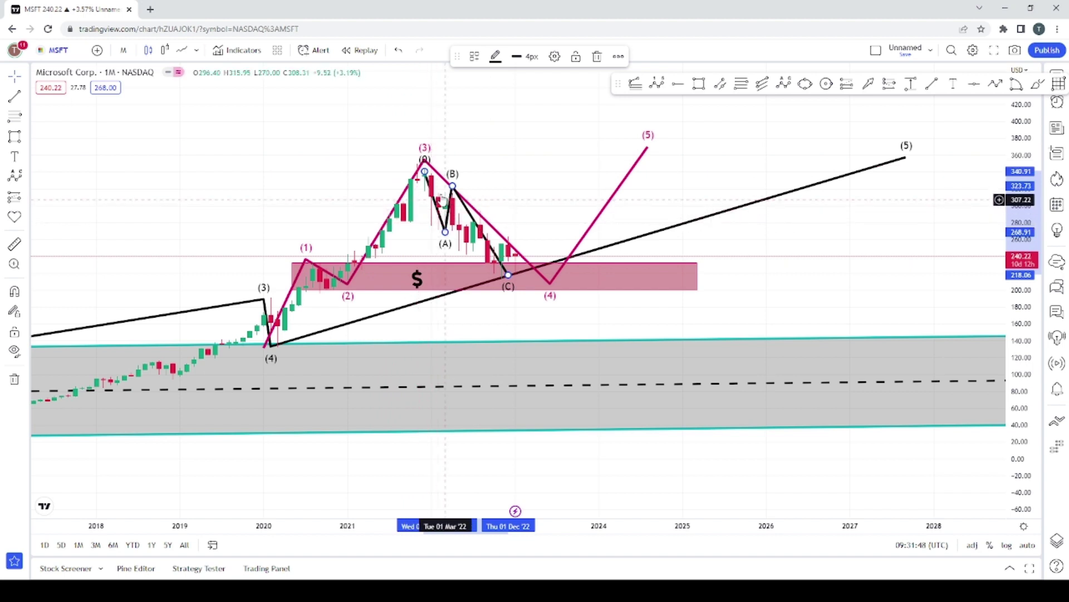
Step: Switch the chart interval to 1 week and reset the chart view
left_click(127, 51)
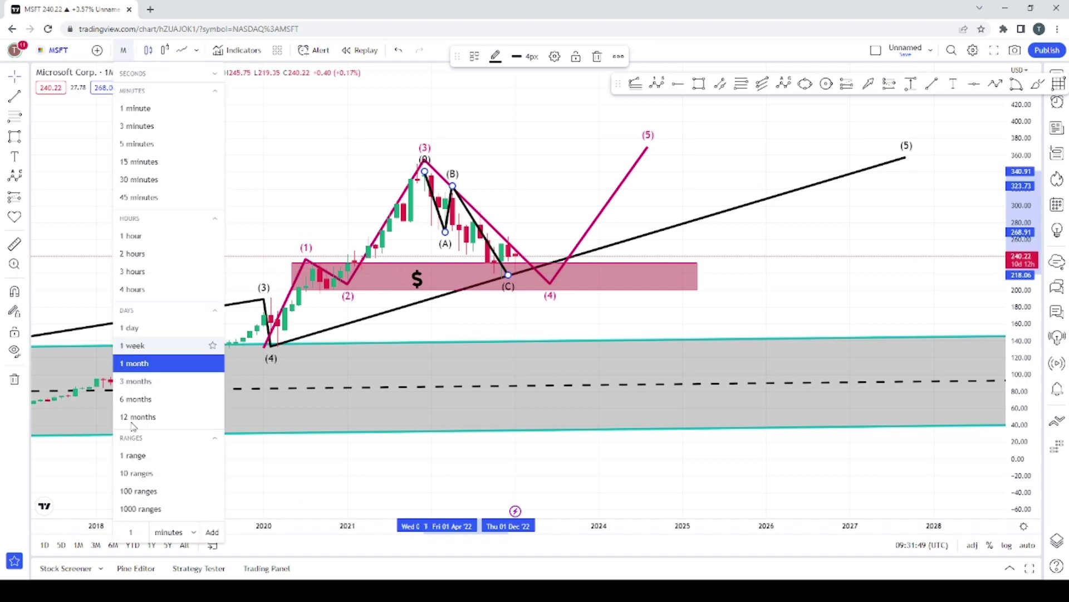
left_click(121, 344)
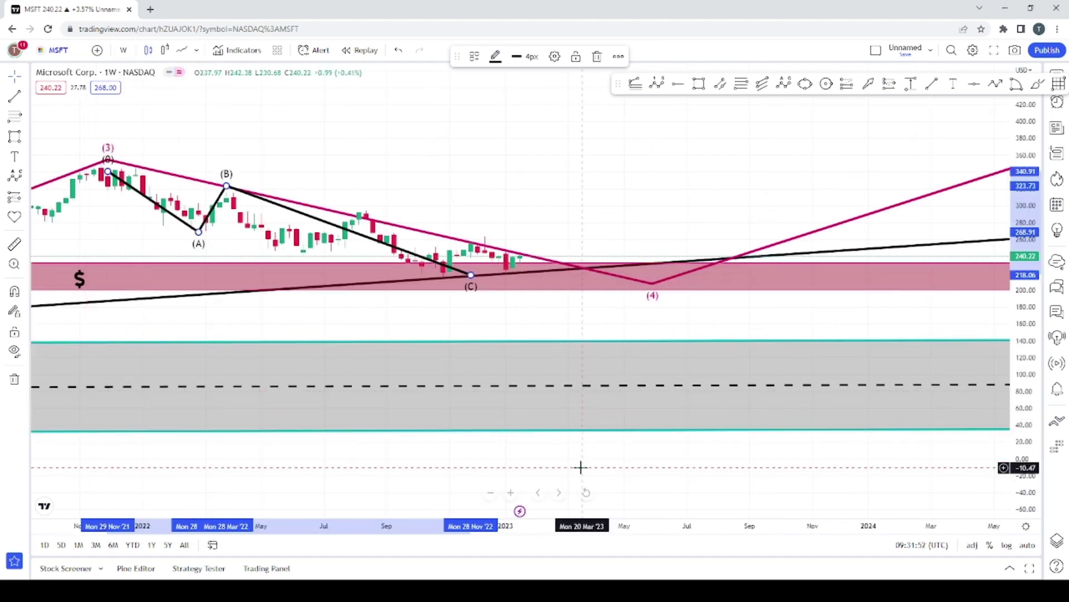
left_click(588, 494)
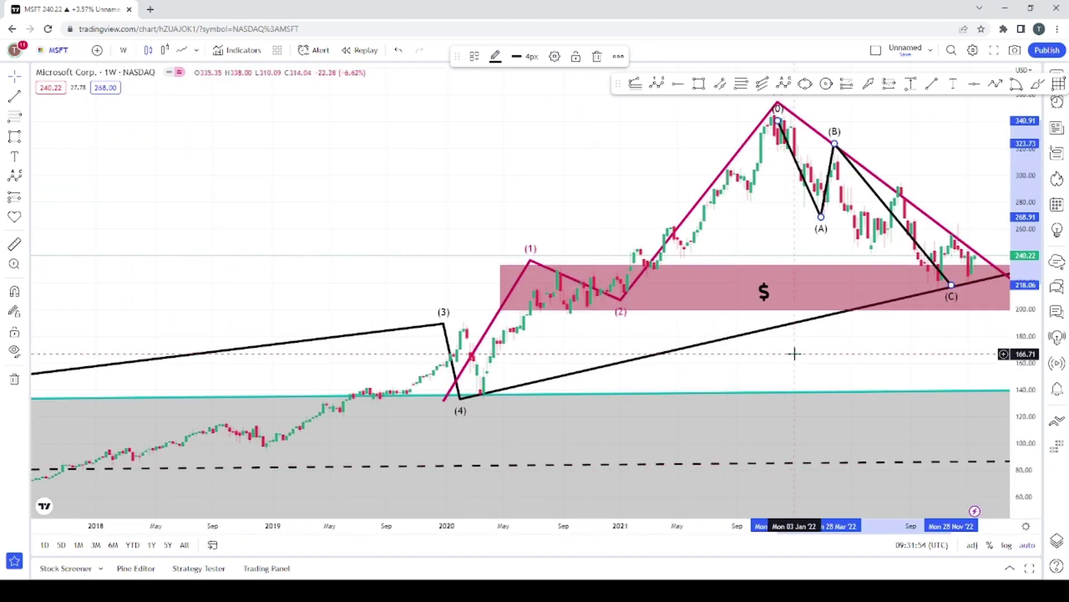
Step: Draw an impulse wave down the black wave's (A) leg, with points (0) to (5) at about 351, 318, 346, 280, 320 and 270
left_click_drag(793, 353, 314, 349)
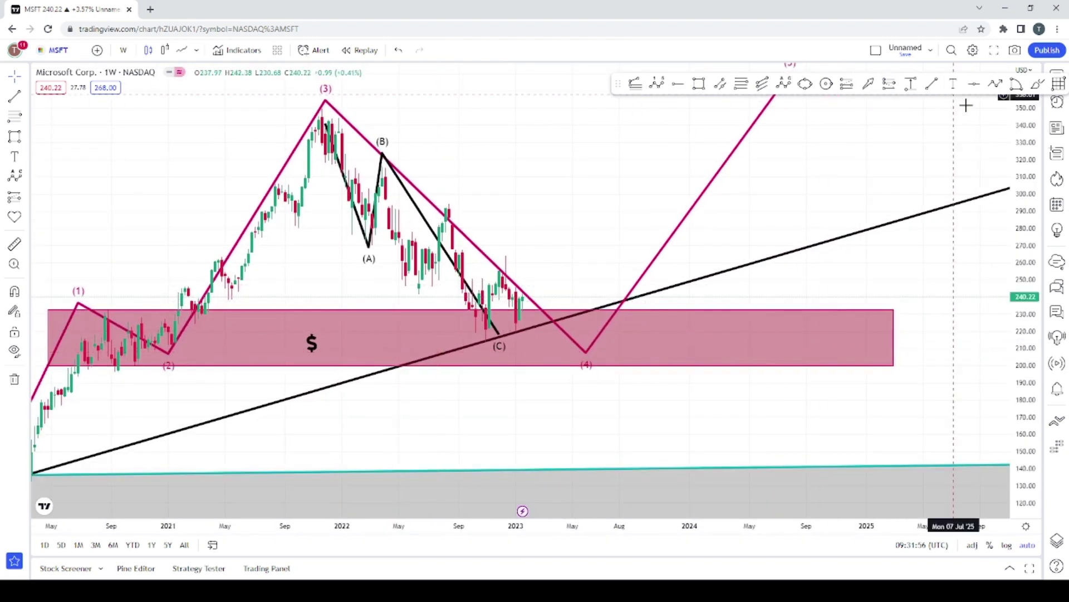
scroll(689, 175, "up", 5)
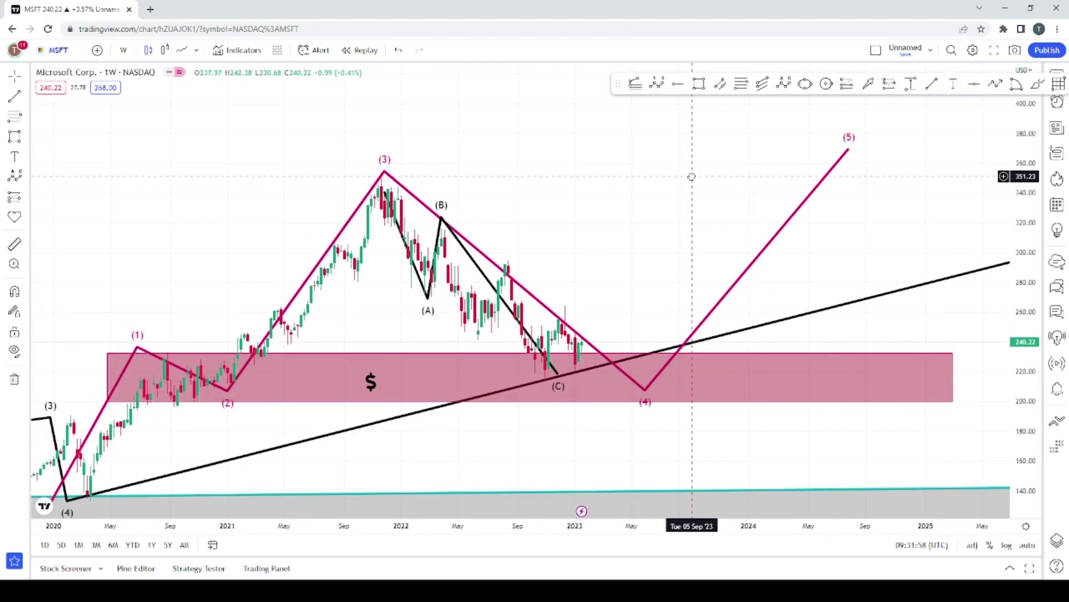
left_click_drag(461, 141, 727, 144)
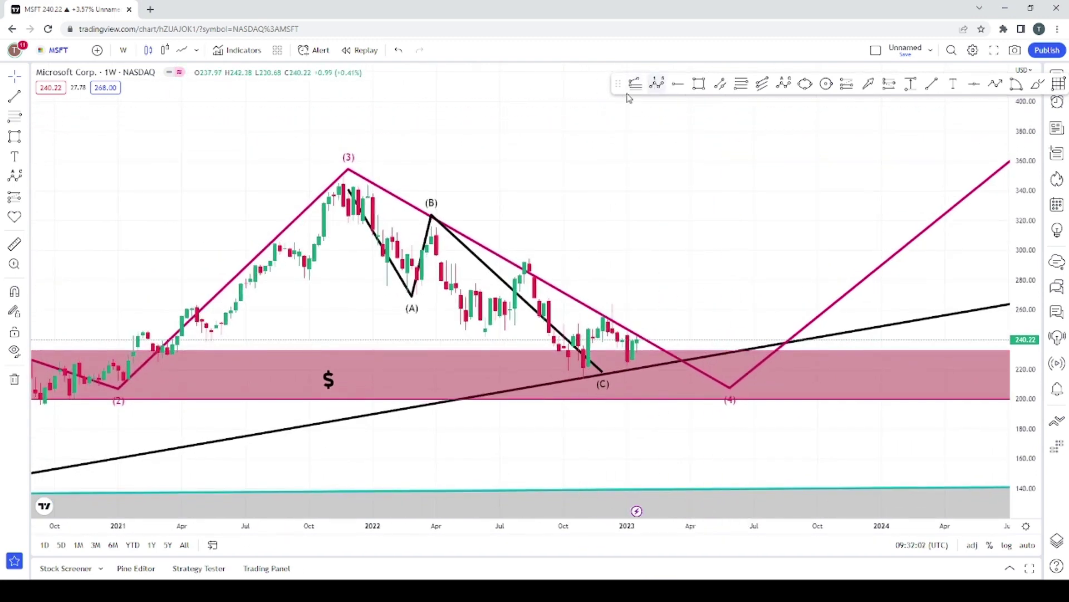
left_click(339, 174)
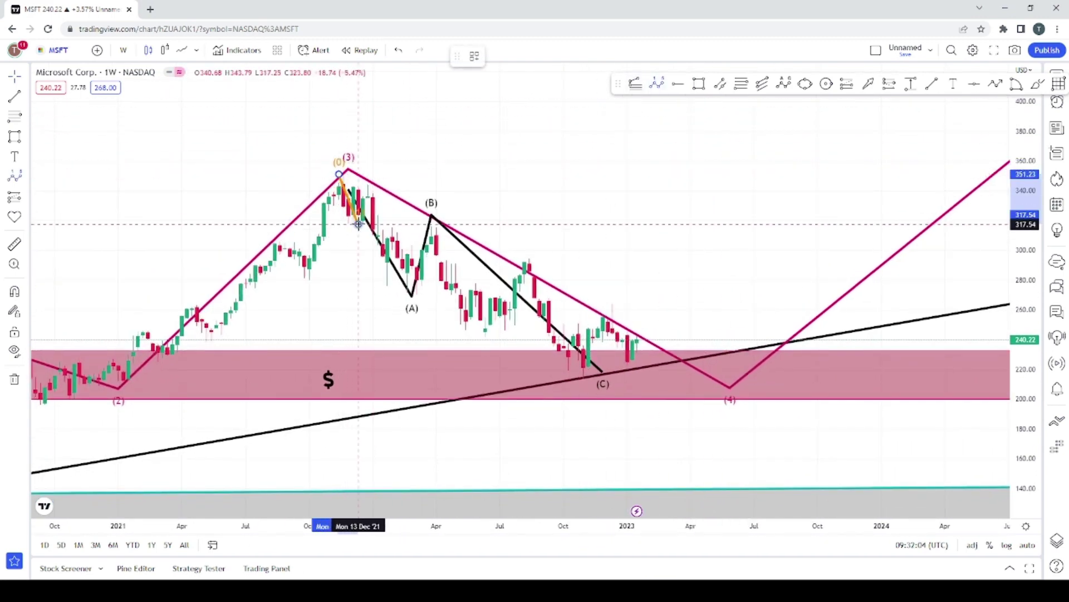
left_click(358, 223)
left_click(368, 181)
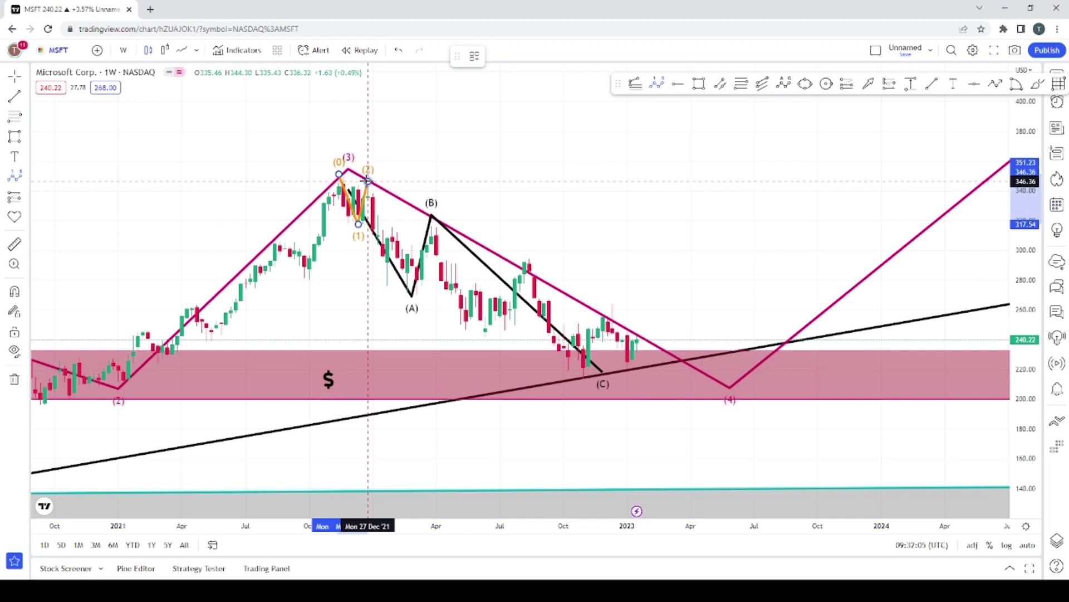
left_click(387, 280)
left_click(392, 221)
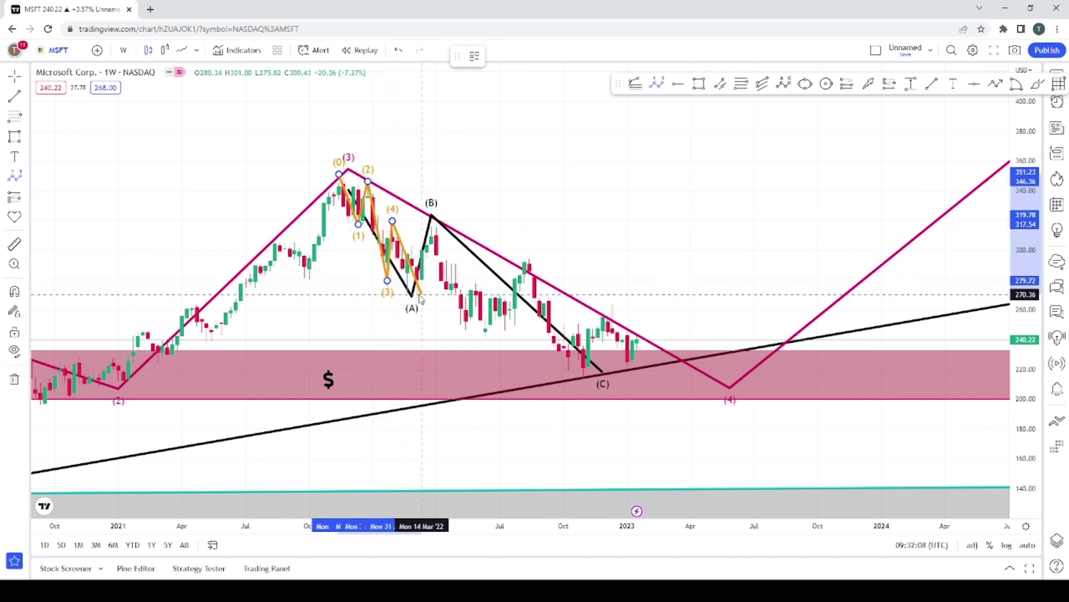
left_click(422, 294)
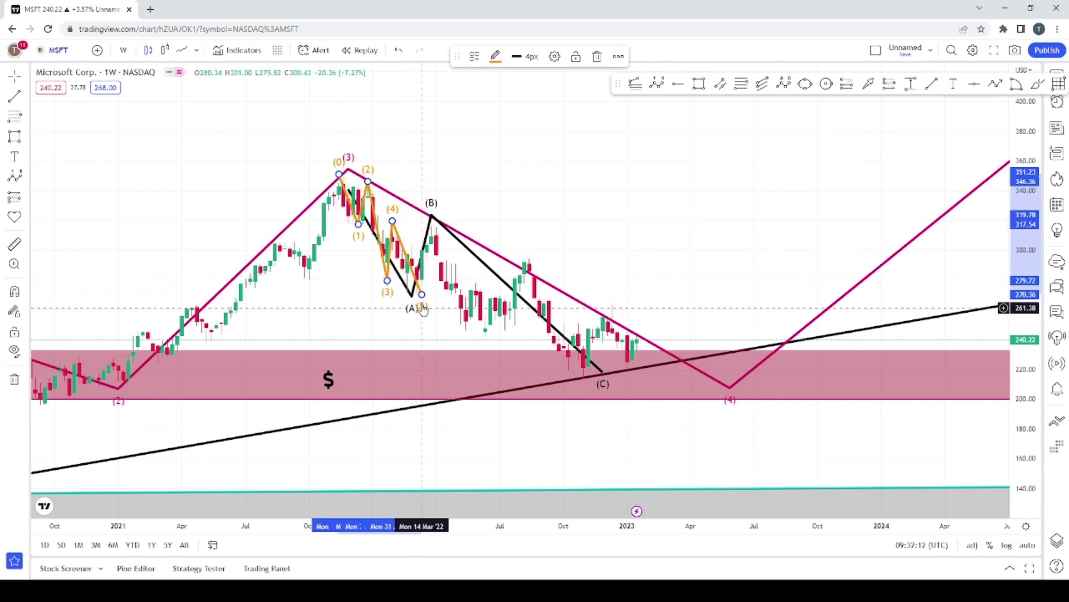
Step: Draw an impulse wave along the black wave's (B)–(C) leg, with points (0) to (5) at about 319, 289, 300, 241, 297 and 204
left_click_drag(559, 199, 467, 147)
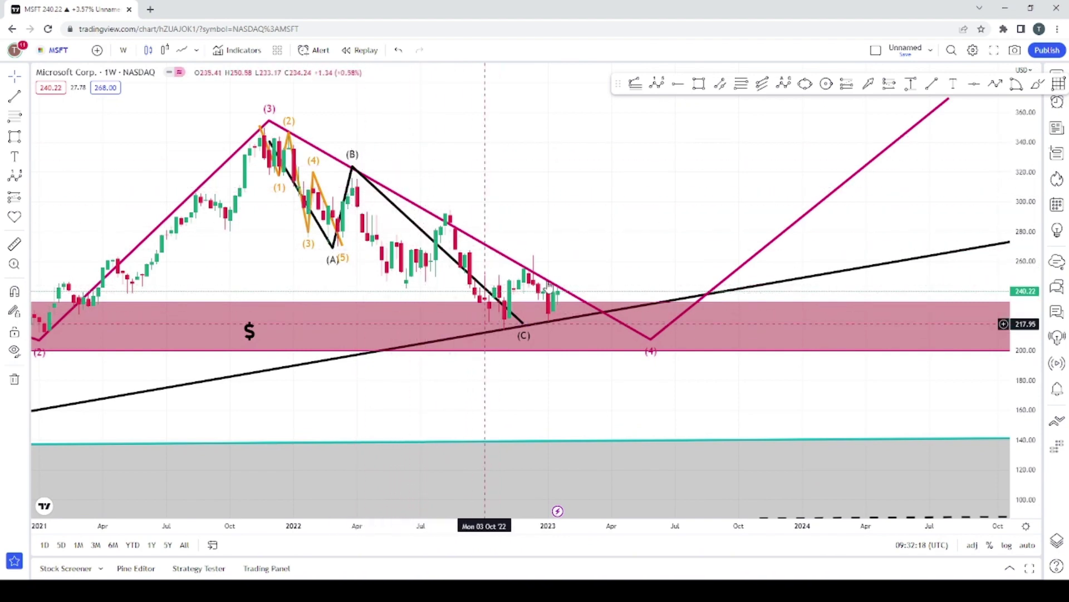
left_click_drag(1019, 228, 912, 65)
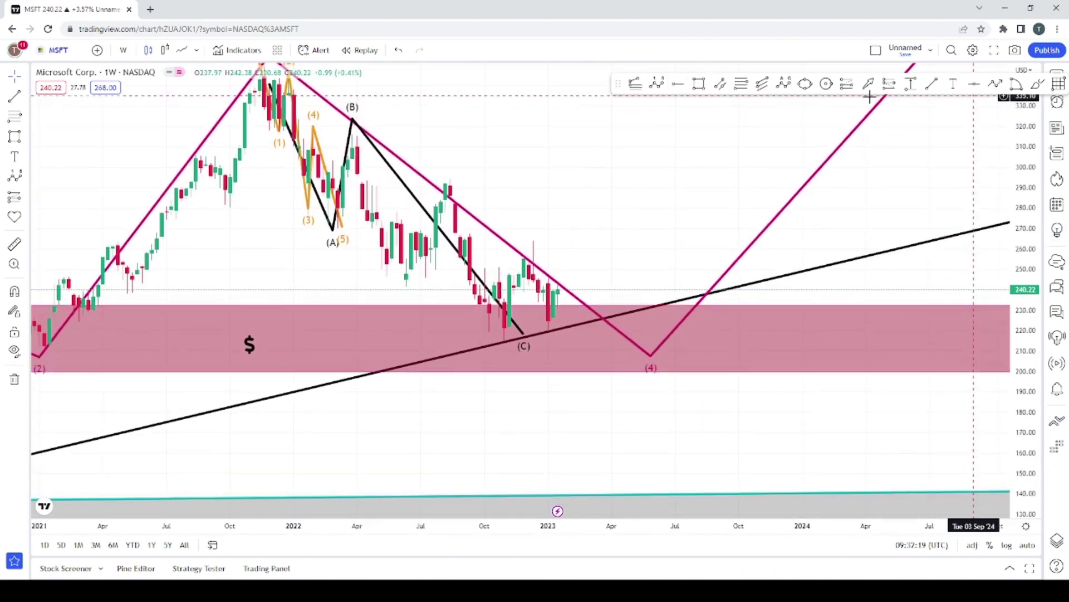
left_click(643, 87)
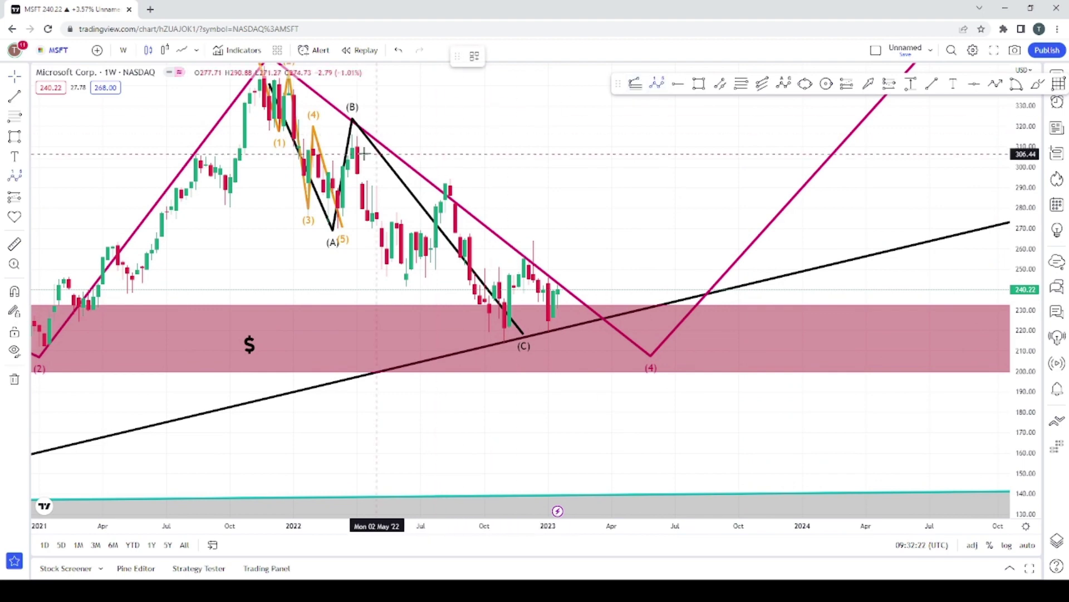
left_click(337, 128)
left_click(352, 189)
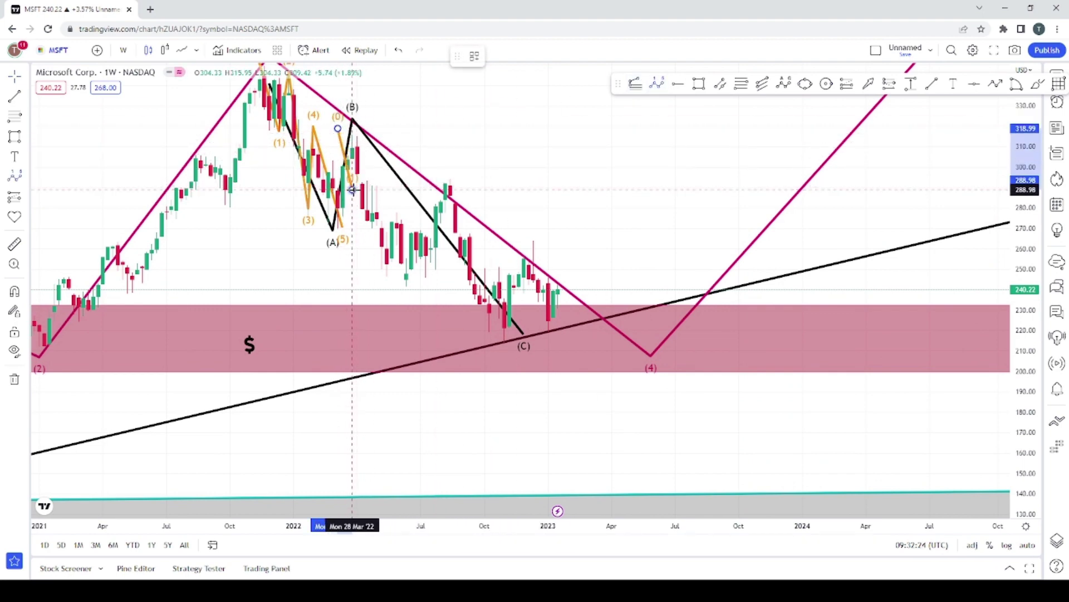
left_click(362, 167)
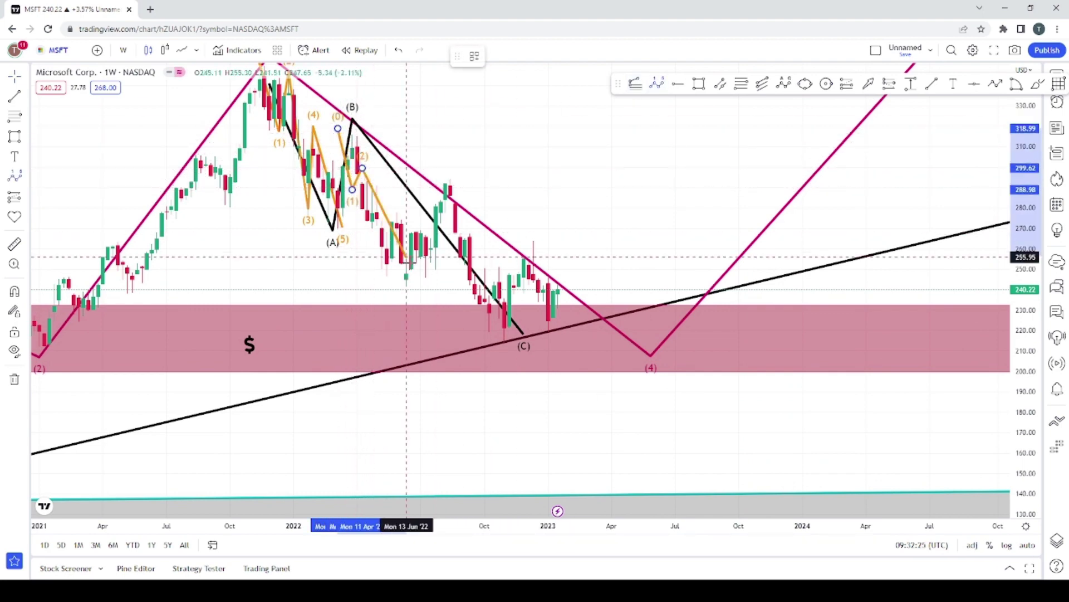
left_click(406, 287)
left_click(460, 172)
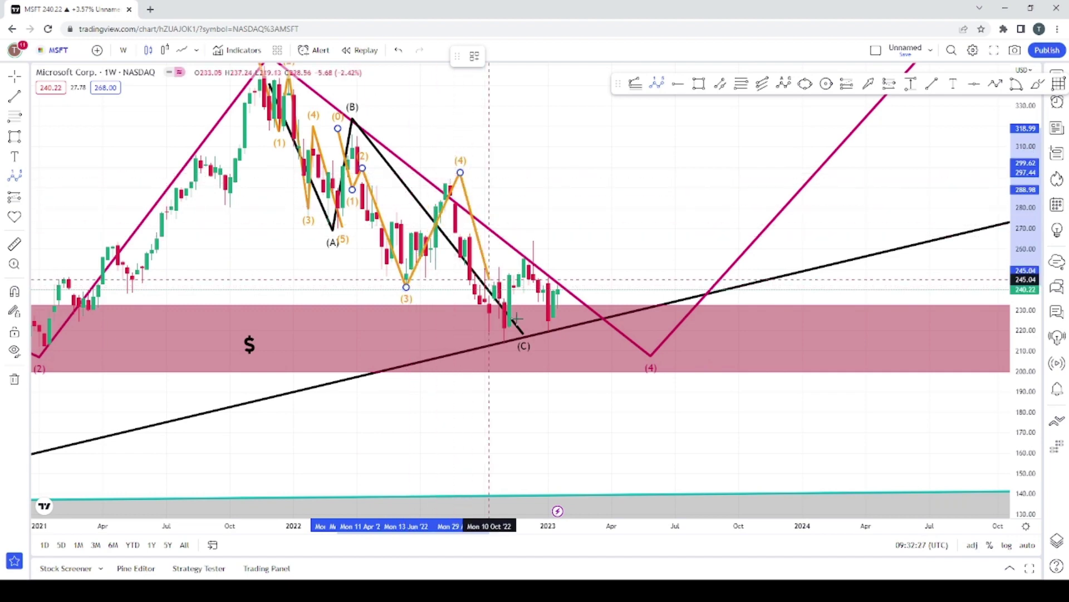
left_click(598, 362)
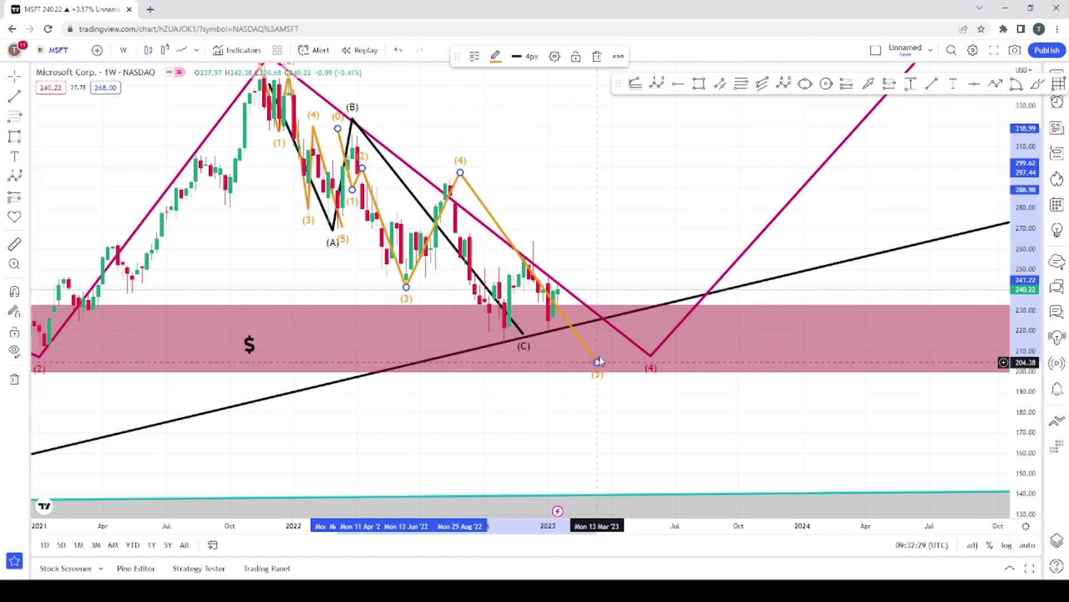
Step: Recolor the impulse wave on the black wave's (B)–(C) leg dark blue
left_click(495, 57)
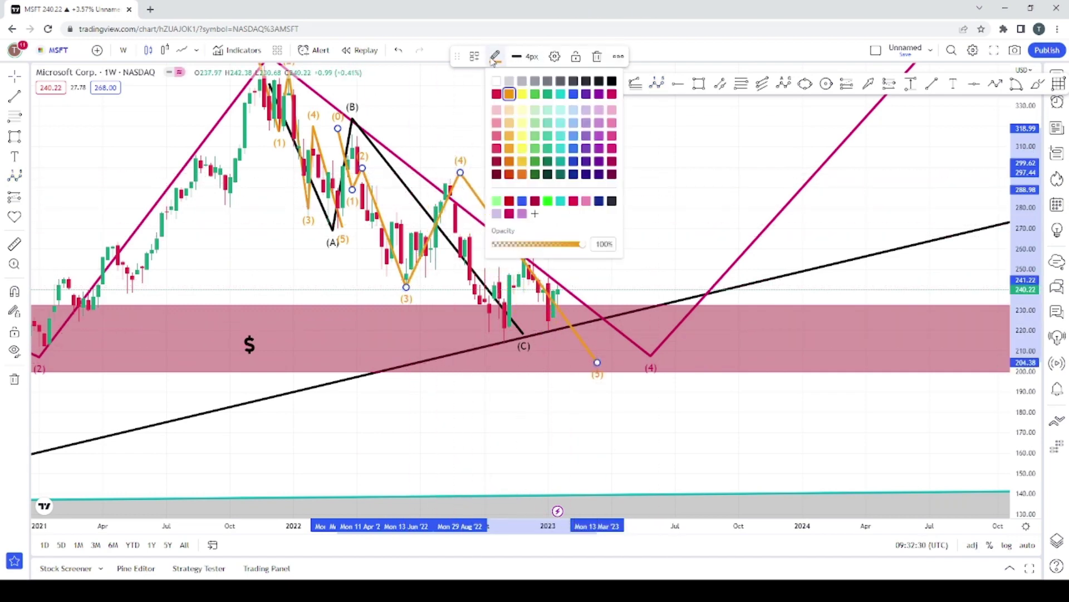
left_click(611, 80)
left_click(494, 58)
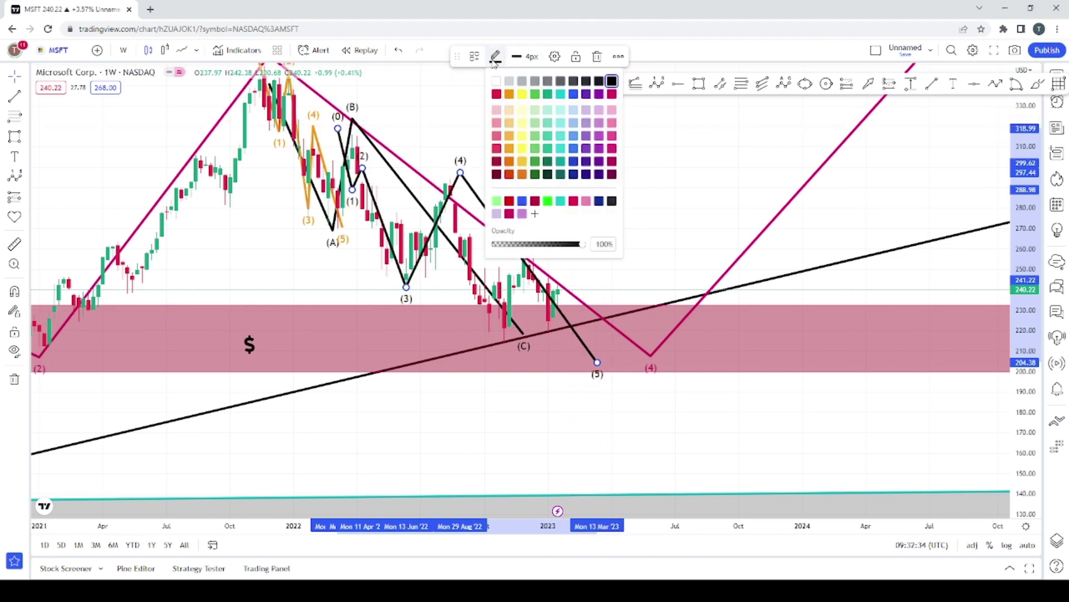
left_click(598, 201)
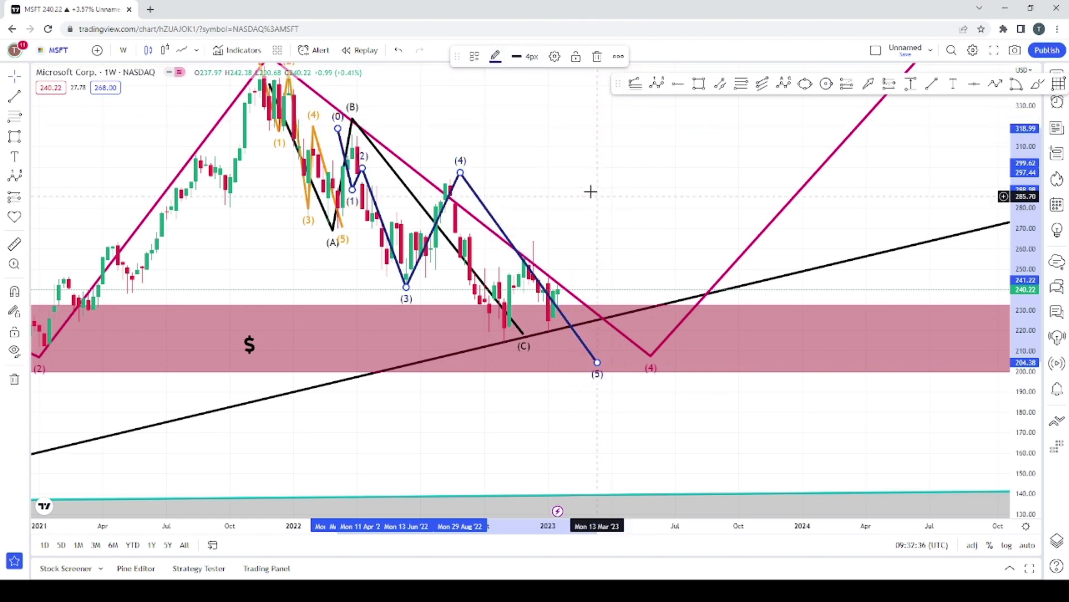
Step: Place a horizontal ray at about 295, starting just before the dark blue wave's point (4)
scroll(557, 154, "down", 3)
scroll(509, 156, "down", 5)
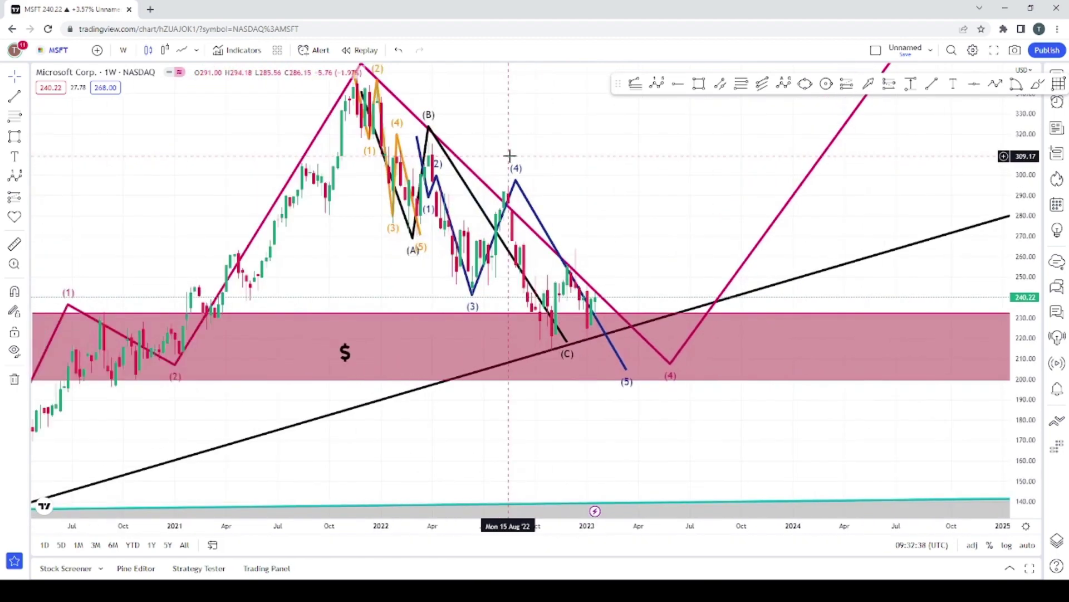
scroll(505, 160, "up", 3)
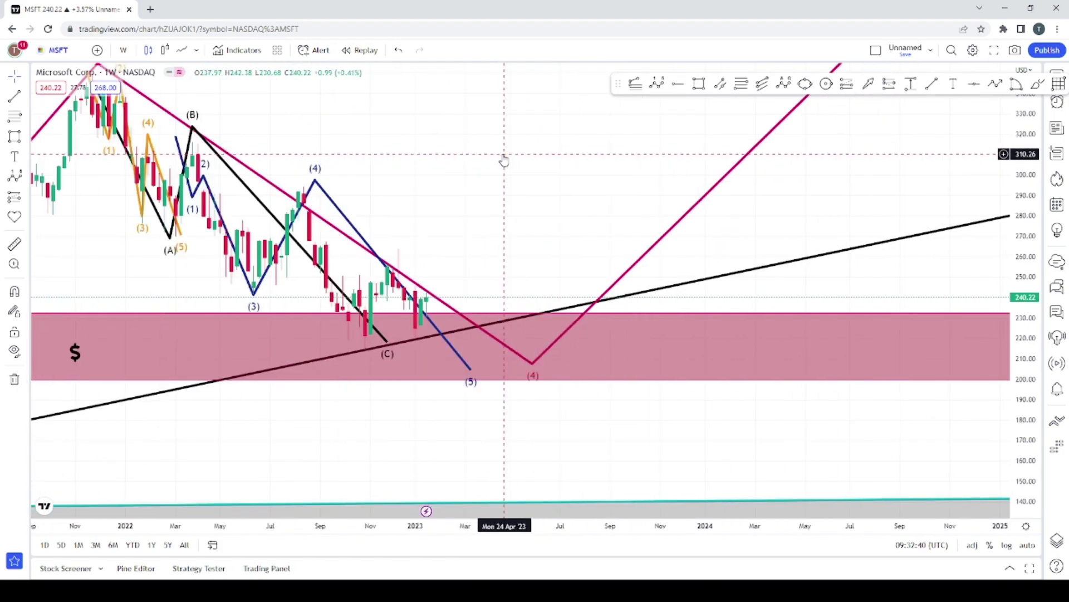
scroll(520, 150, "up", 3)
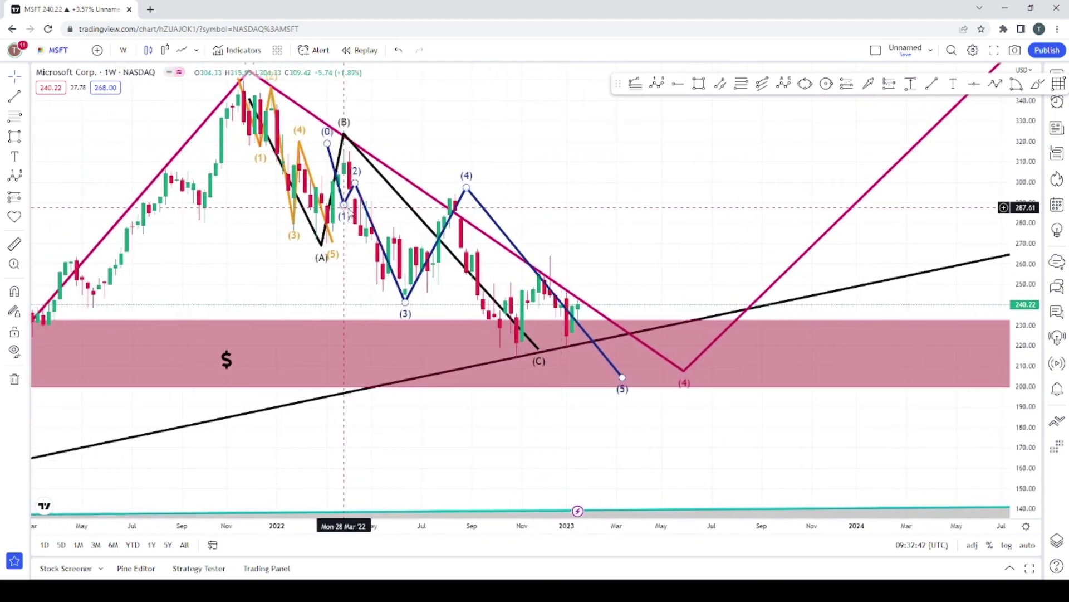
left_click_drag(508, 179, 539, 220)
scroll(589, 220, "down", 2)
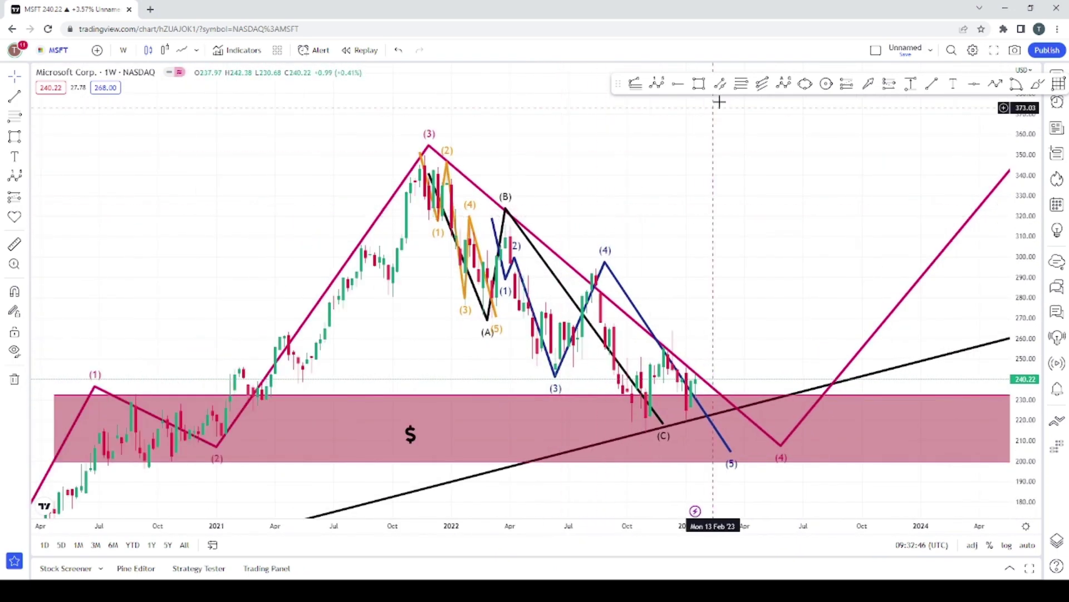
left_click(678, 85)
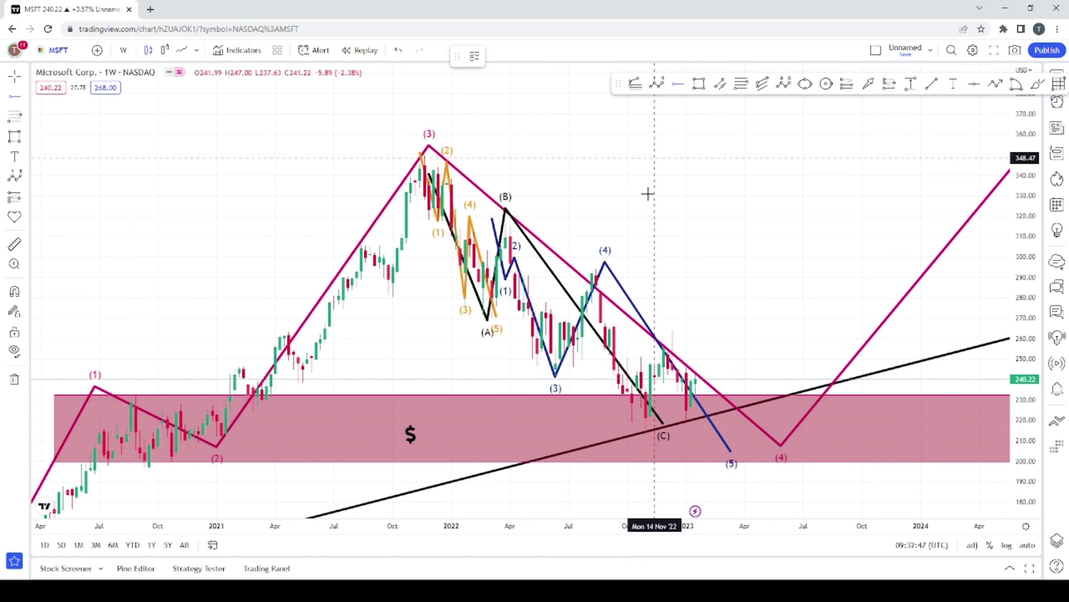
left_click(579, 268)
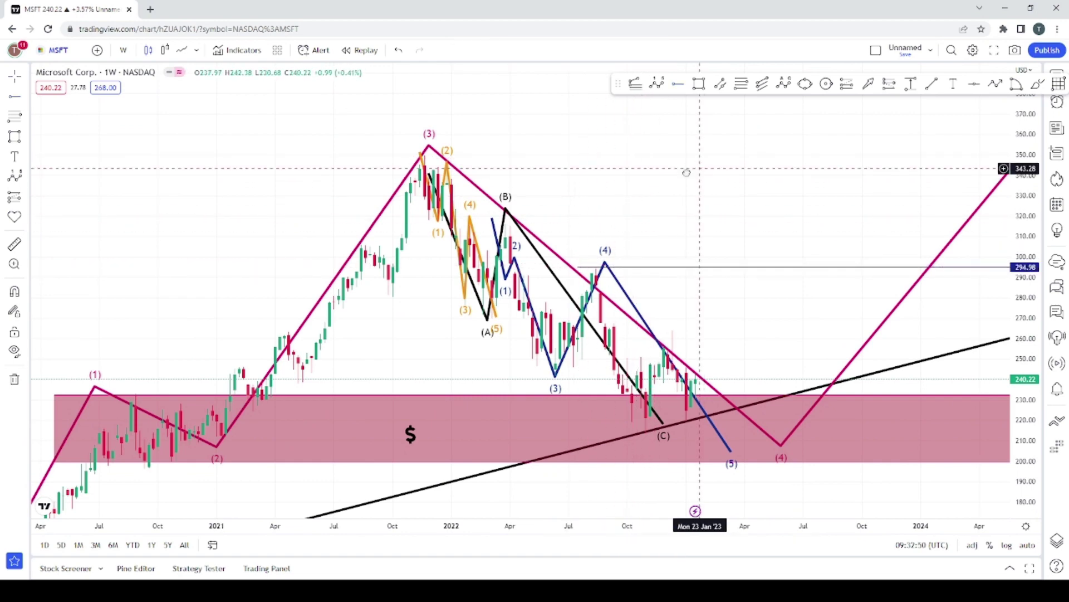
left_click_drag(694, 173, 608, 194)
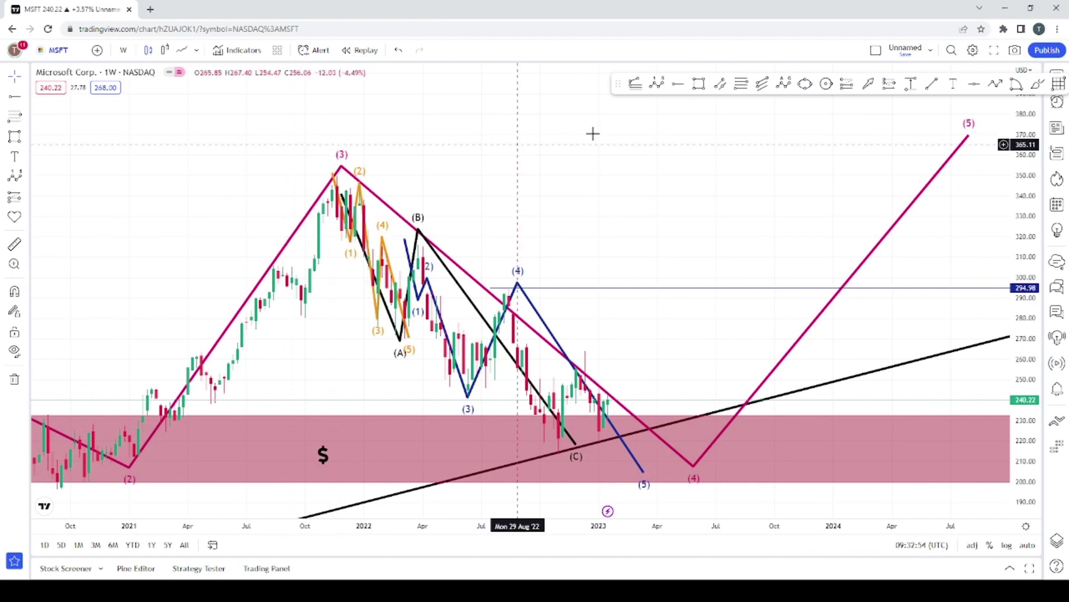
Step: Place a horizontal ray at about 350 beside the magenta wave's point (3) and a dollar-sign icon just above its start
left_click(283, 176)
left_click(358, 186)
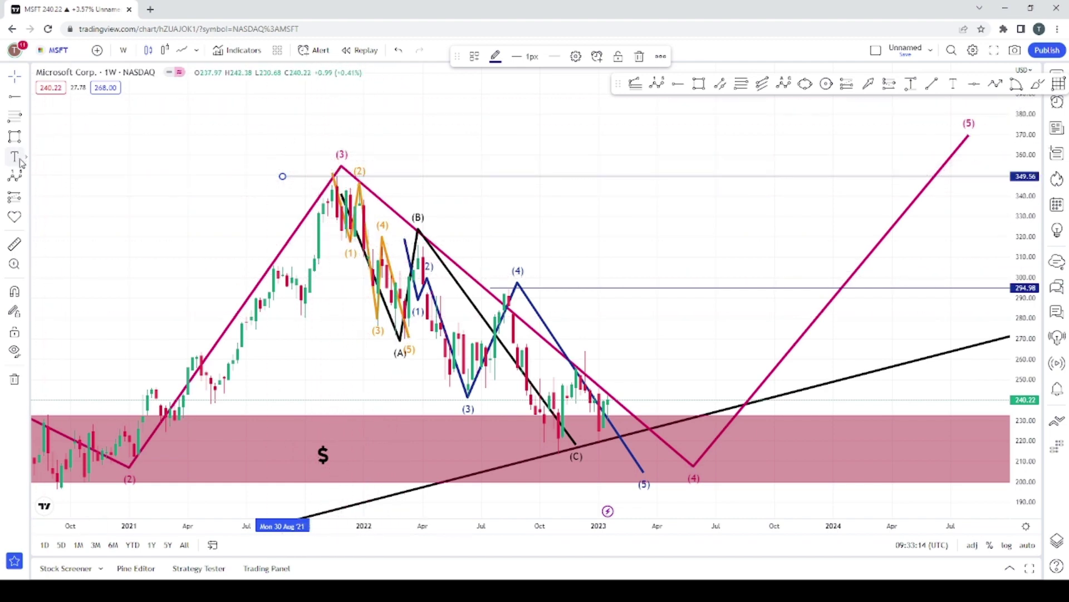
left_click(23, 218)
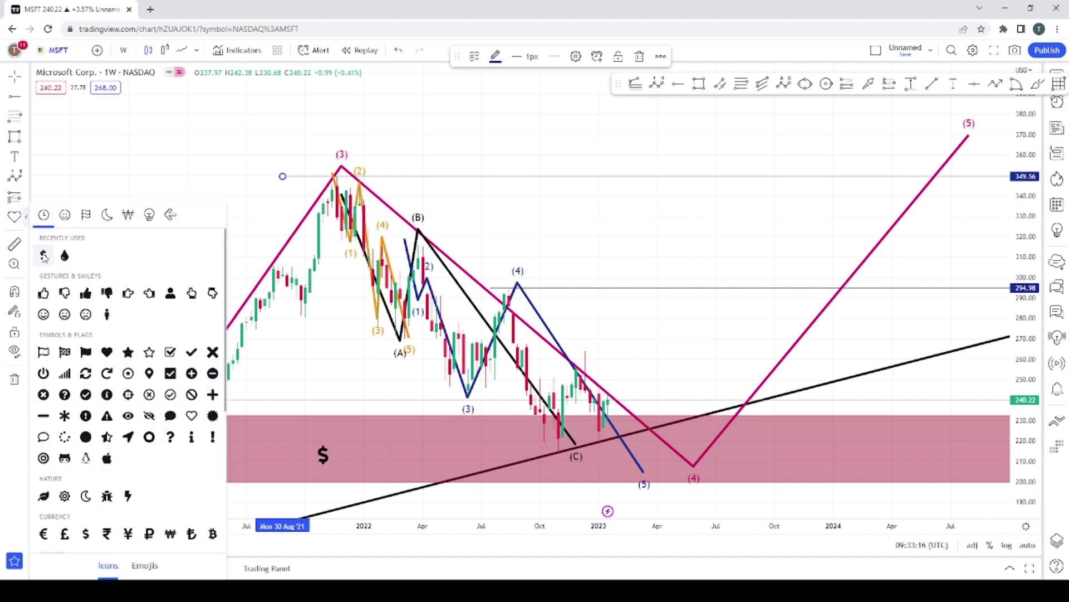
left_click(44, 256)
left_click(300, 163)
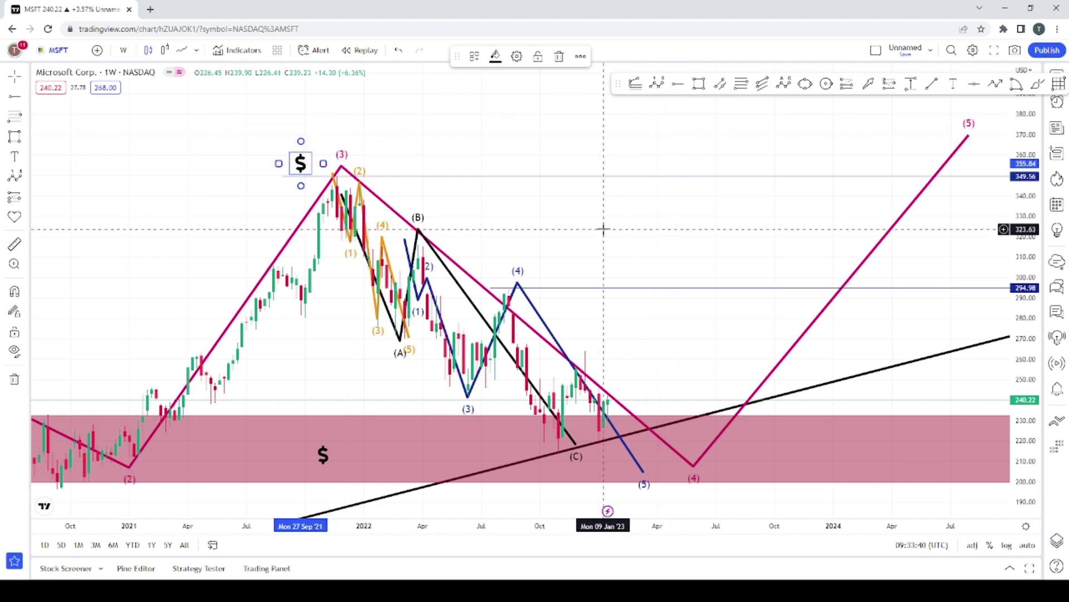
Step: Switch the chart to the daily interval and move the black wave's point (C) to about 206 on 19 Jan 2023
left_click_drag(604, 229, 453, 231)
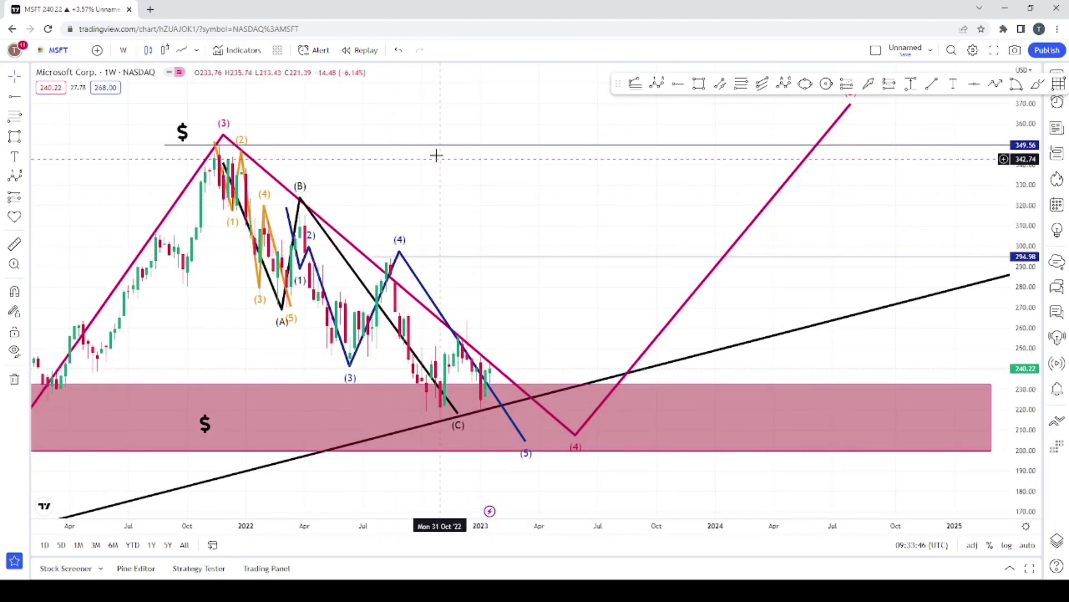
left_click_drag(422, 147, 424, 137)
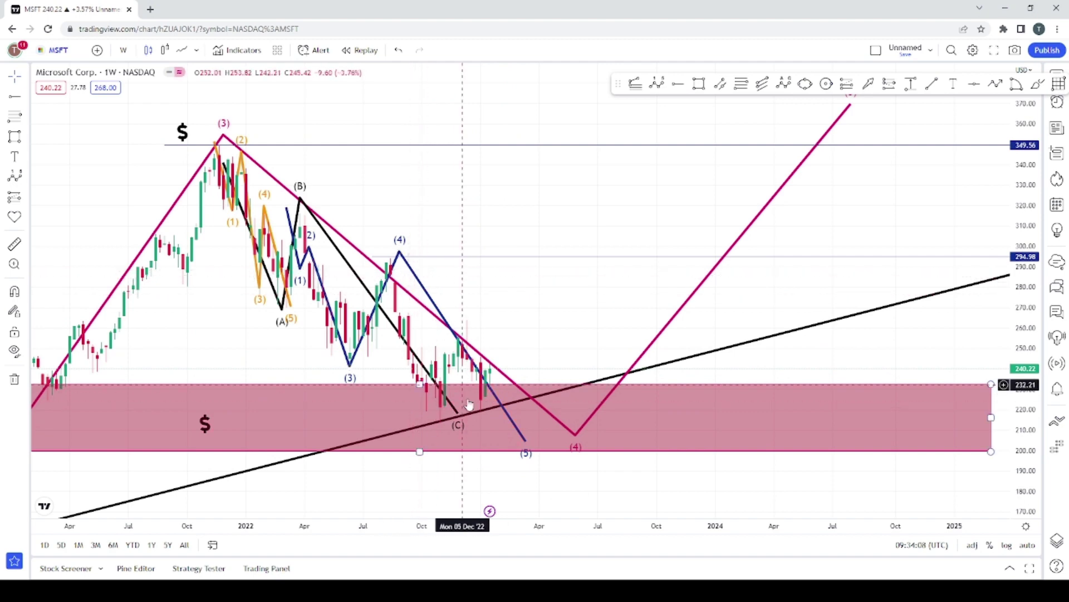
left_click(124, 50)
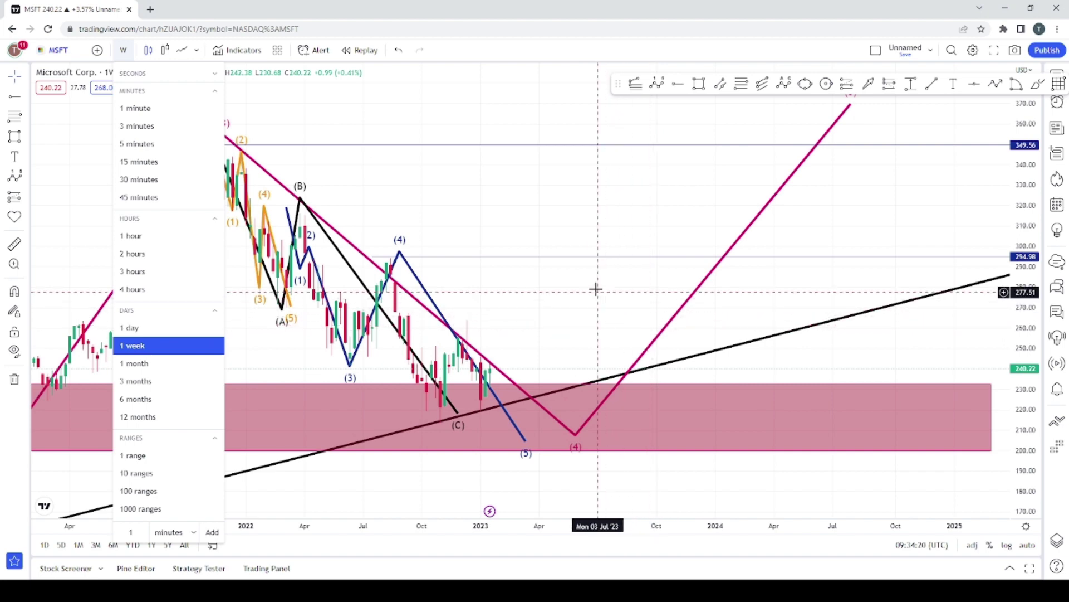
left_click(154, 329)
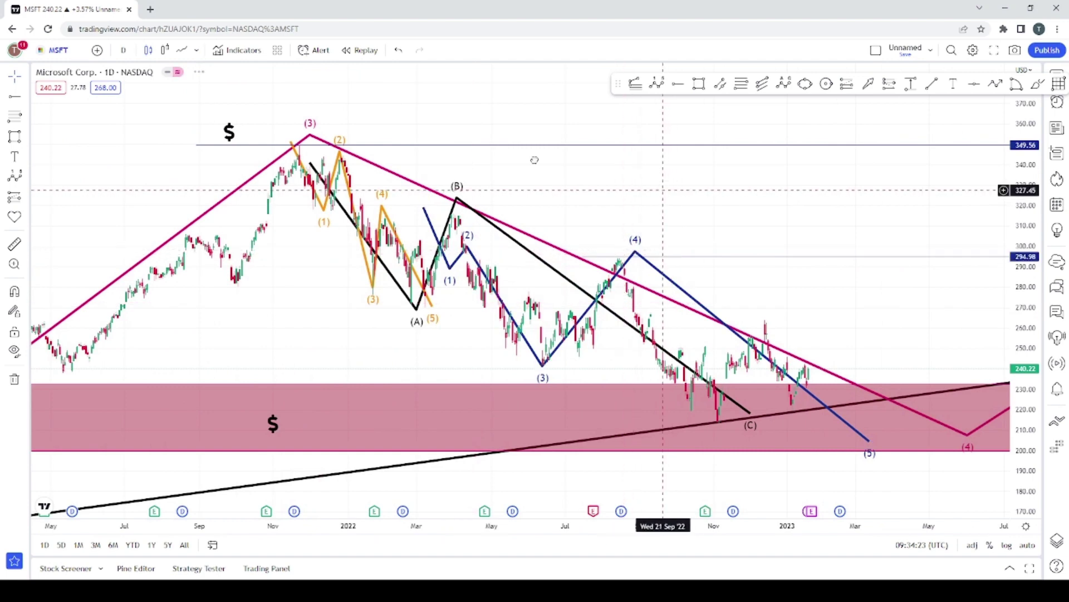
left_click_drag(590, 159, 395, 134)
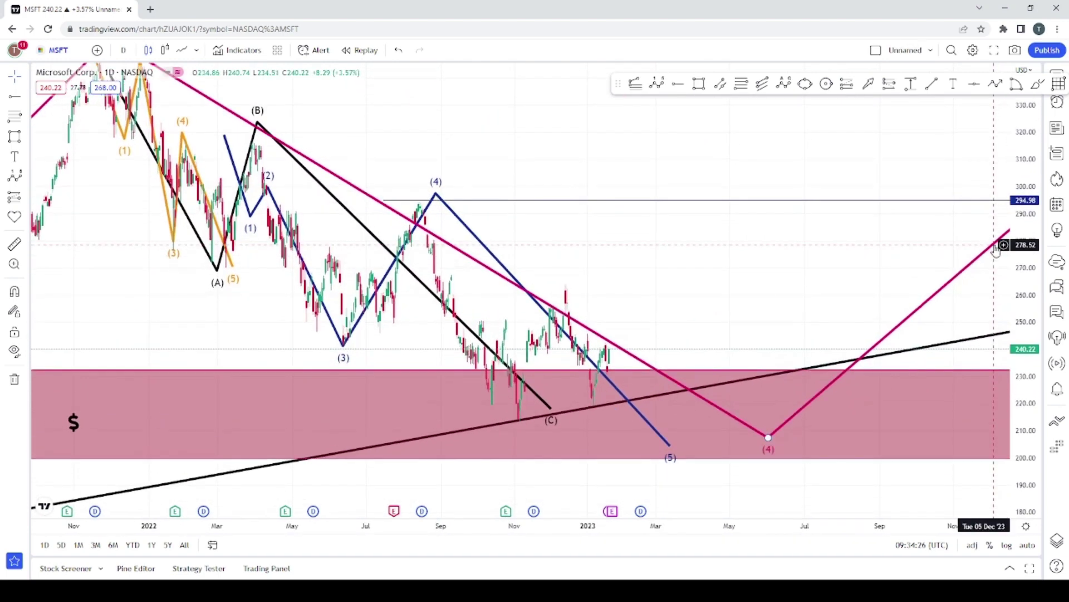
left_click_drag(550, 415, 606, 444)
scroll(559, 250, "up", 2)
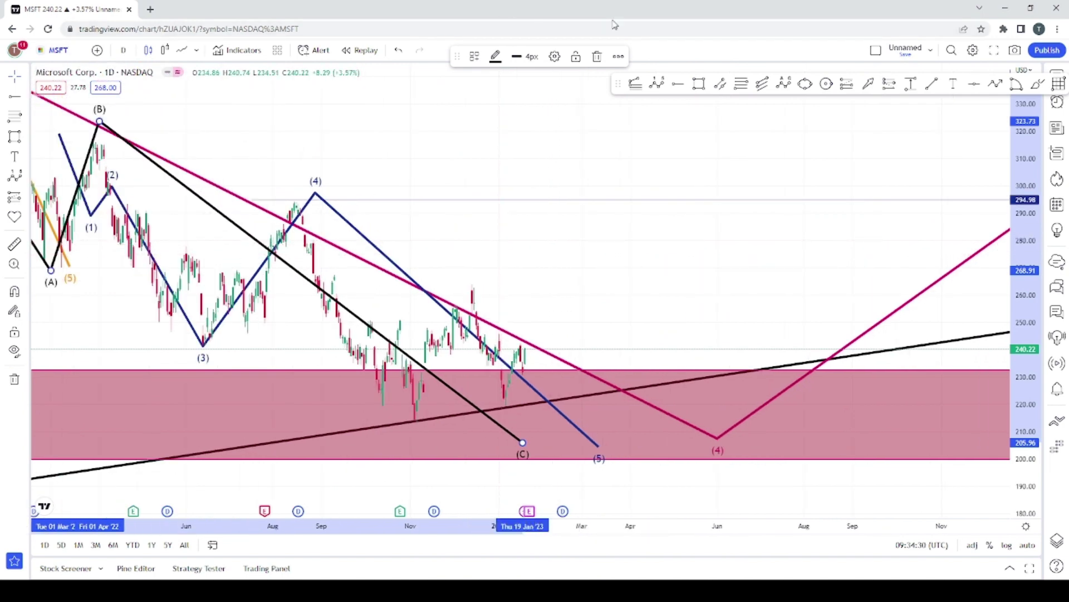
Step: Draw an impulse wave down from the 295 ray, with points (0) to (5) at about 294, 272, 282, 217, 255 and 201
left_click(288, 199)
left_click(657, 84)
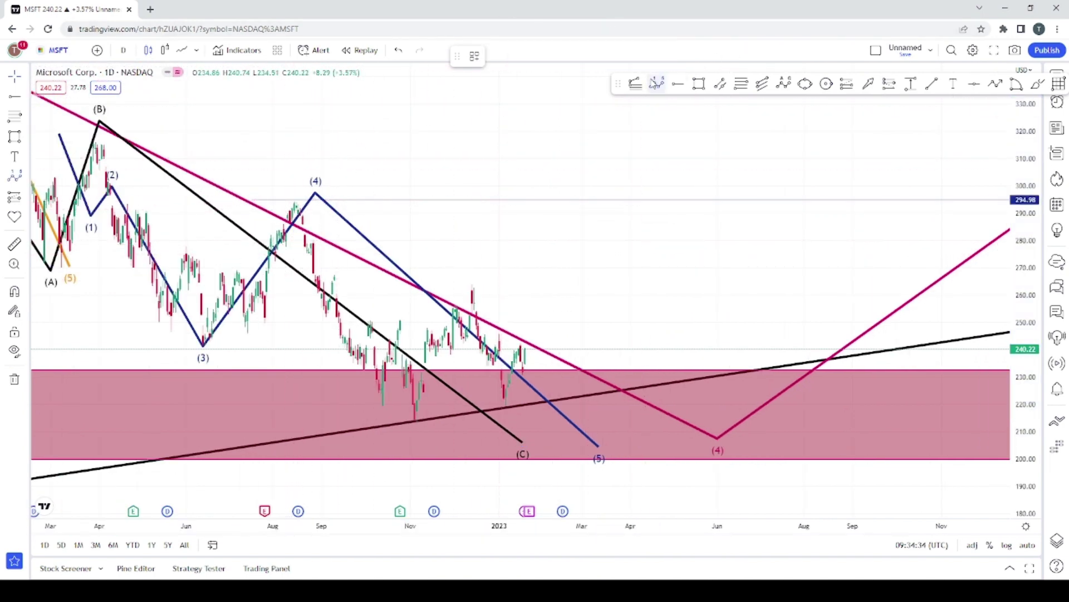
left_click(292, 201)
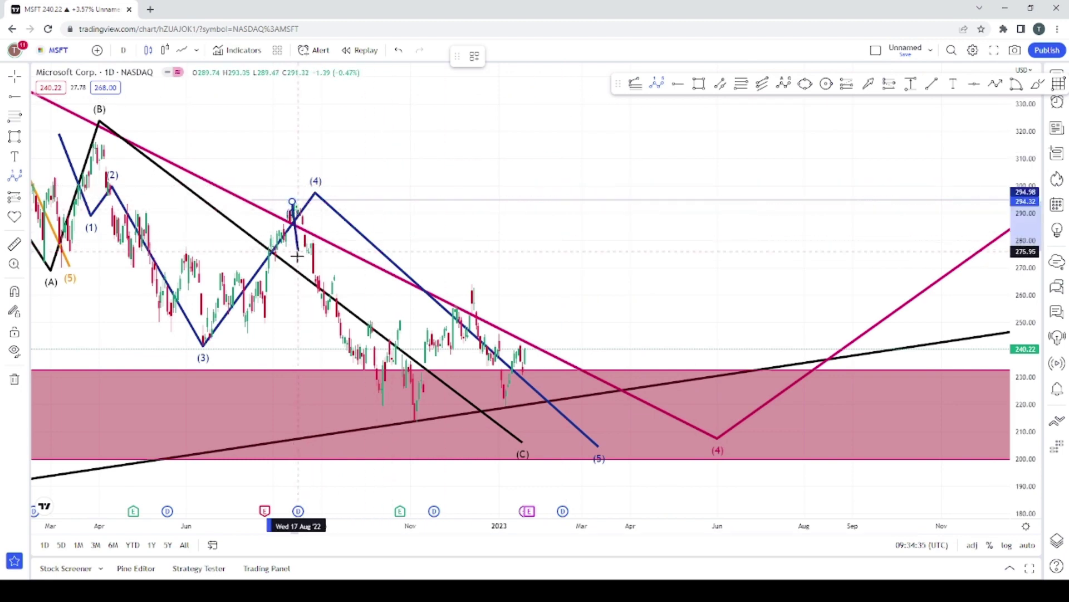
left_click(306, 258)
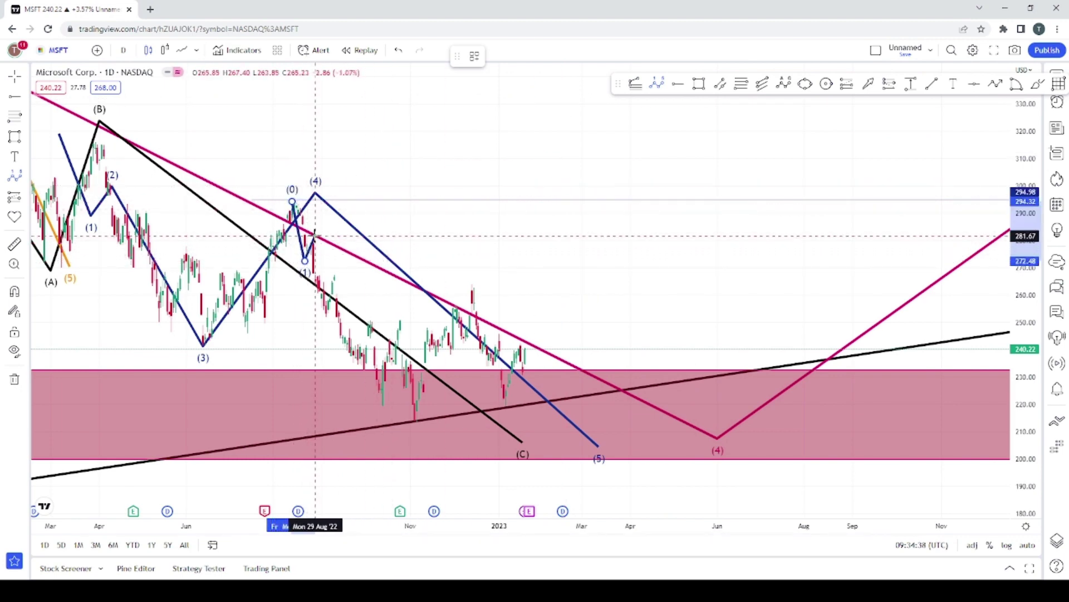
left_click(316, 237)
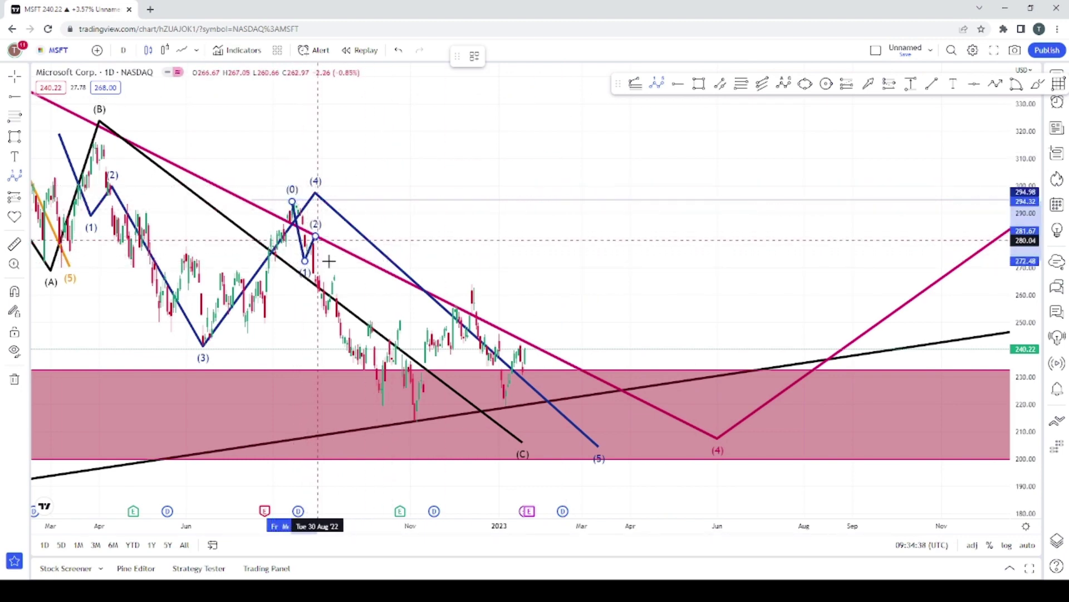
left_click(379, 411)
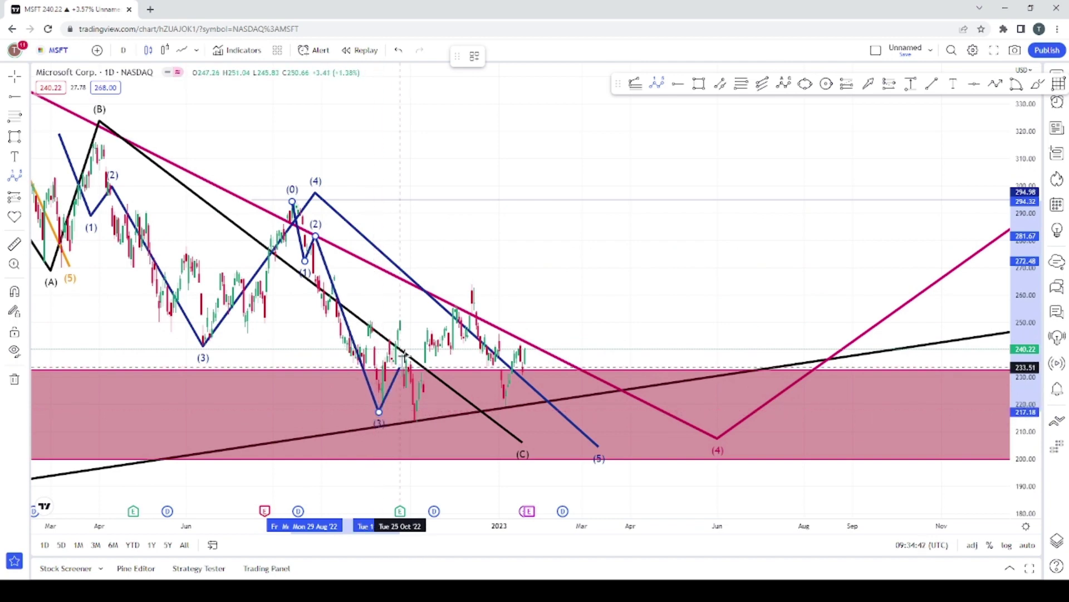
left_click(392, 308)
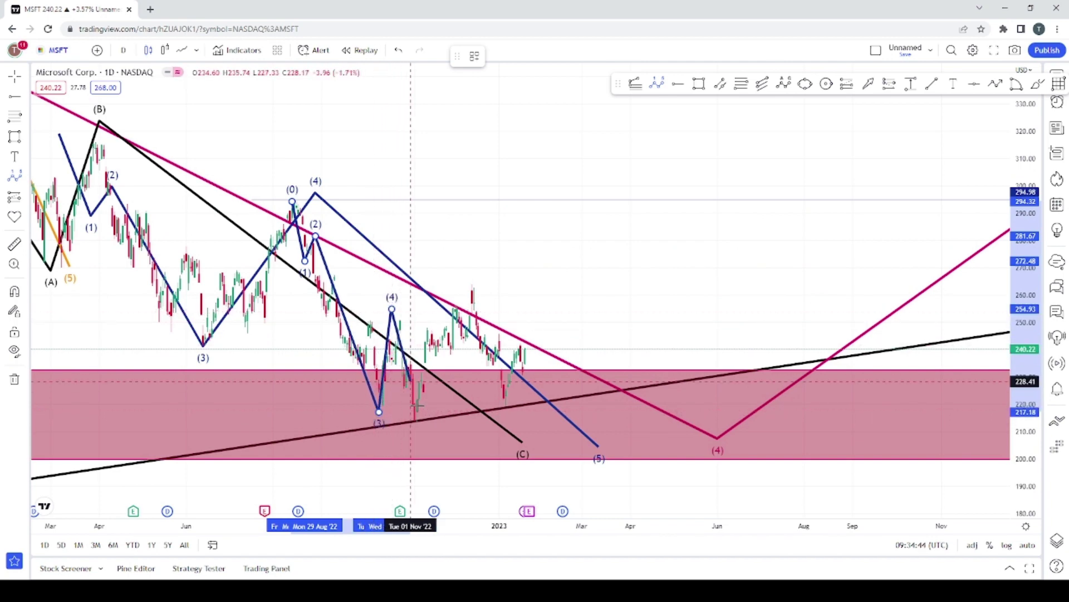
left_click(453, 455)
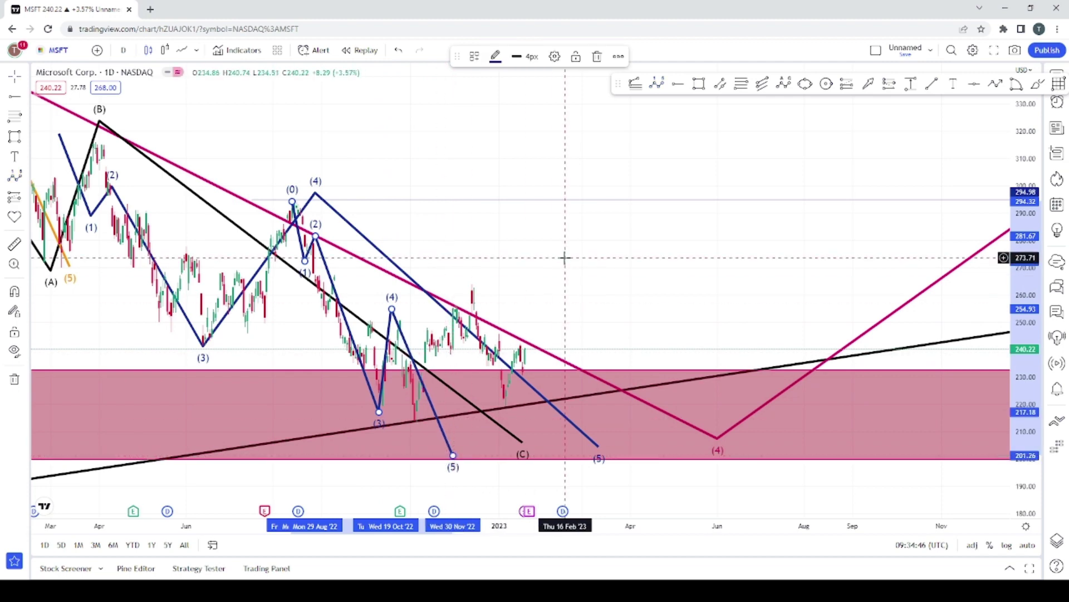
Step: Move the magenta wave's point (4) to about 200 on 5 Dec 2022, beside the newest impulse wave's point (5)
scroll(688, 294, "left", 3)
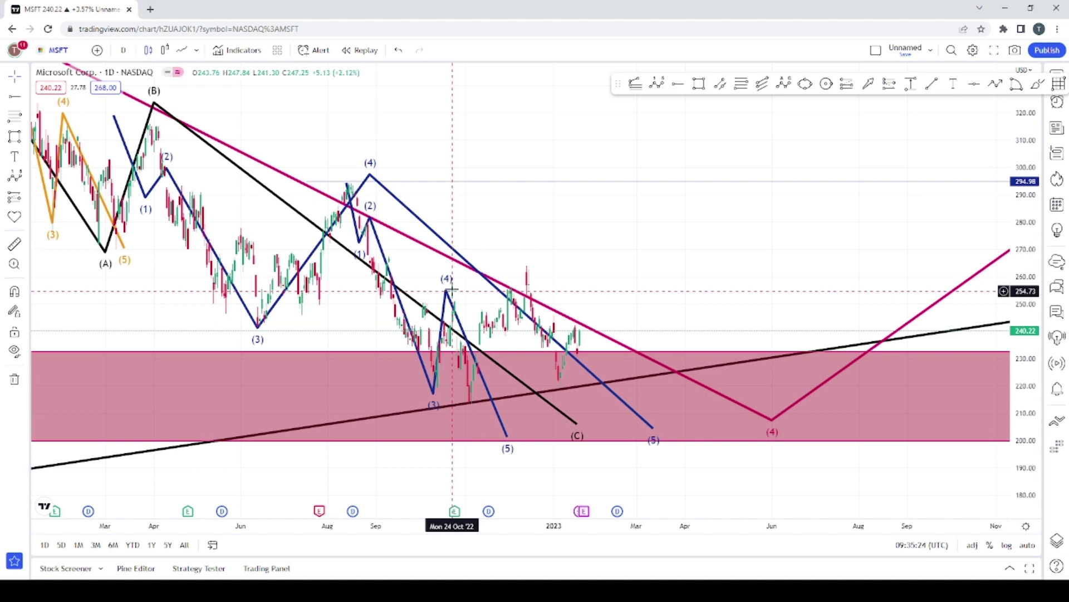
left_click(446, 279)
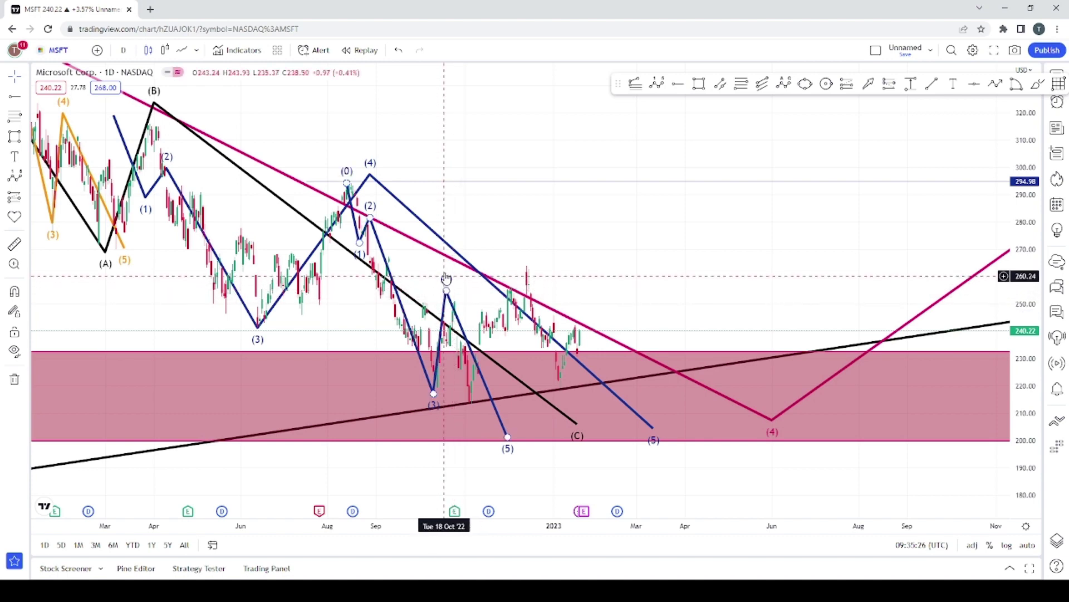
left_click(534, 278)
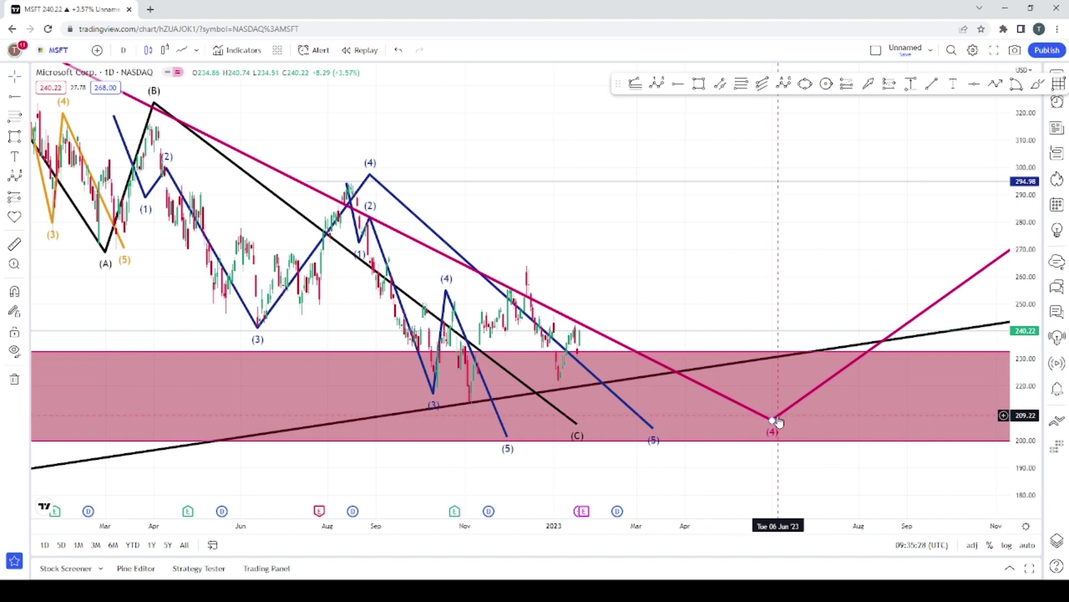
mouse_move(779, 421)
left_mouse_down()
mouse_move(530, 429)
mouse_move(513, 440)
left_mouse_up()
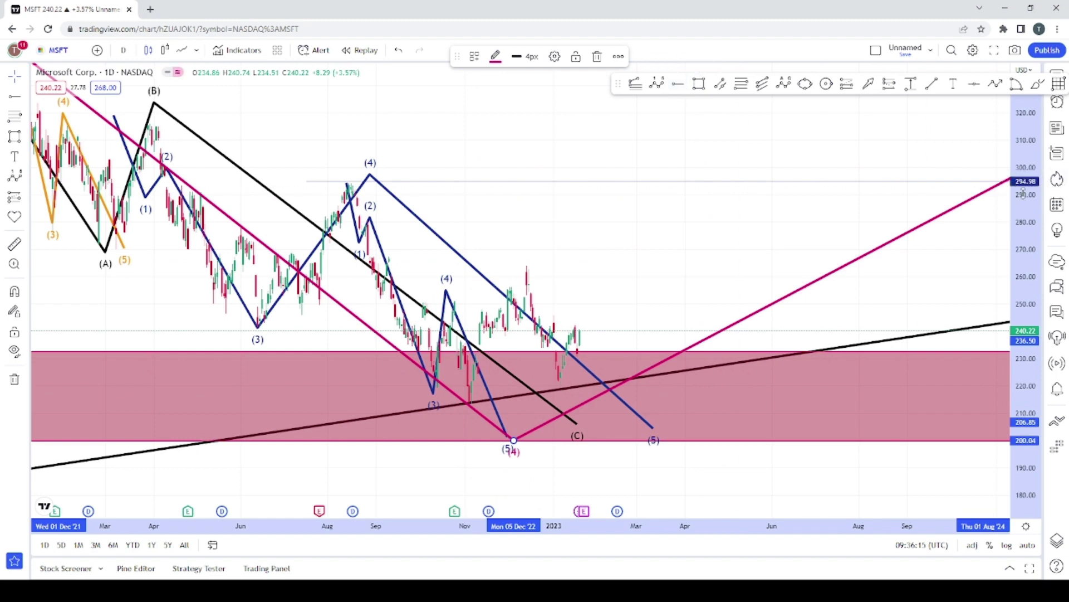
Step: Place a horizontal ray at about 264 along the December 2022 high, starting at 22 Nov 2022
left_click(679, 85)
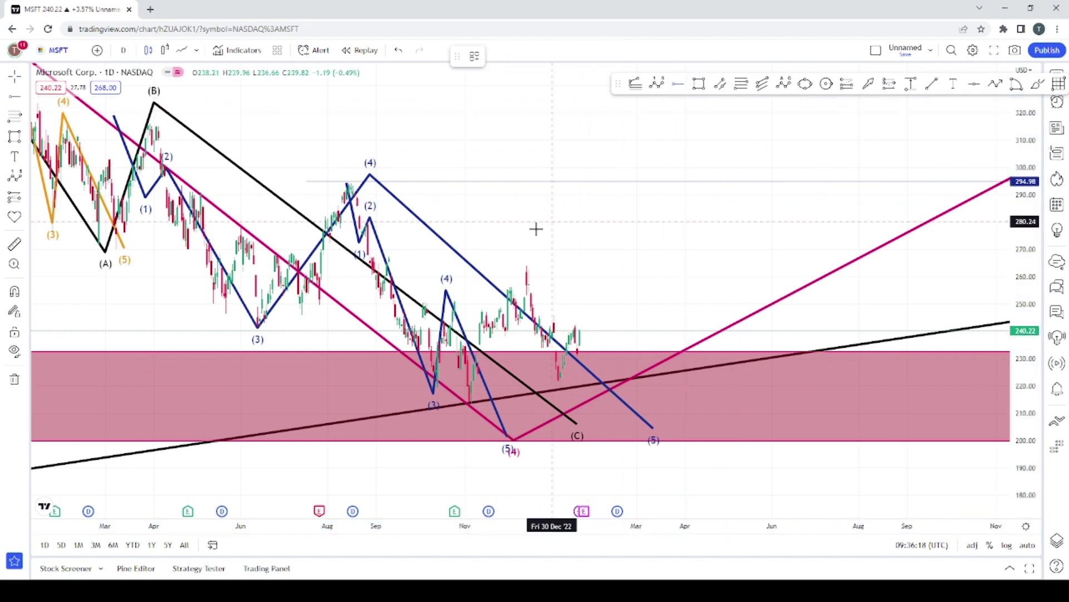
left_click(497, 265)
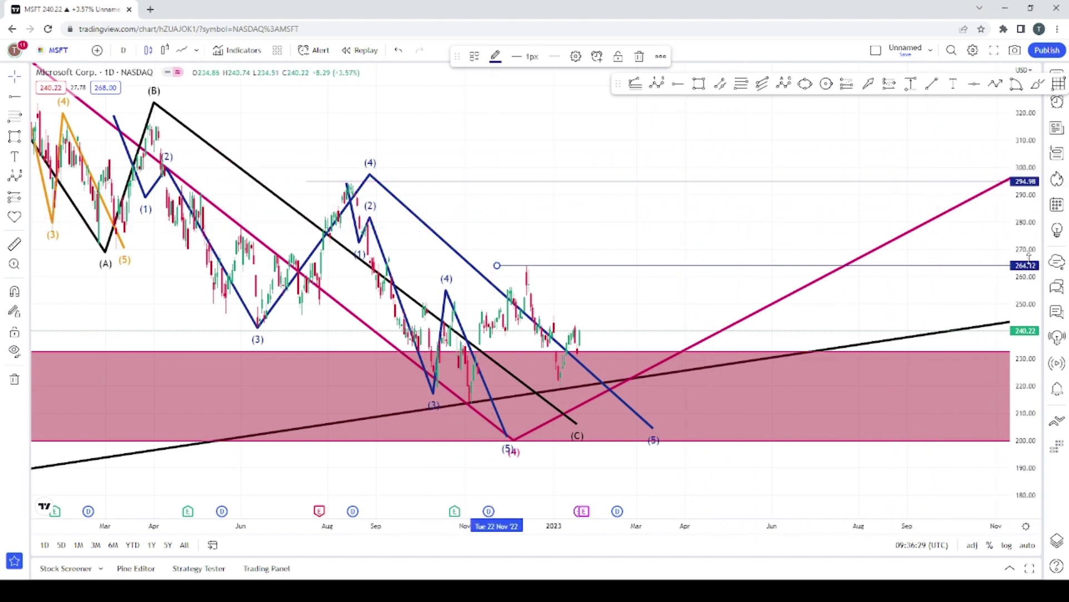
left_click_drag(626, 202, 578, 155)
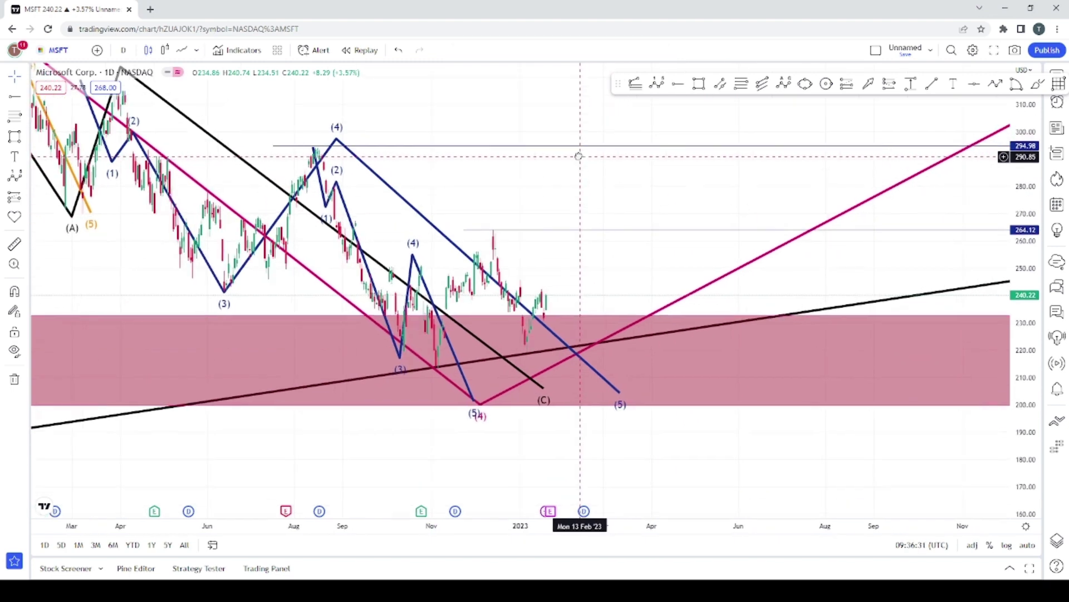
left_click(419, 265)
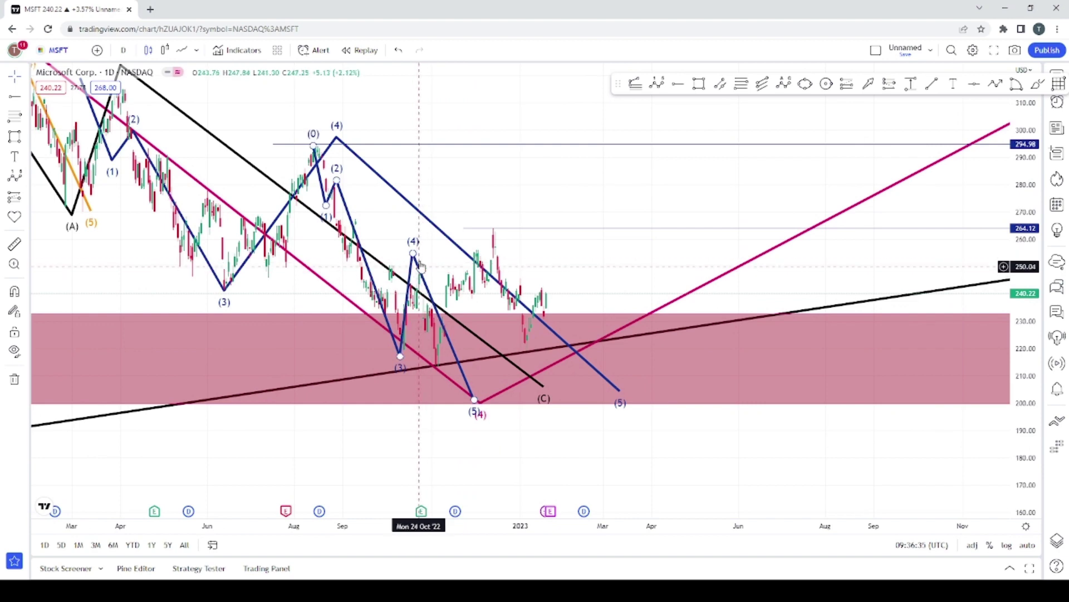
left_click(422, 262)
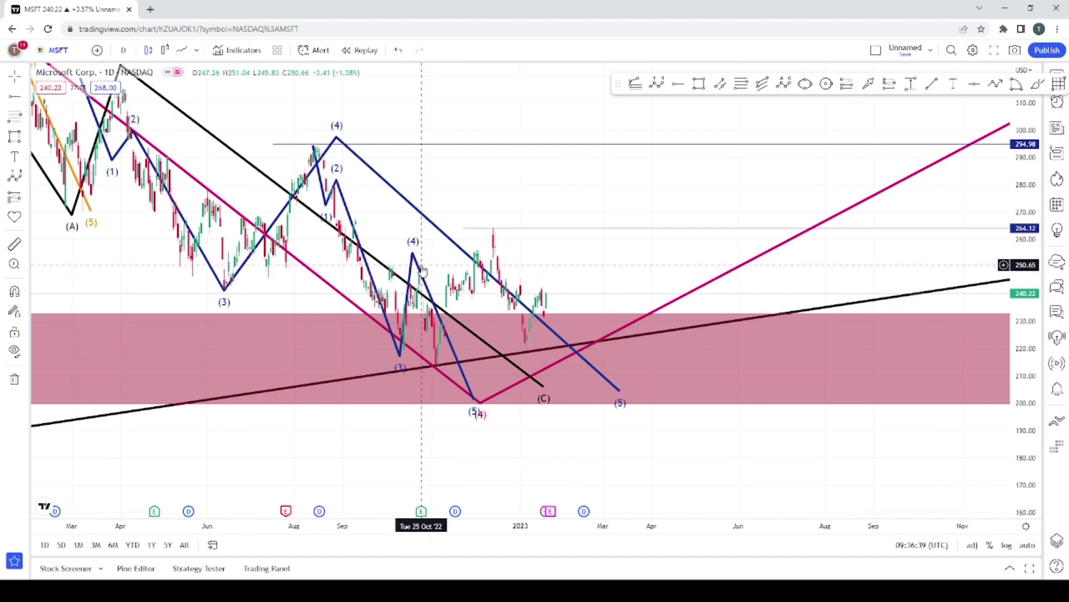
left_click(418, 258)
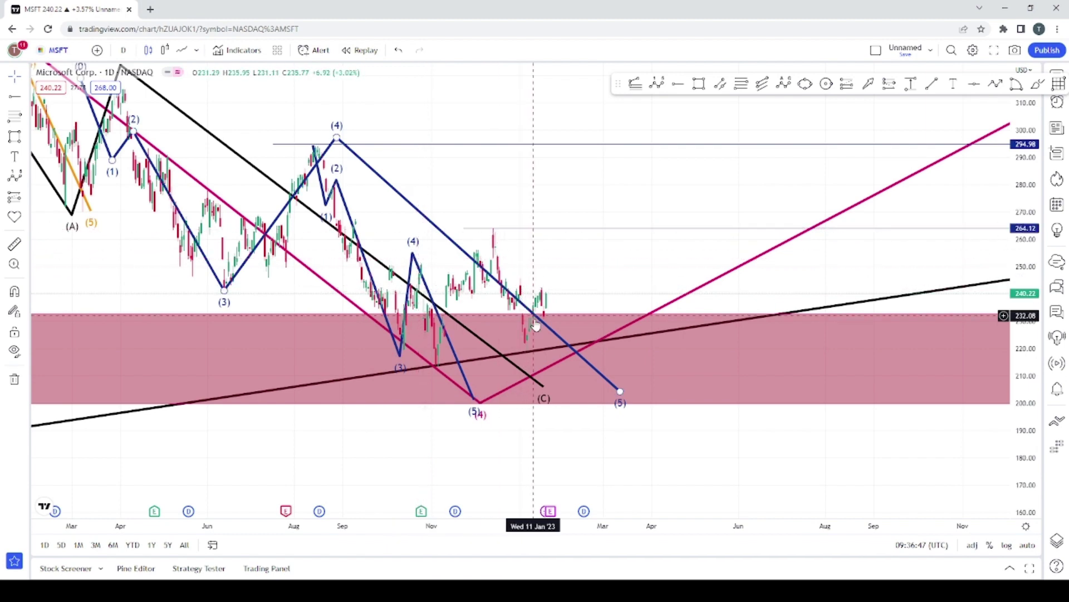
scroll(500, 281, "up", 3)
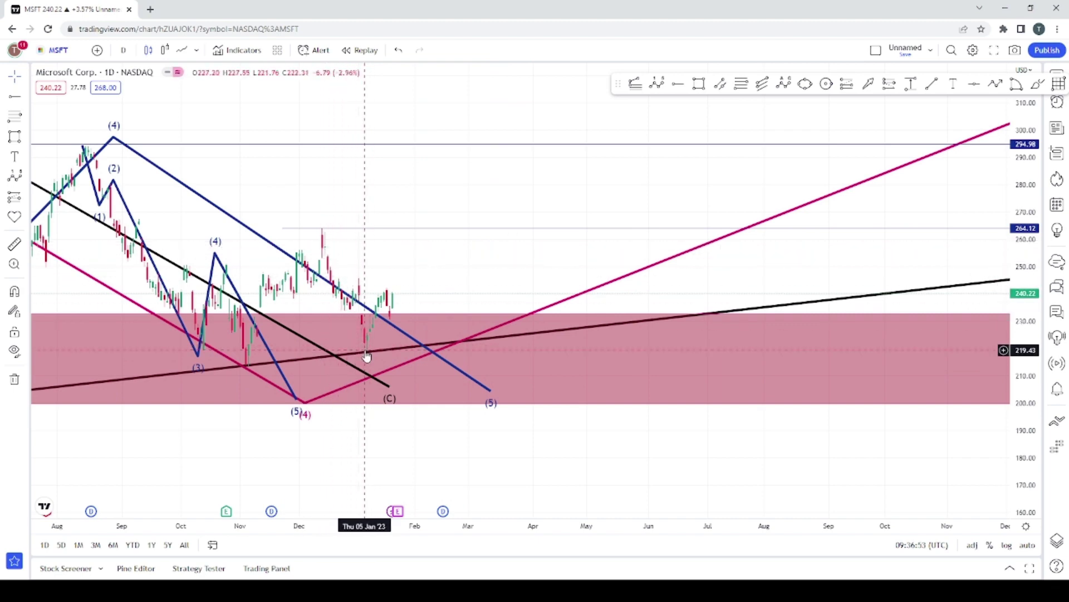
left_click_drag(401, 270, 549, 249)
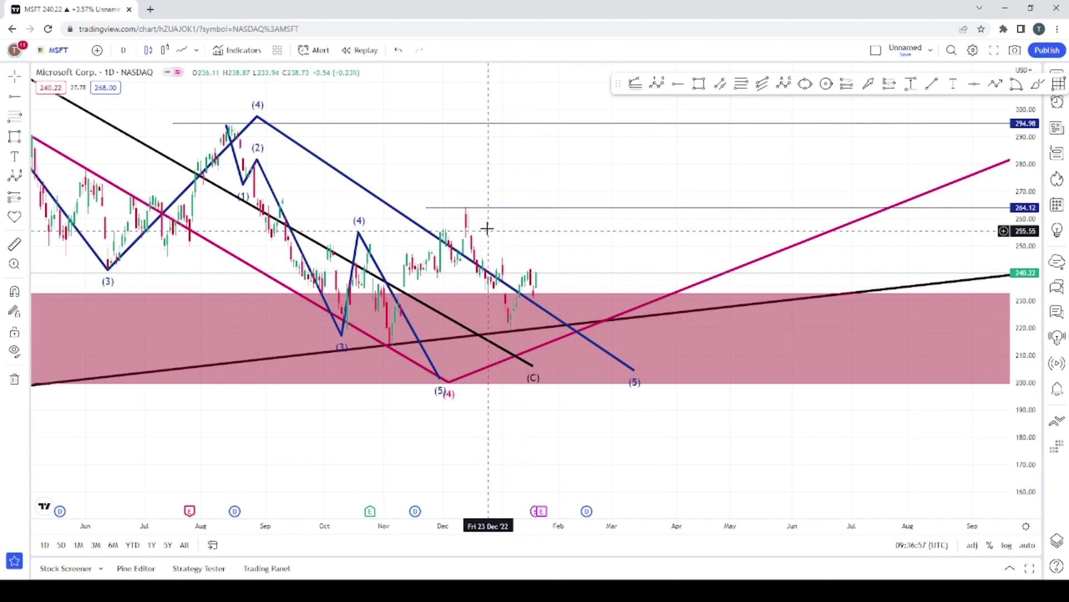
Step: Switch the chart to the 4-hour interval
left_click(126, 51)
left_click(141, 289)
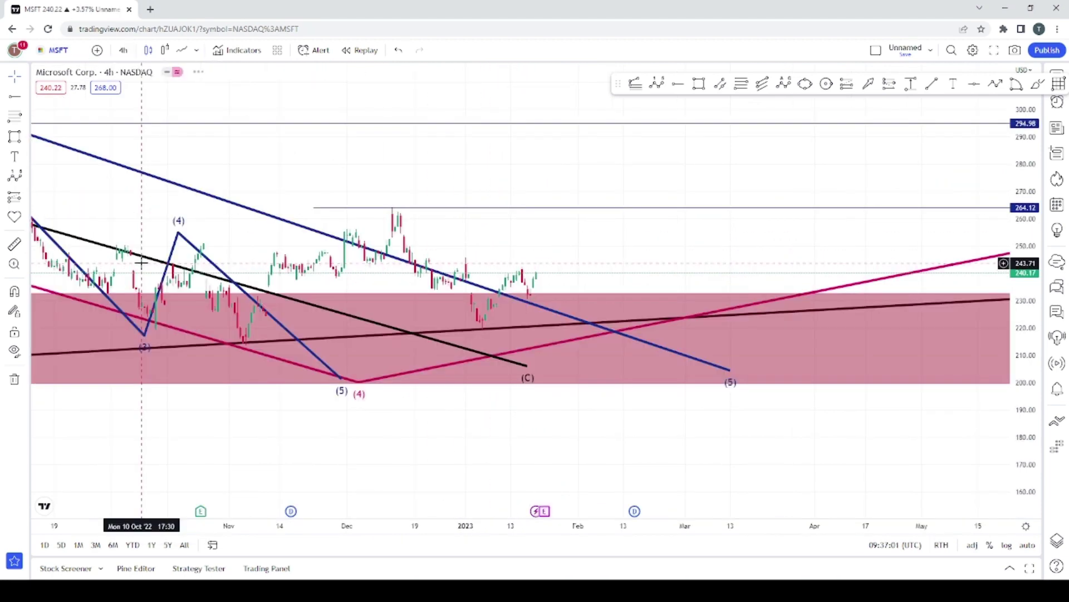
mouse_move(1015, 321)
left_mouse_down()
mouse_move(991, 245)
mouse_move(1001, 182)
left_mouse_up()
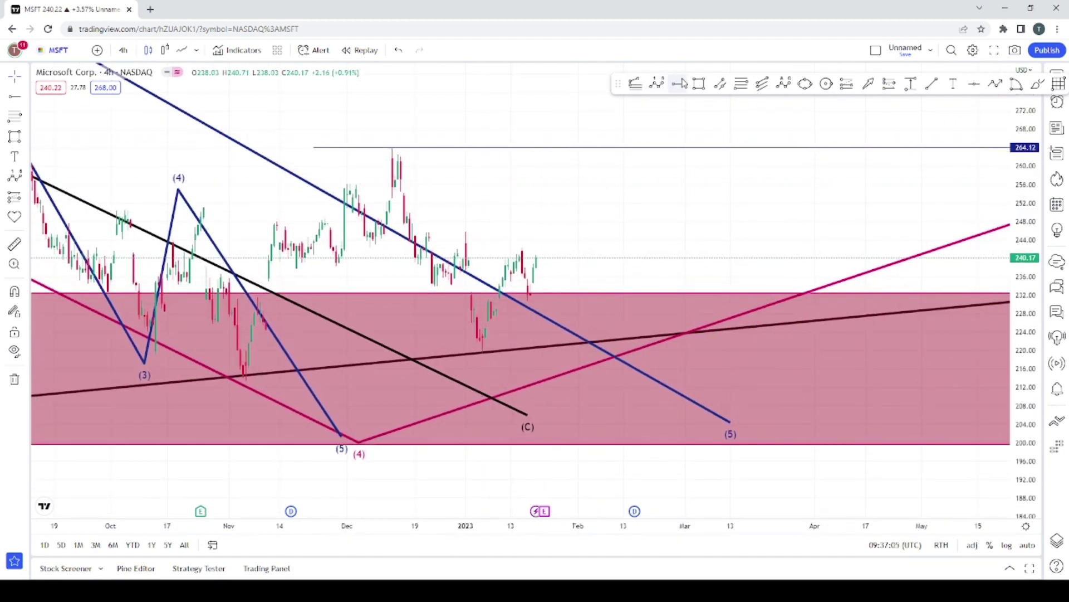
Step: Draw a corrective wave from the 264 ray, points (0) to (C) at about 263, 232, 246 and 219, and a horizontal ray at about 246
left_click(786, 84)
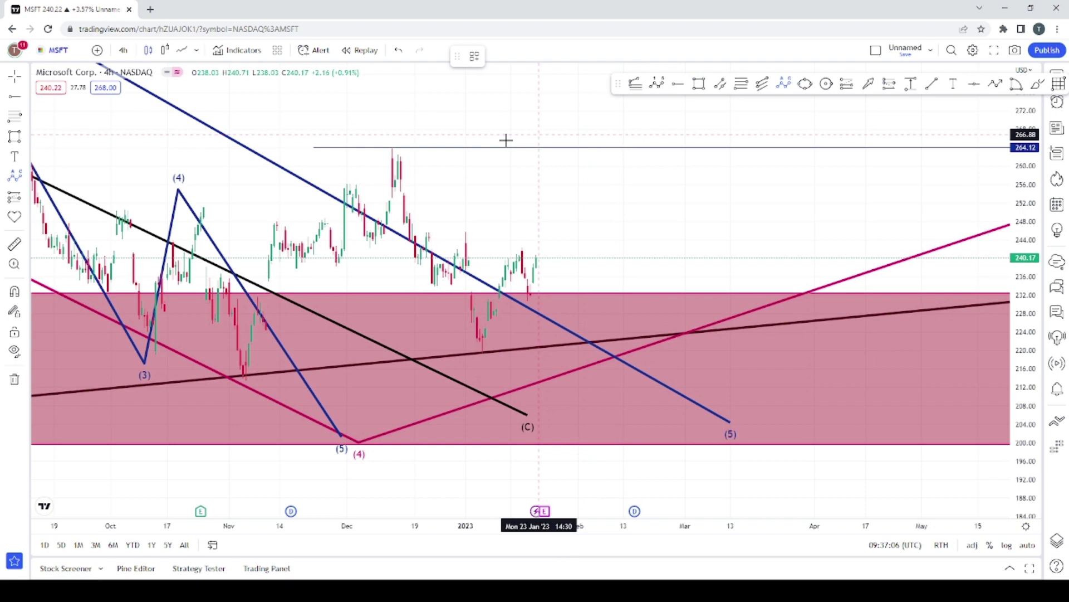
left_click(389, 150)
left_click(426, 295)
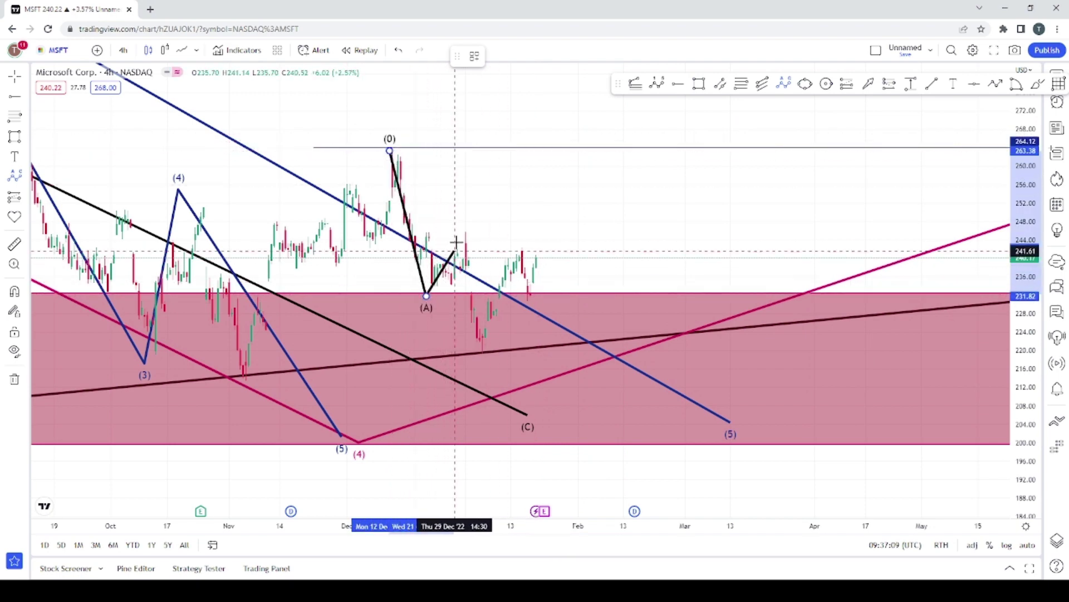
left_click(460, 230)
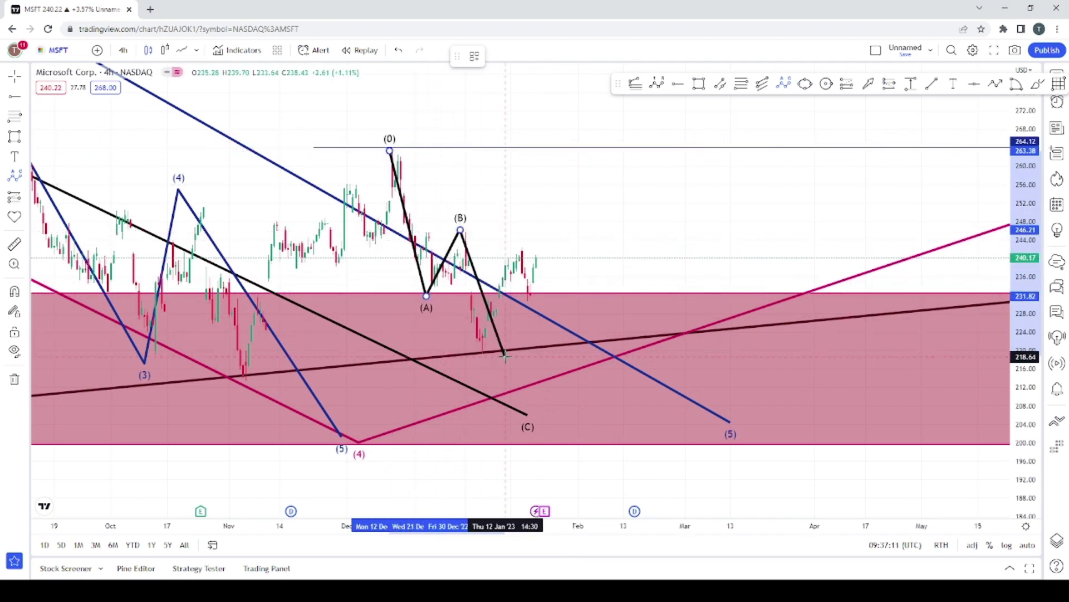
left_click(504, 355)
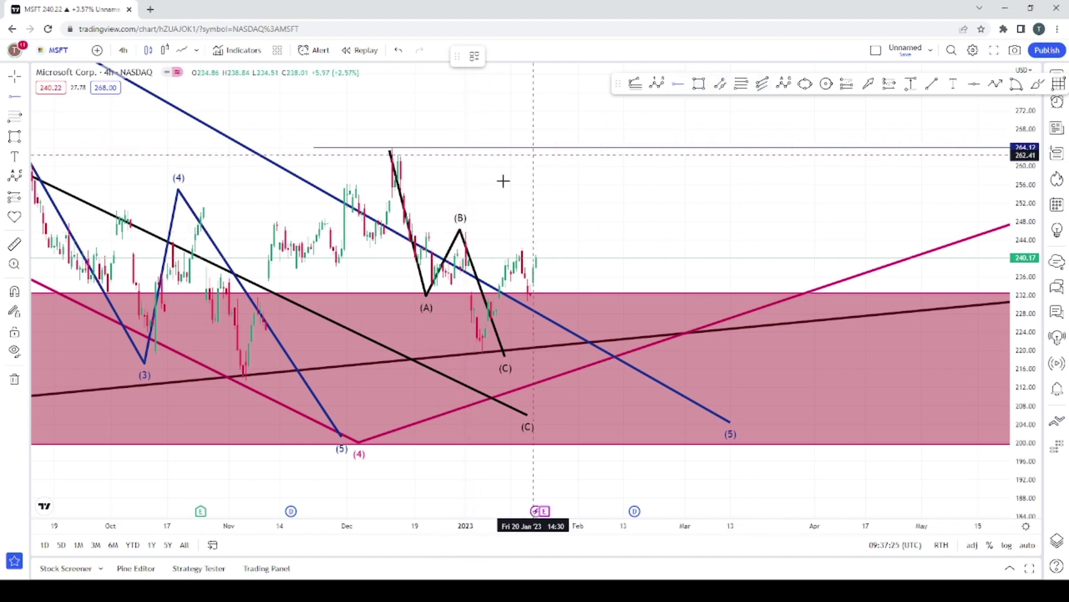
left_click(437, 231)
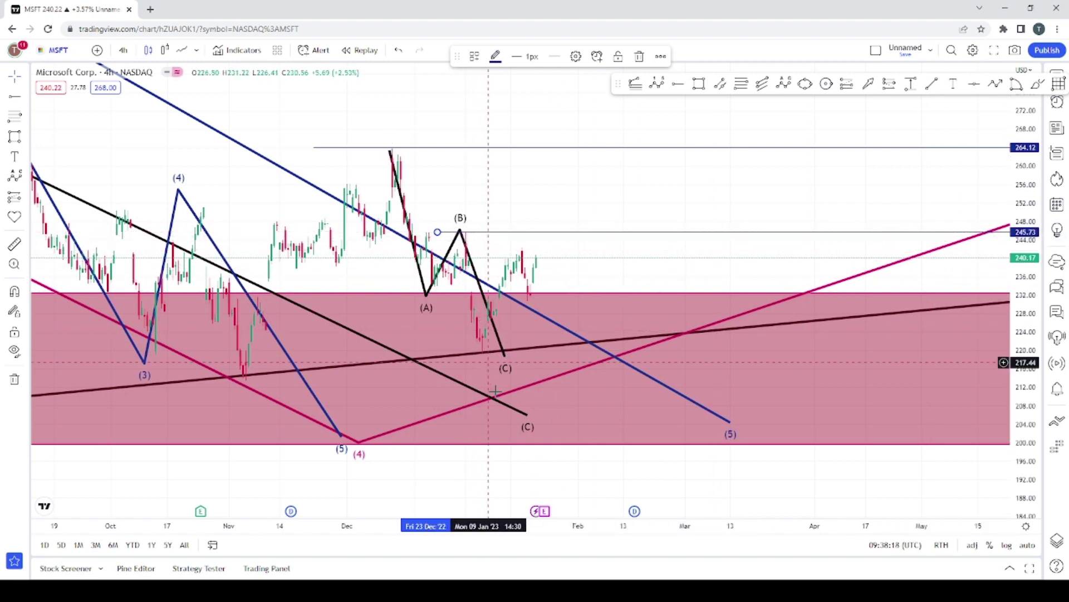
Step: Switch the chart to the 2-hour interval
left_click(488, 318)
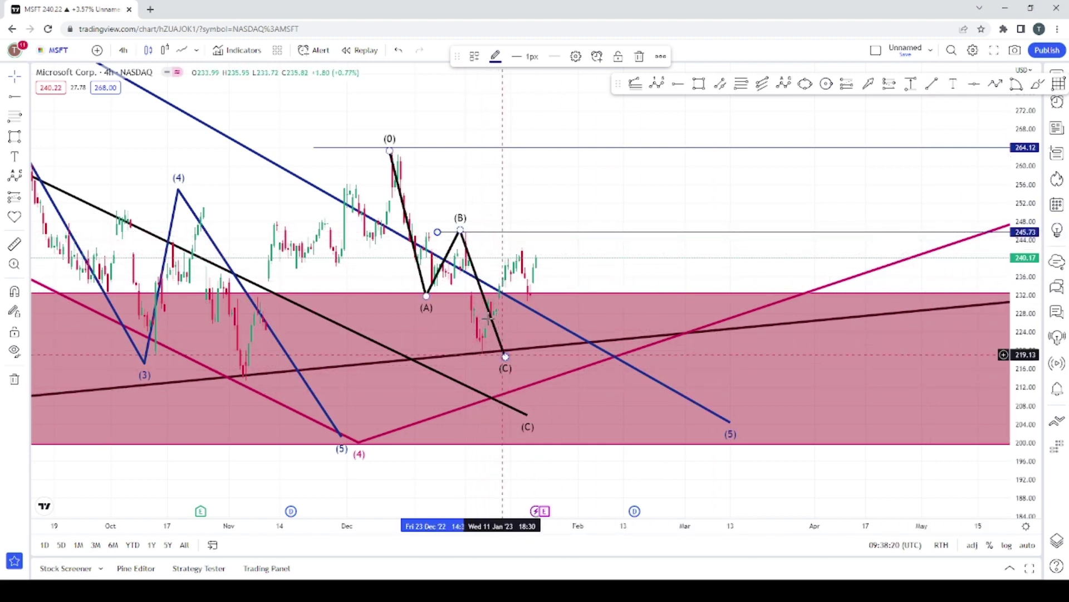
left_click(123, 51)
left_click(155, 254)
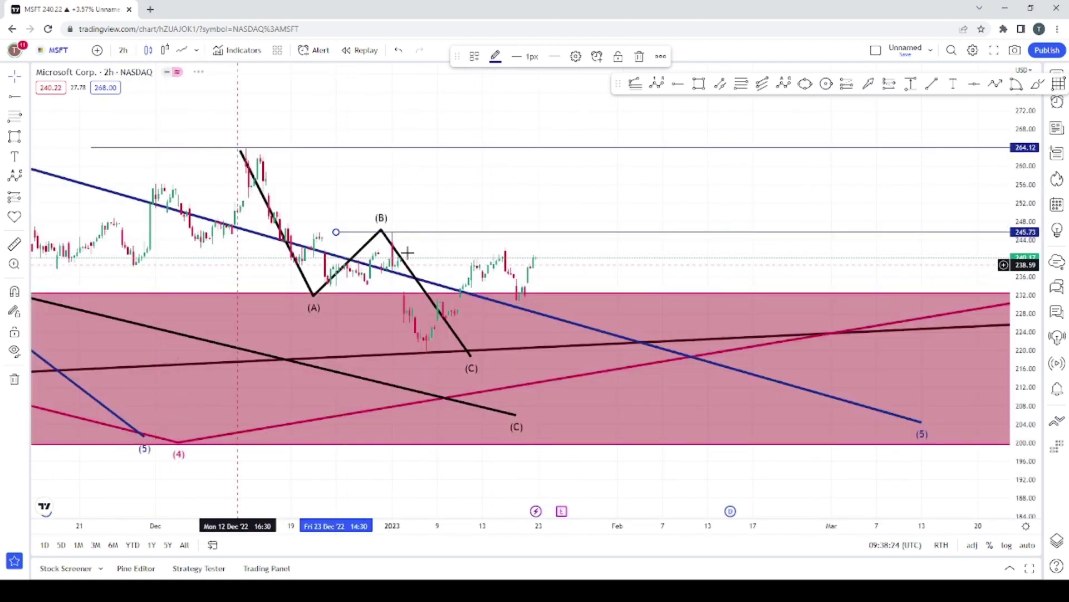
Step: Draw an impulse wave down from point (B), with points (0) to (5) at about 245, 236, 241, 226, 234 and 219
left_click(652, 87)
left_click(381, 234)
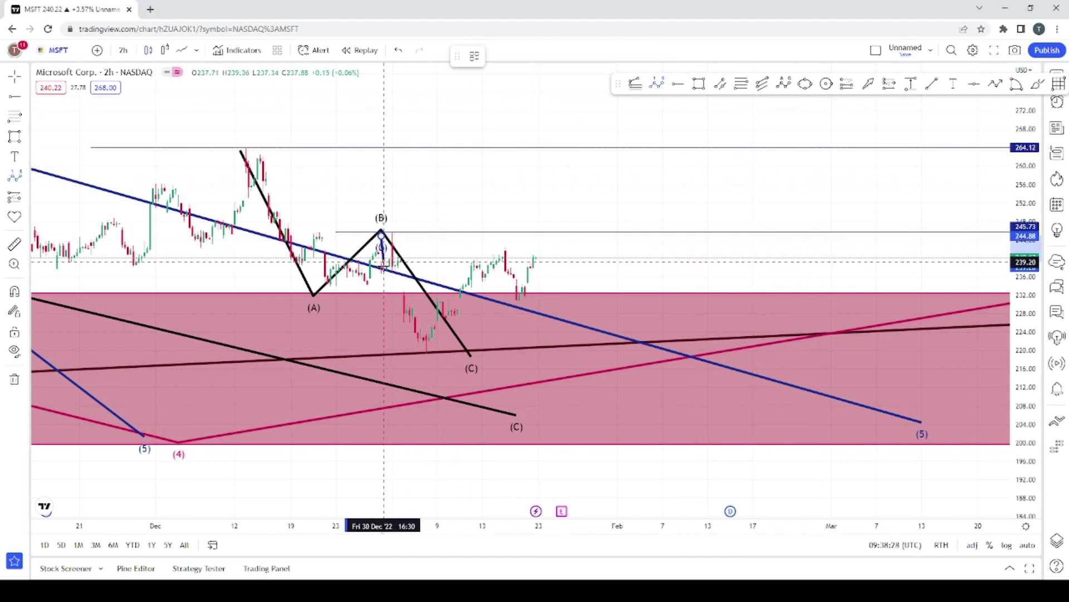
left_click(387, 274)
left_click(400, 252)
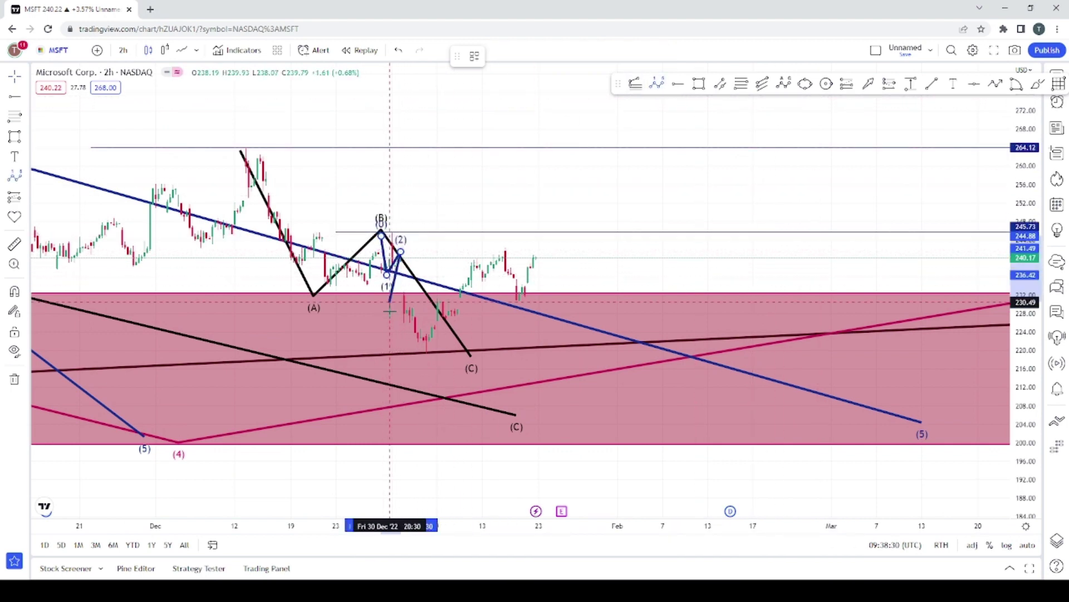
left_click(400, 325)
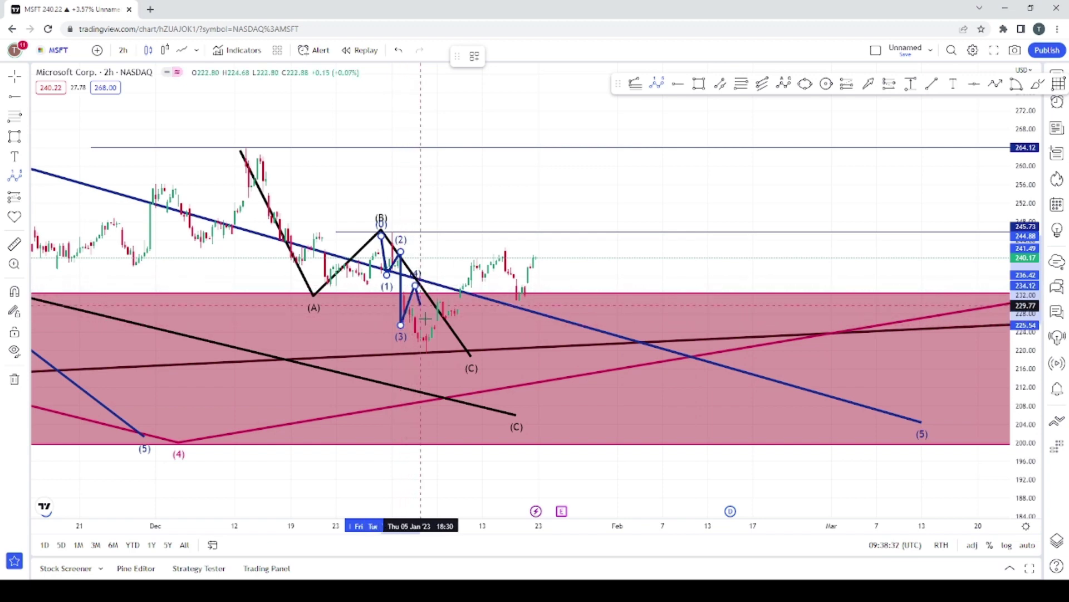
left_click(415, 285)
left_click(426, 353)
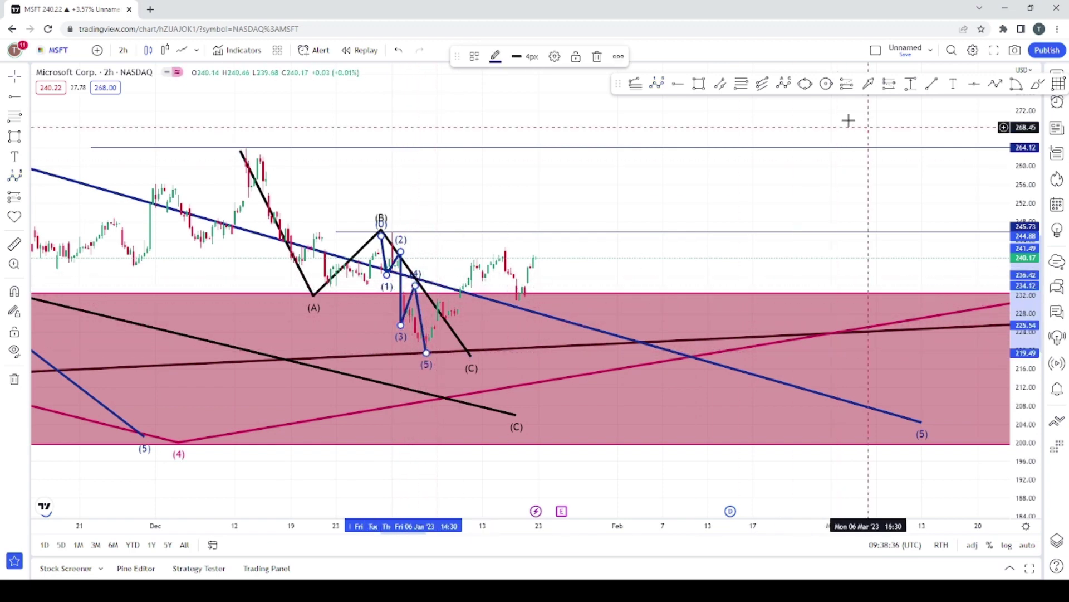
left_click(620, 203)
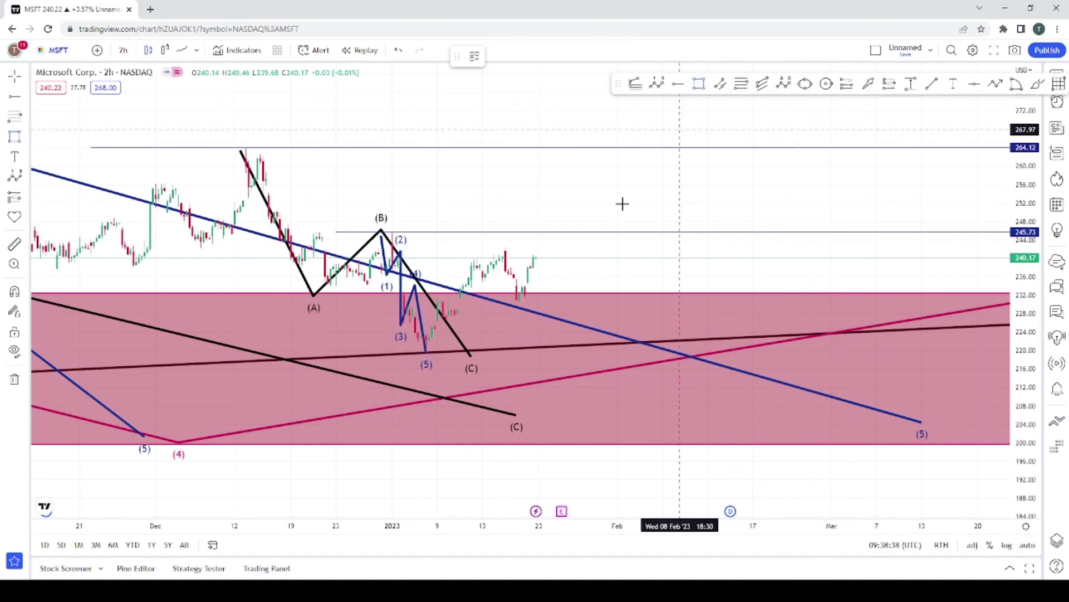
mouse_move(431, 297)
left_mouse_down()
mouse_move(557, 323)
mouse_move(618, 319)
left_mouse_up()
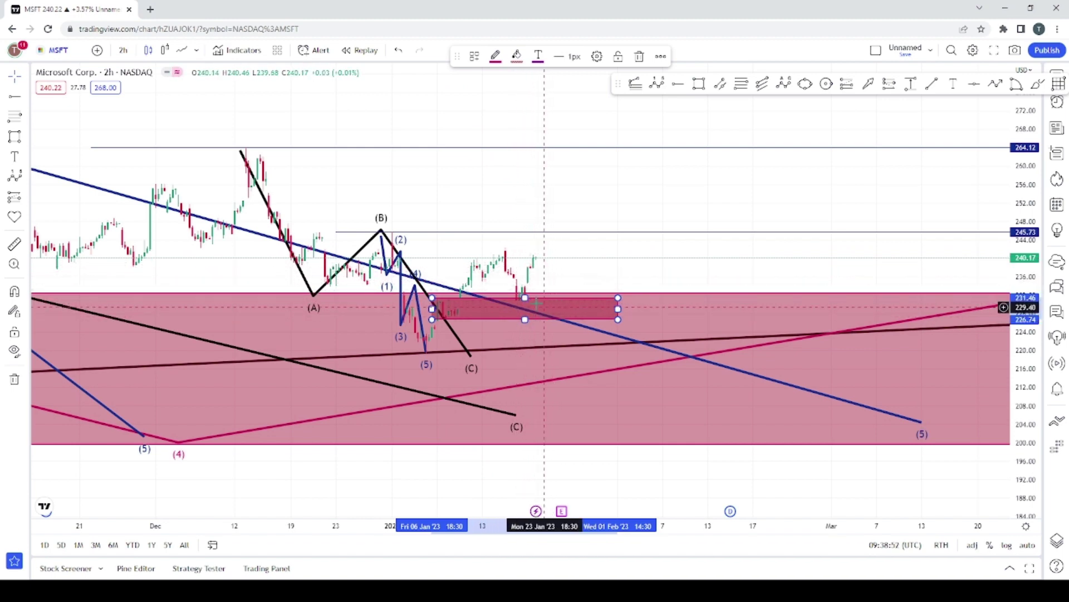
key("Delete")
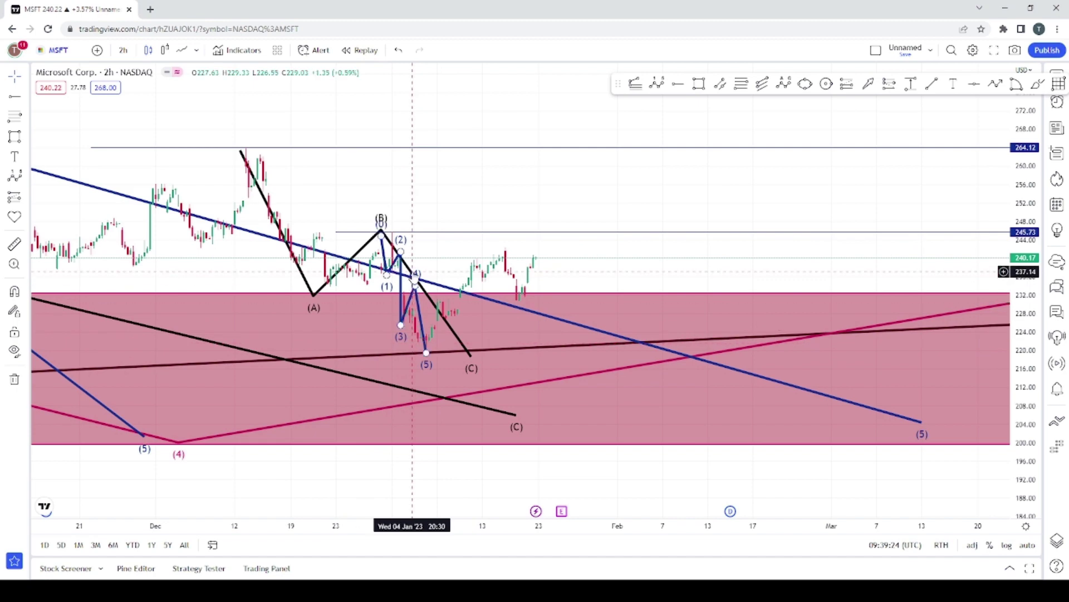
Step: Move point (4) of the newest impulse wave down to about 232
left_click(415, 284)
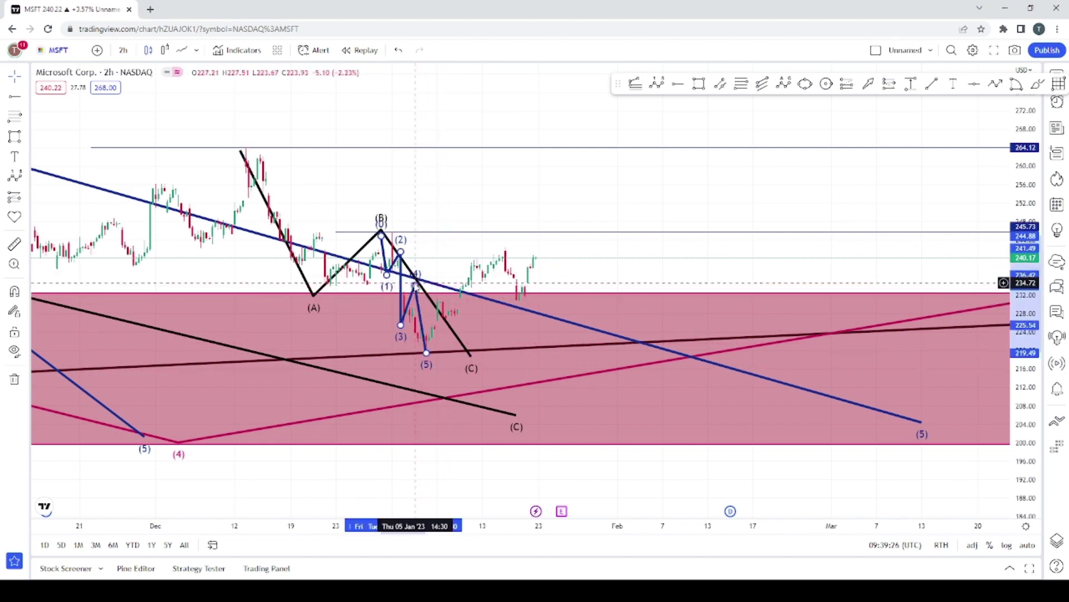
mouse_move(415, 284)
left_mouse_down()
mouse_move(437, 327)
mouse_move(411, 293)
left_mouse_up()
Step: Place a horizontal ray at about 213, just below the October and November 2022 lows, starting at 5 Oct 2022
scroll(370, 375, "down", 5)
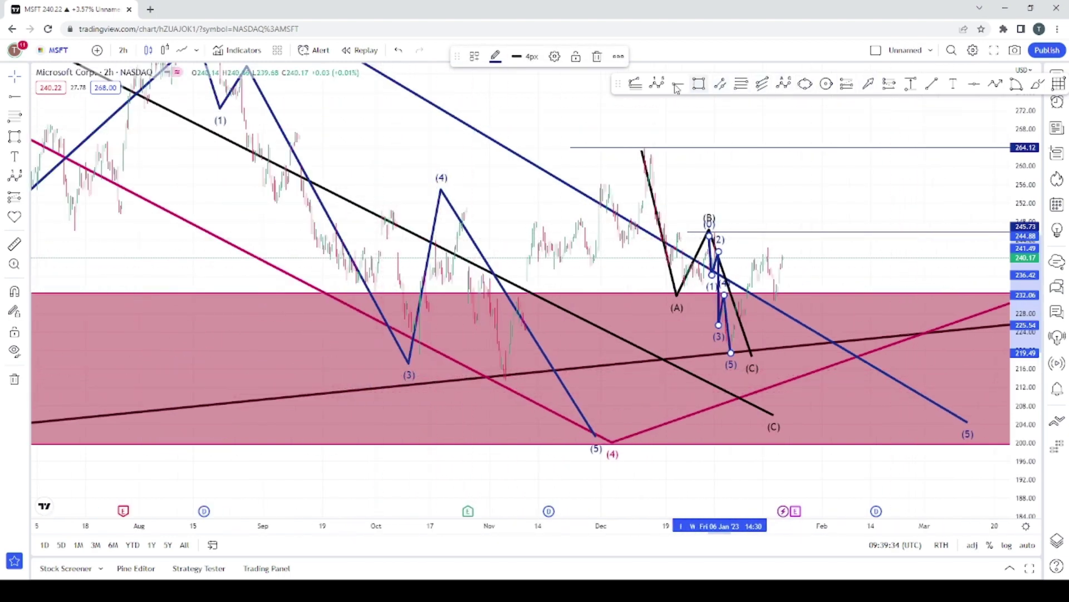
key("Escape")
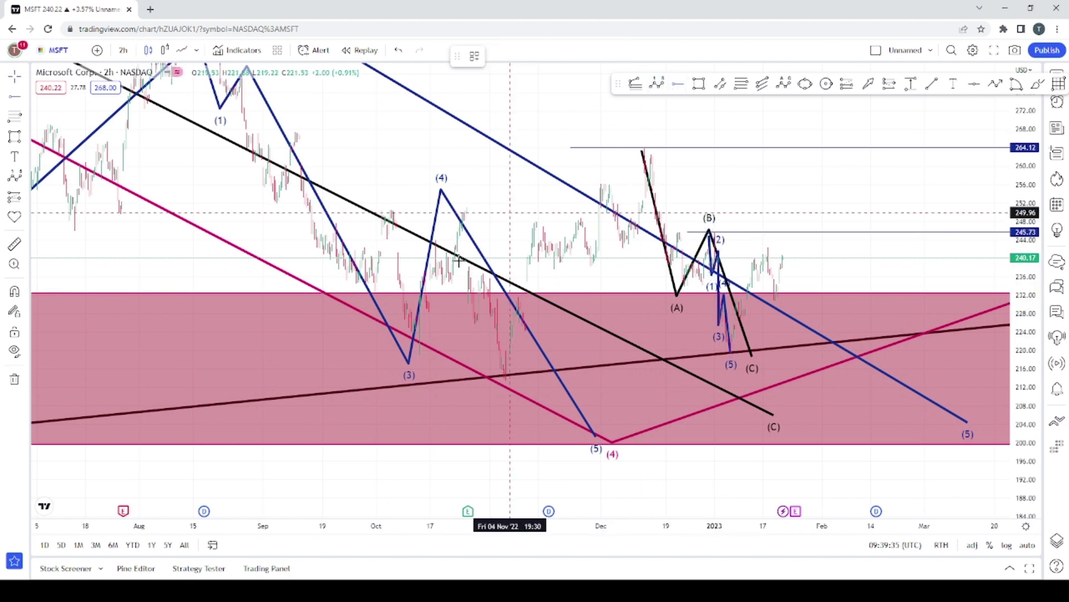
left_click(391, 384)
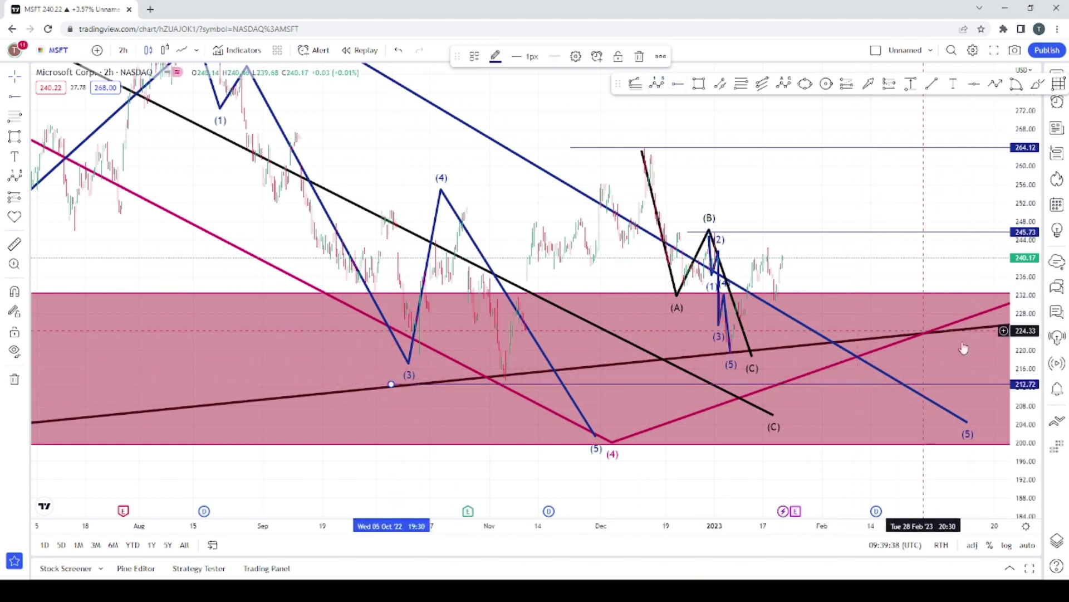
left_click_drag(943, 256, 779, 277)
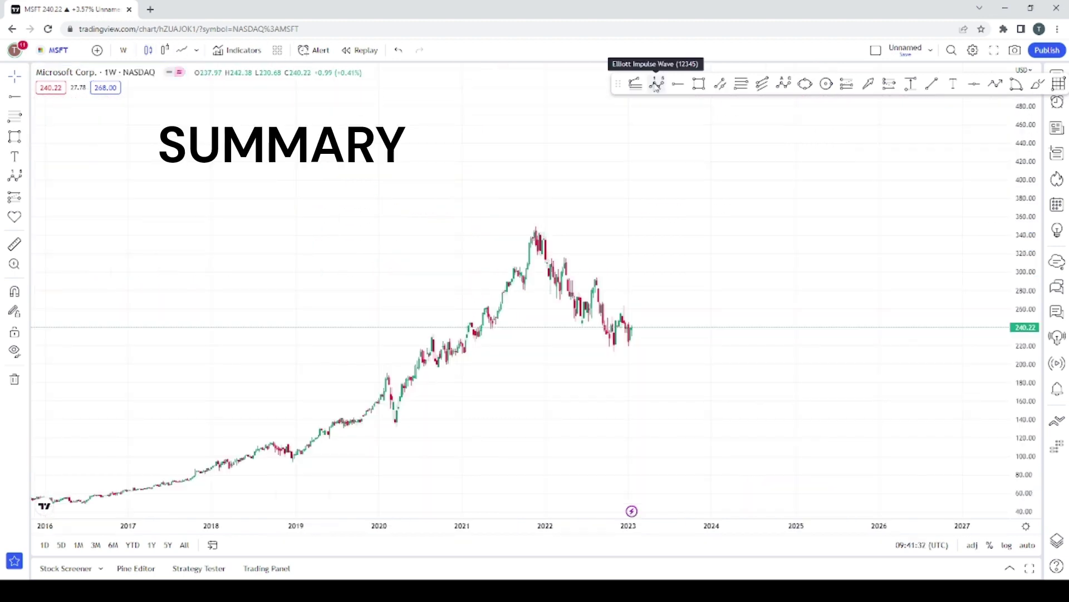
Step: Draw an impulse wave on the weekly chart from the March 2020 low, points (0) to (5) at about 135, 235, 189, 353, 206 and 376
left_click(657, 85)
left_click(394, 423)
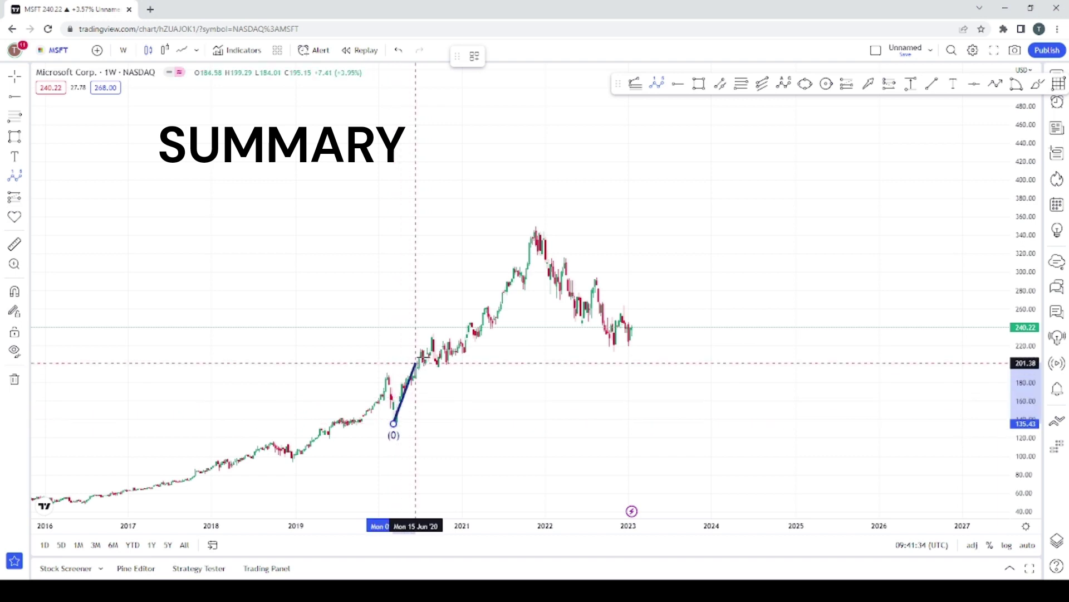
left_click(430, 333)
left_click(439, 373)
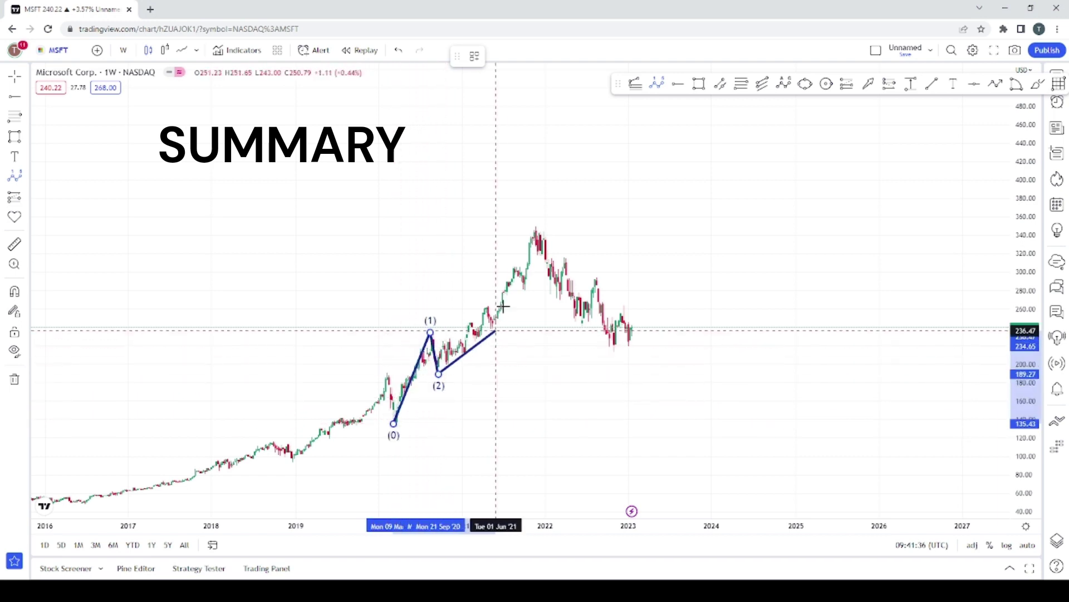
left_click(536, 223)
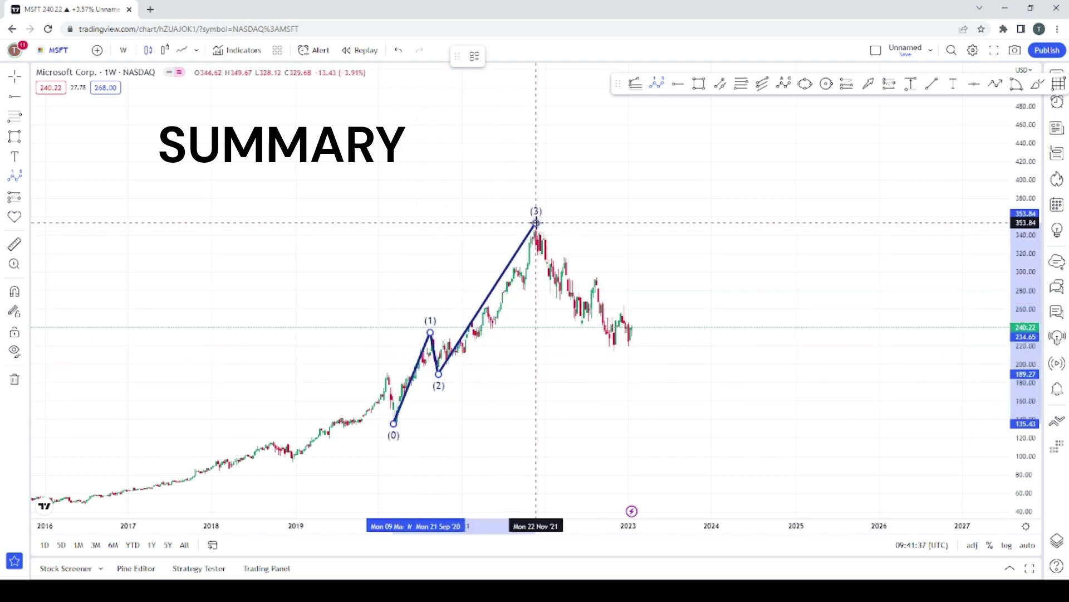
left_click(635, 358)
left_click(771, 202)
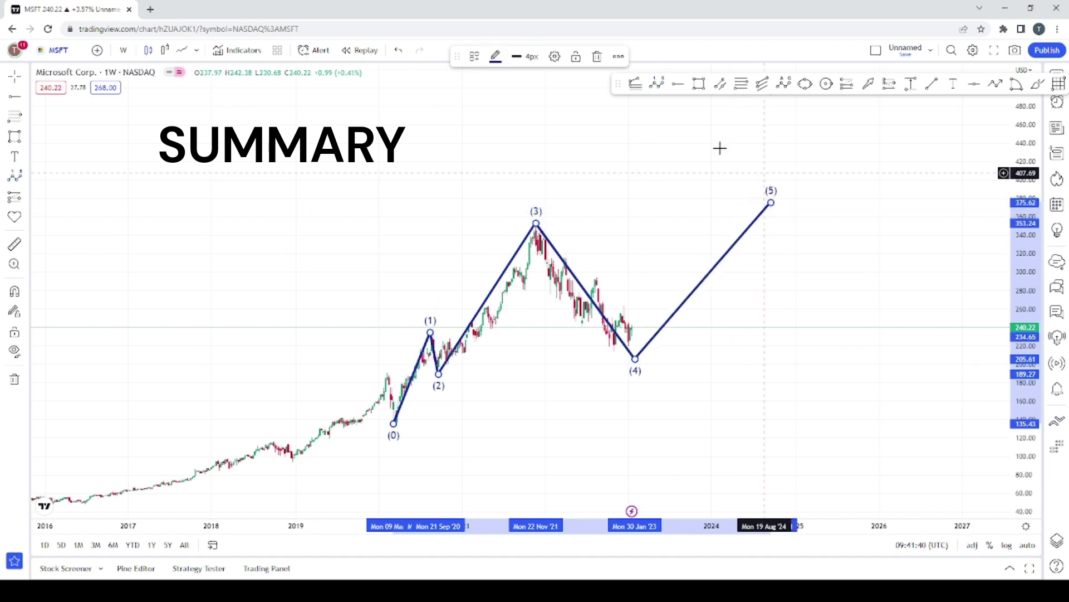
Step: Draw a rectangle between about 230 and 198 from July 2020 to April 2024, and a horizontal ray at about 350 from 23 Nov 2020
left_click(606, 158)
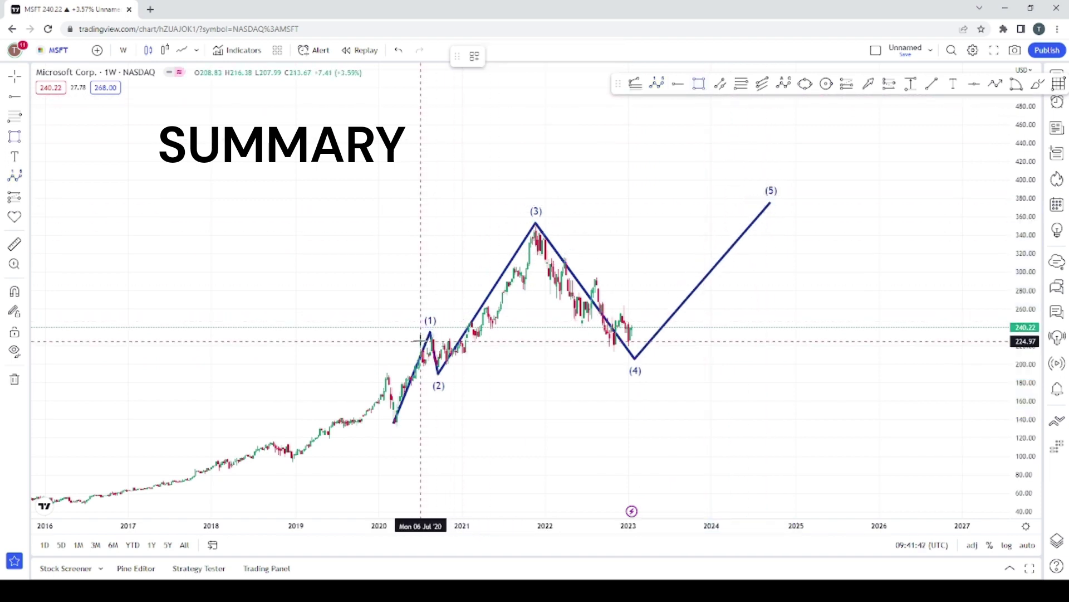
mouse_move(420, 337)
left_mouse_down()
mouse_move(582, 416)
mouse_move(728, 382)
mouse_move(738, 366)
left_mouse_up()
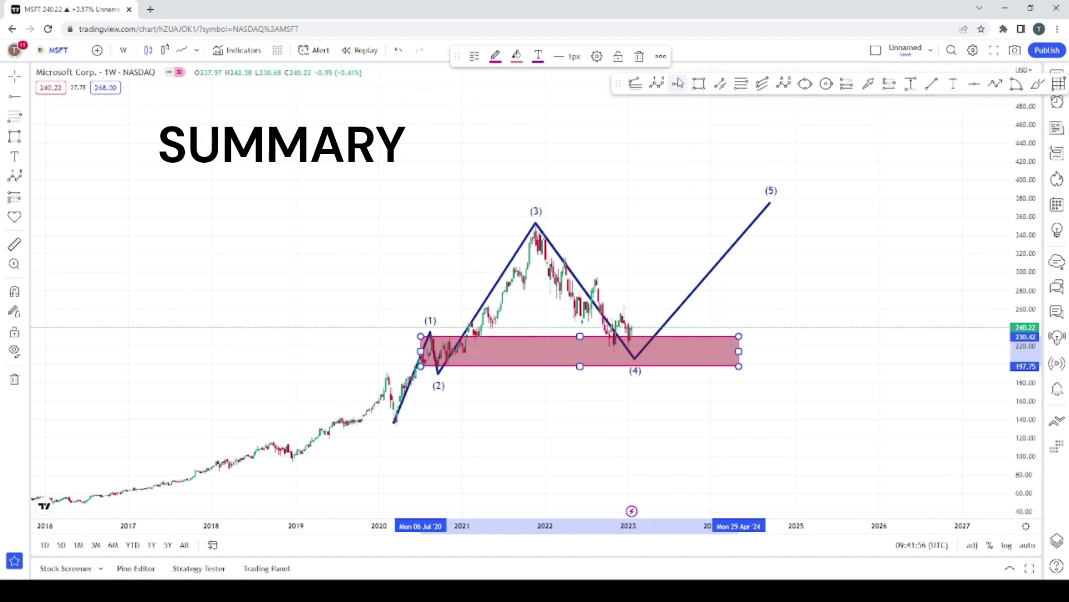
left_click(482, 189)
left_click(453, 225)
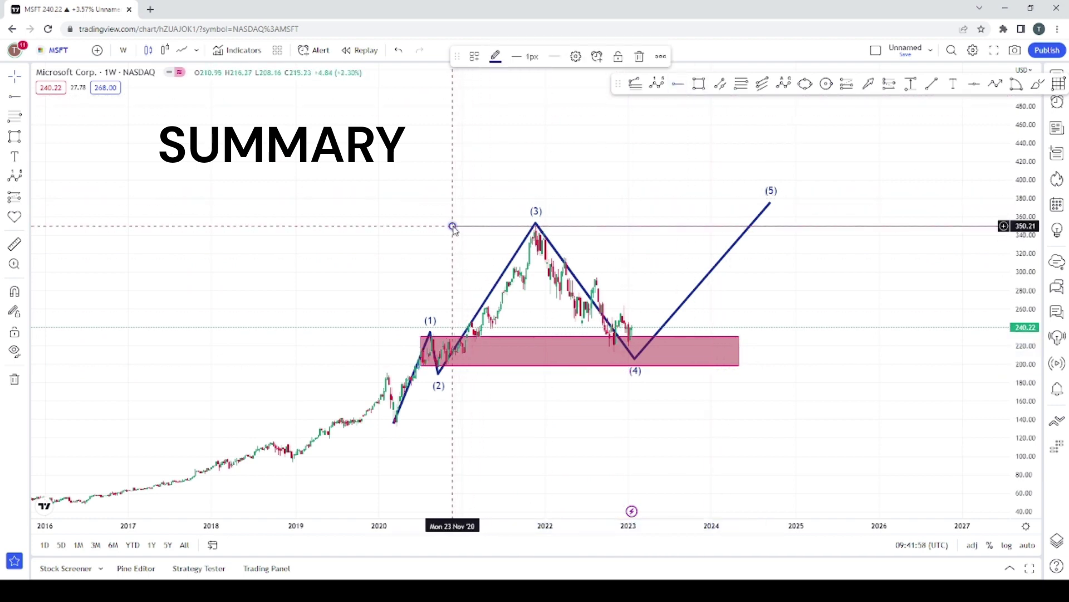